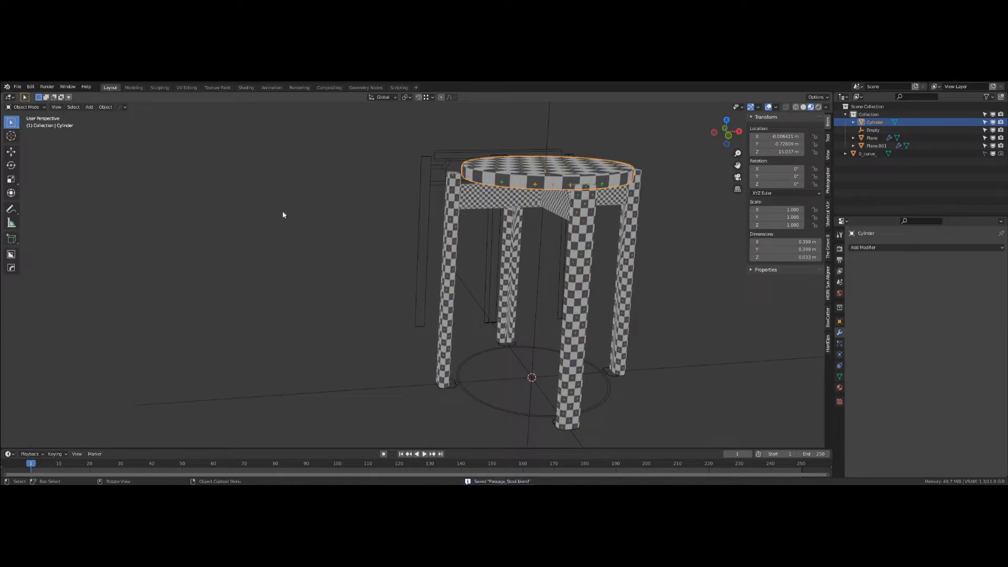
# Step: Split the 3D viewport vertically, turn the new area into a Shader Editor without its sidebar, and frame all the nodes
pyautogui.moveTo(2, 94); pyautogui.dragTo(402, 101)
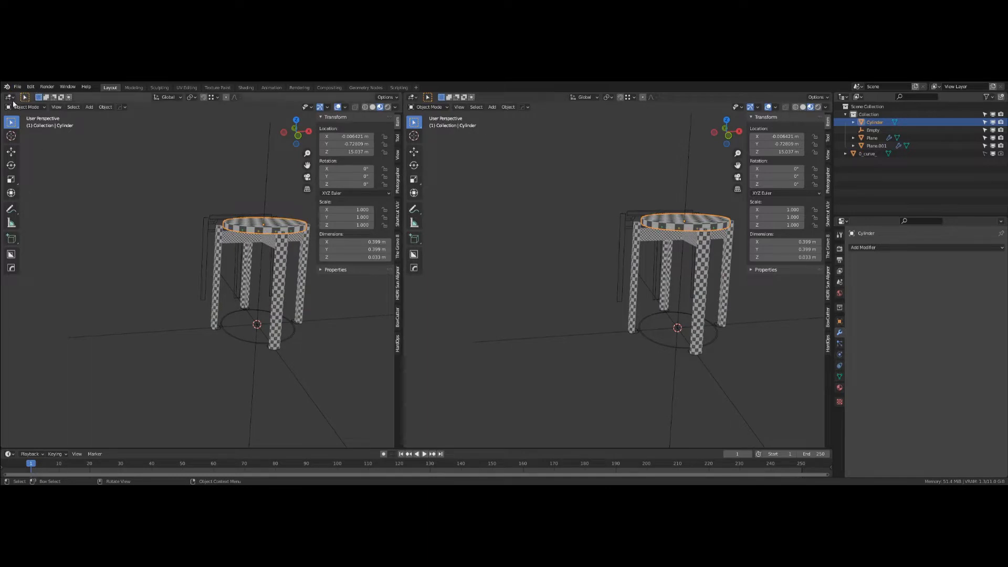
pyautogui.click(12, 101)
pyautogui.click(28, 169)
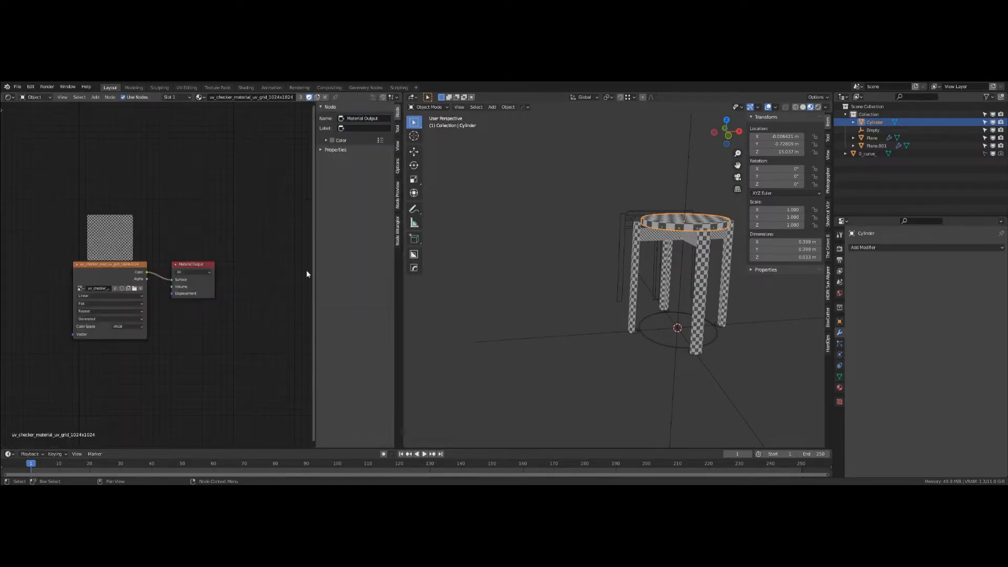
pyautogui.press('n')
pyautogui.press('Home')
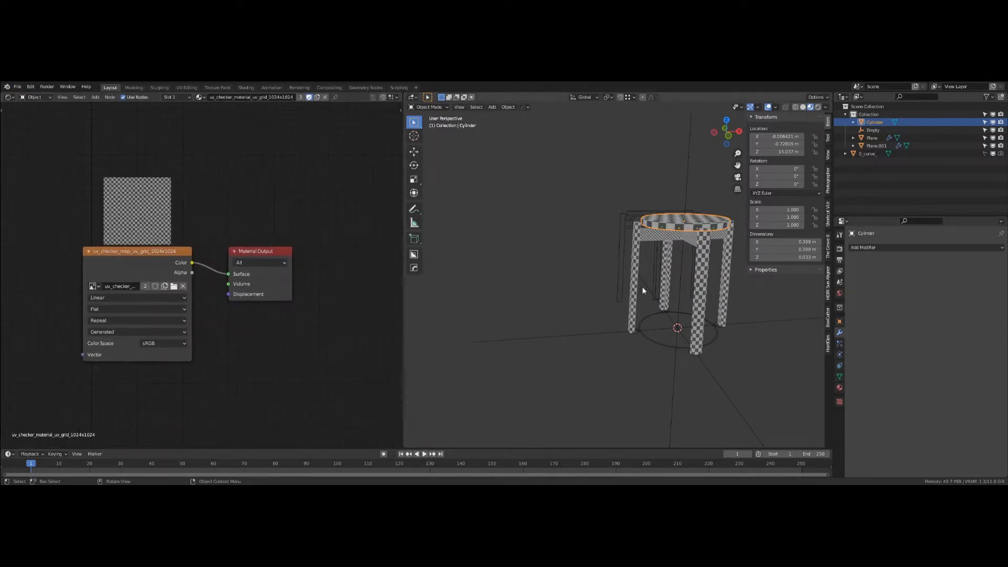
# Step: Remove the UV checker material from the stool's round seat, keeping the material slot
pyautogui.moveTo(642, 288)
pyautogui.mouseDown(button='middle')
pyautogui.moveTo(614, 298)
pyautogui.moveTo(643, 284)
pyautogui.mouseUp(button='middle')
pyautogui.scroll(4, 613, 299)
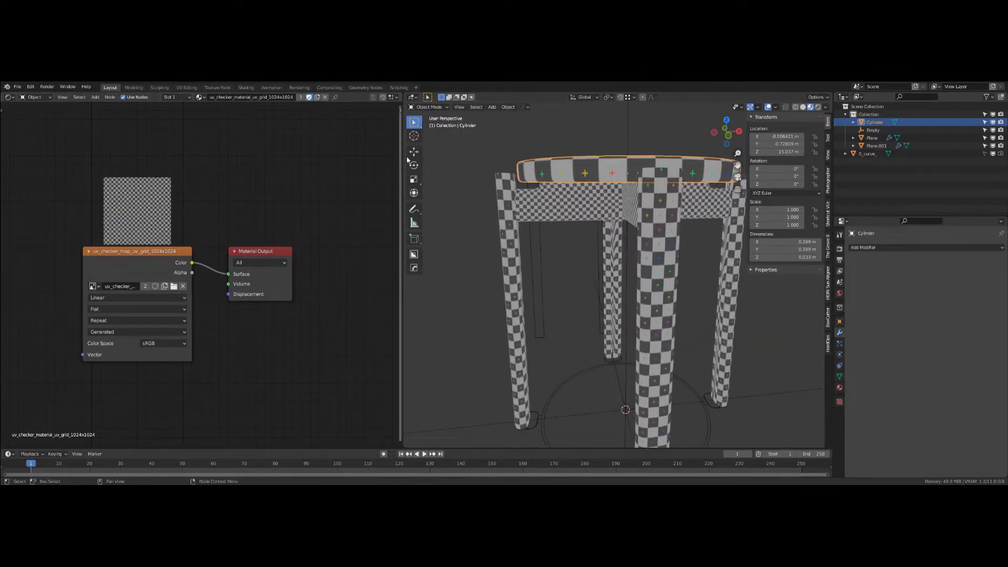
pyautogui.click(839, 389)
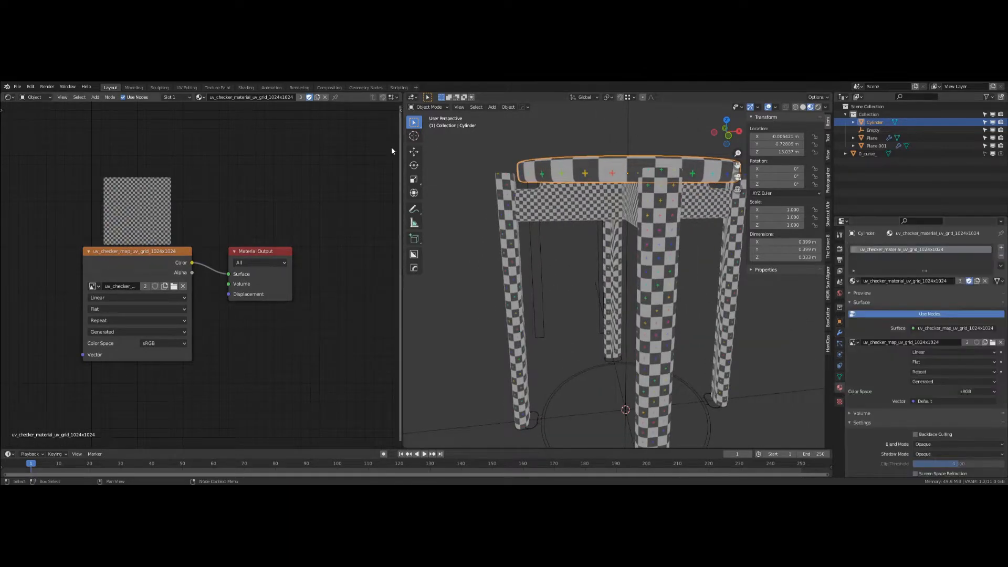
pyautogui.click(324, 98)
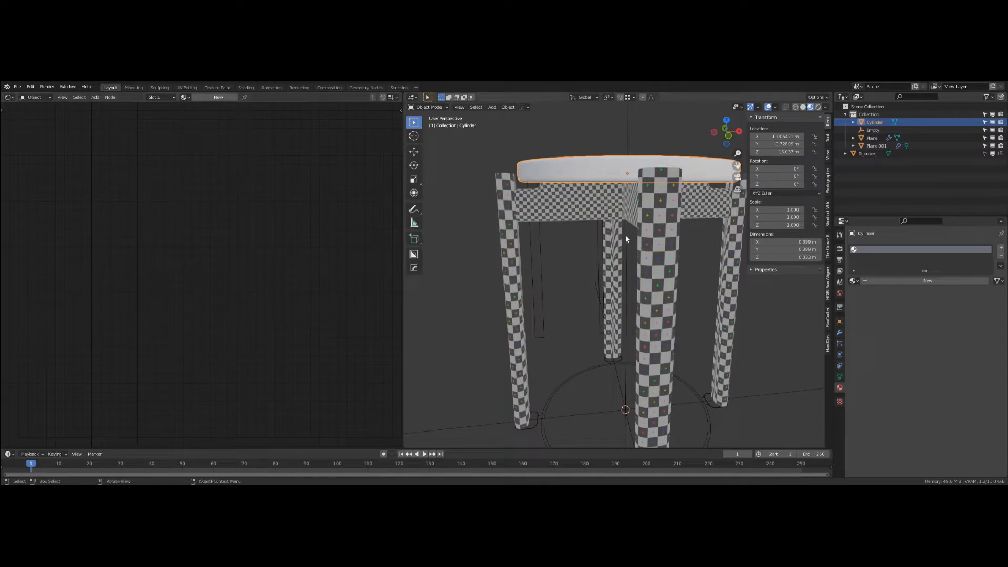
# Step: Reselect the stool seat and hide the Empty and the reference curve object
pyautogui.click(560, 204)
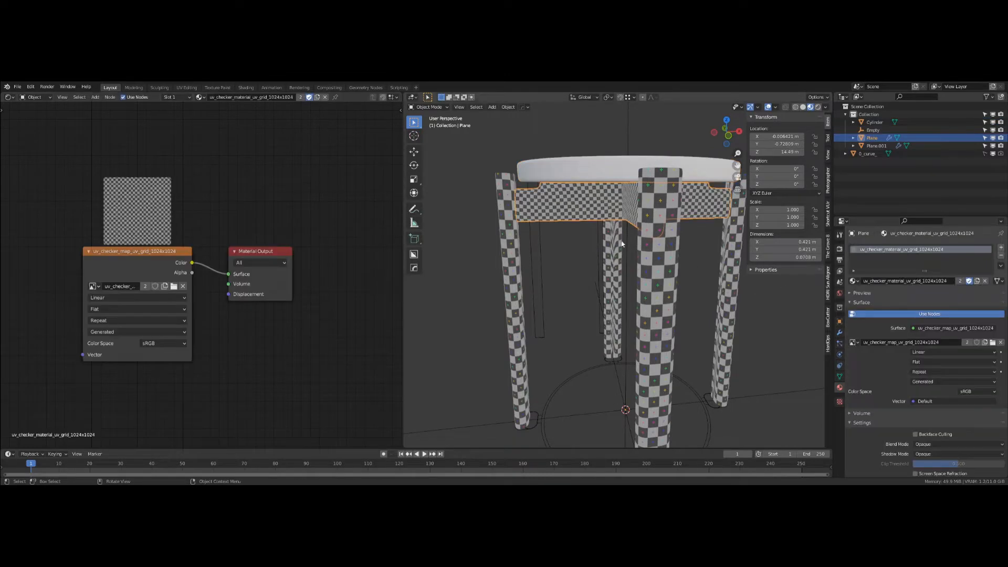
pyautogui.scroll(-3, 634, 268)
pyautogui.moveTo(621, 244); pyautogui.dragTo(580, 265, button='middle')
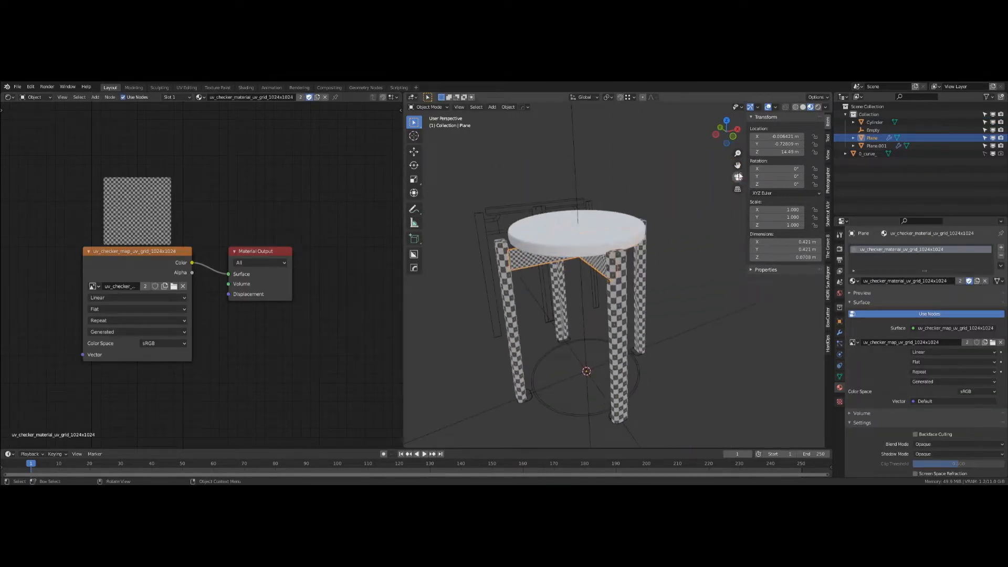
pyautogui.click(562, 246)
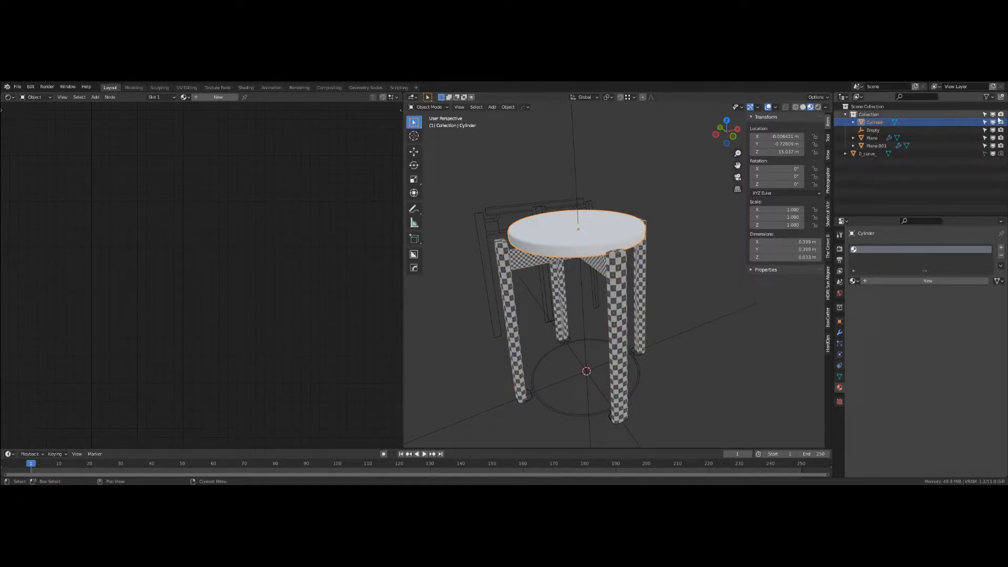
pyautogui.click(992, 154)
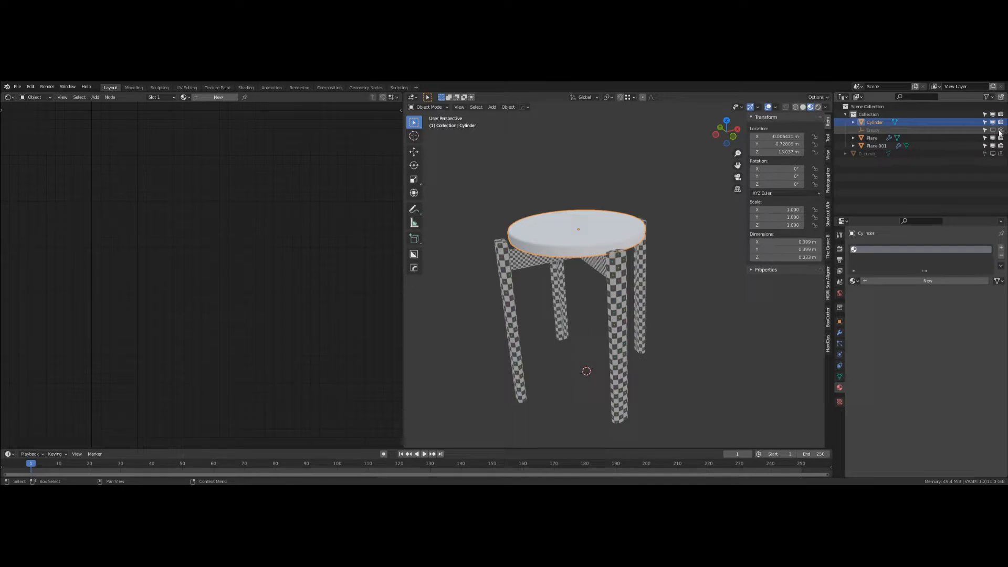
# Step: Create a new material for the seat with wood albedo, roughness and normal texture maps connected to its Principled BSDF
pyautogui.scroll(-2, 625, 293)
pyautogui.moveTo(625, 293)
pyautogui.mouseDown(button='middle')
pyautogui.moveTo(613, 242)
pyautogui.moveTo(618, 286)
pyautogui.mouseUp(button='middle')
pyautogui.scroll(3, 613, 242)
pyautogui.moveTo(618, 286); pyautogui.dragTo(645, 306, button='middle')
pyautogui.scroll(1, 610, 253)
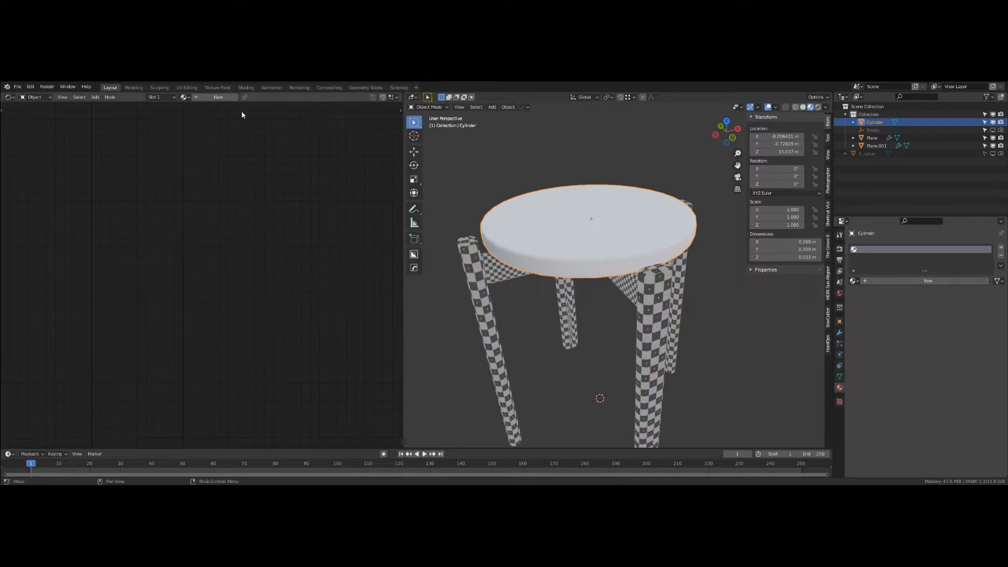
pyautogui.click(227, 98)
pyautogui.press('Home')
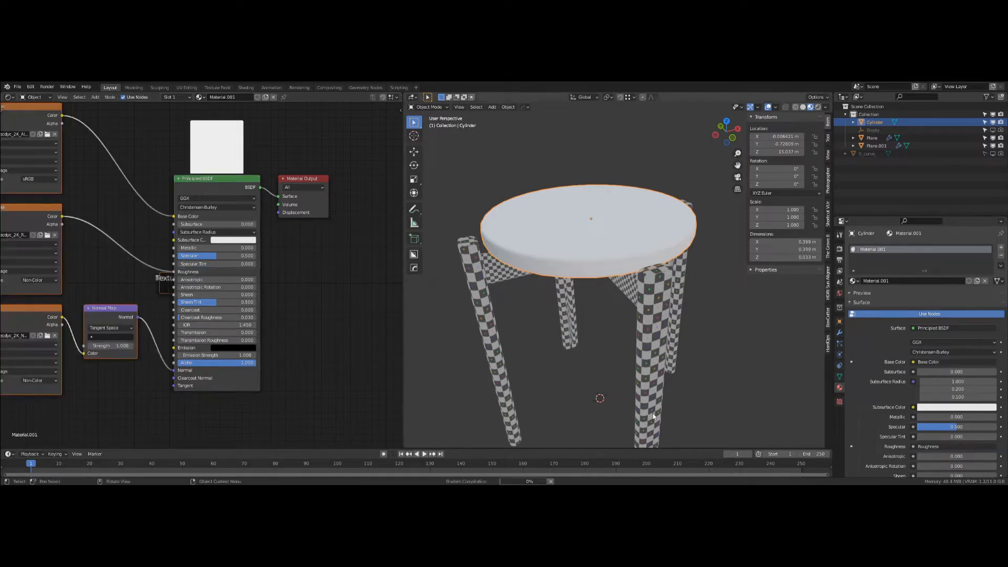
# Step: Examine the wood material's node setup and how its grain looks on the seat
pyautogui.scroll(-4, 259, 295)
pyautogui.moveTo(259, 295); pyautogui.dragTo(316, 324, button='middle')
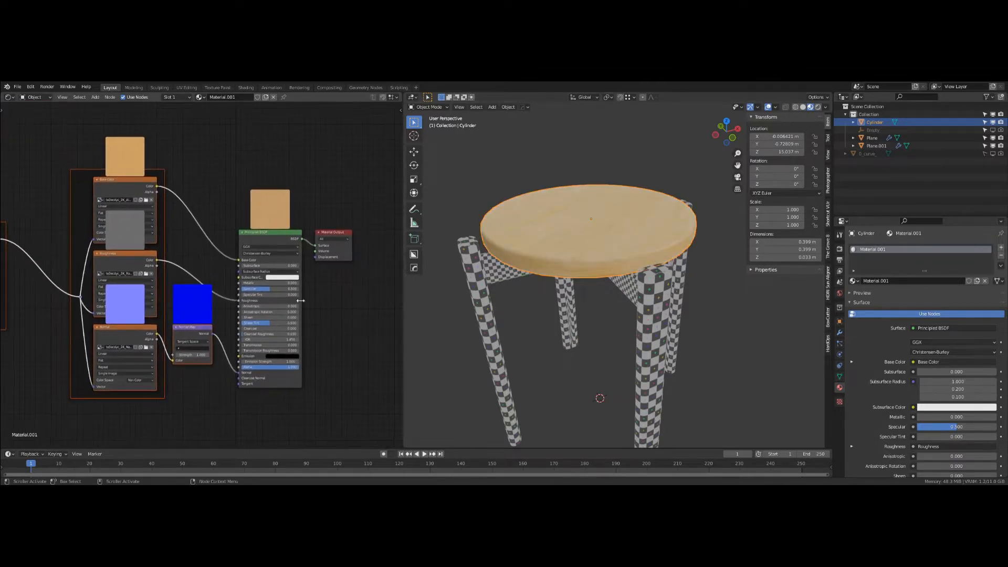
pyautogui.scroll(-4, 315, 324)
pyautogui.moveTo(111, 345); pyautogui.dragTo(170, 342, button='middle')
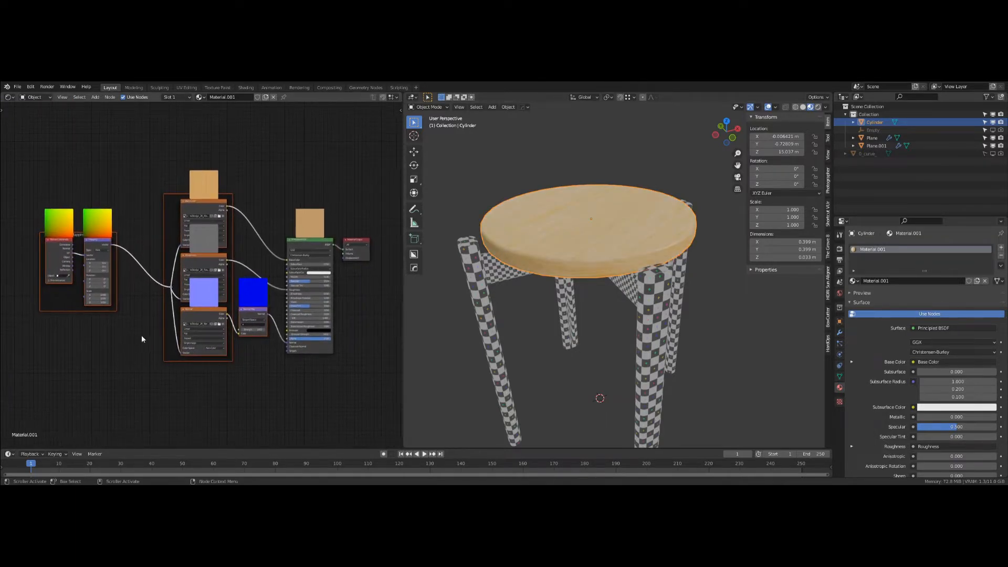
pyautogui.scroll(2, 226, 277)
pyautogui.scroll(-4, 188, 266)
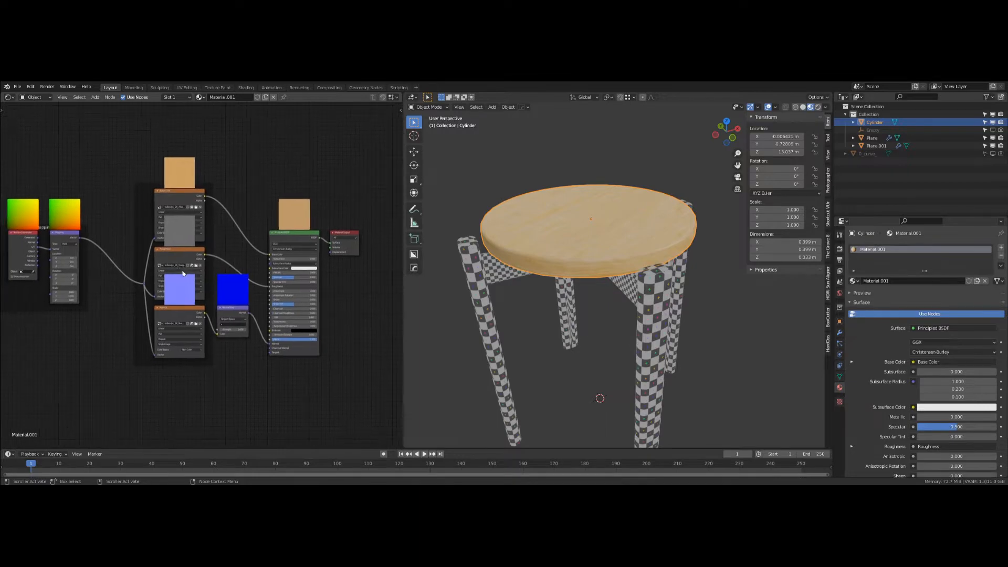
pyautogui.moveTo(580, 275); pyautogui.dragTo(645, 268, button='middle')
pyautogui.scroll(8, 606, 263)
pyautogui.scroll(-6, 588, 262)
# Step: Add a Subdivision Surface modifier to the seat with the viewport level set to 2
pyautogui.click(839, 331)
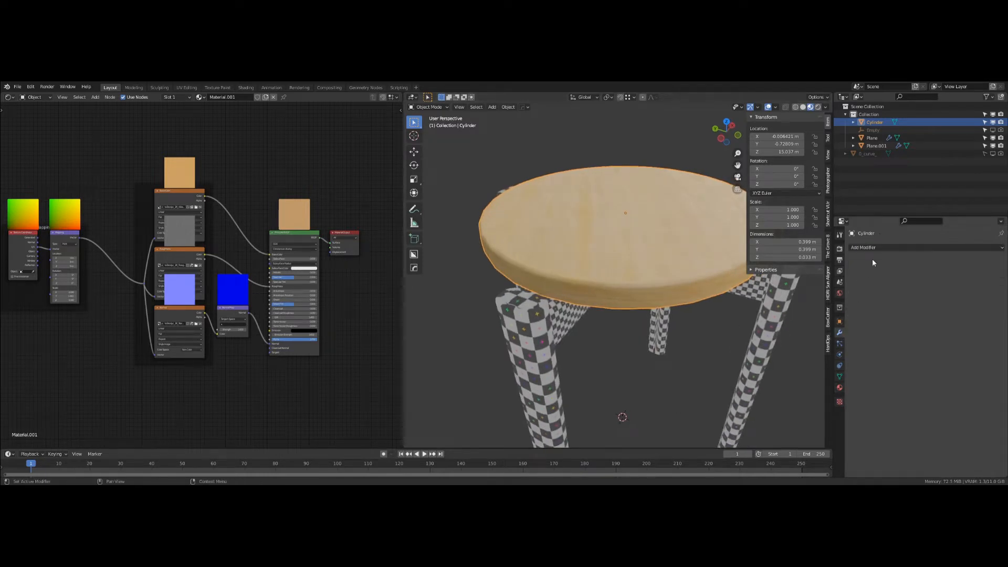
pyautogui.click(873, 247)
pyautogui.click(850, 390)
pyautogui.moveTo(629, 294); pyautogui.dragTo(564, 300, button='middle')
pyautogui.scroll(3, 578, 289)
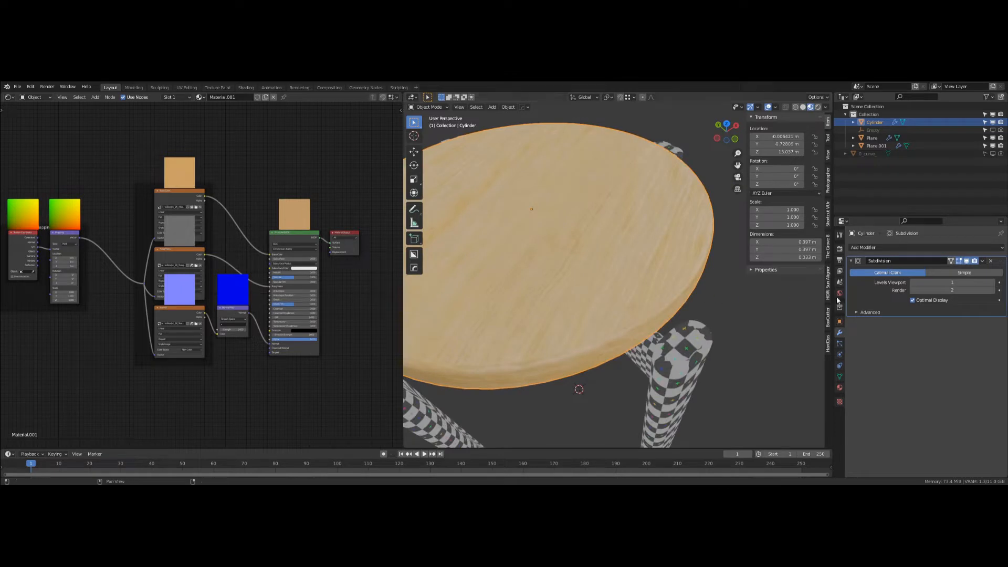
pyautogui.scroll(-6, 563, 302)
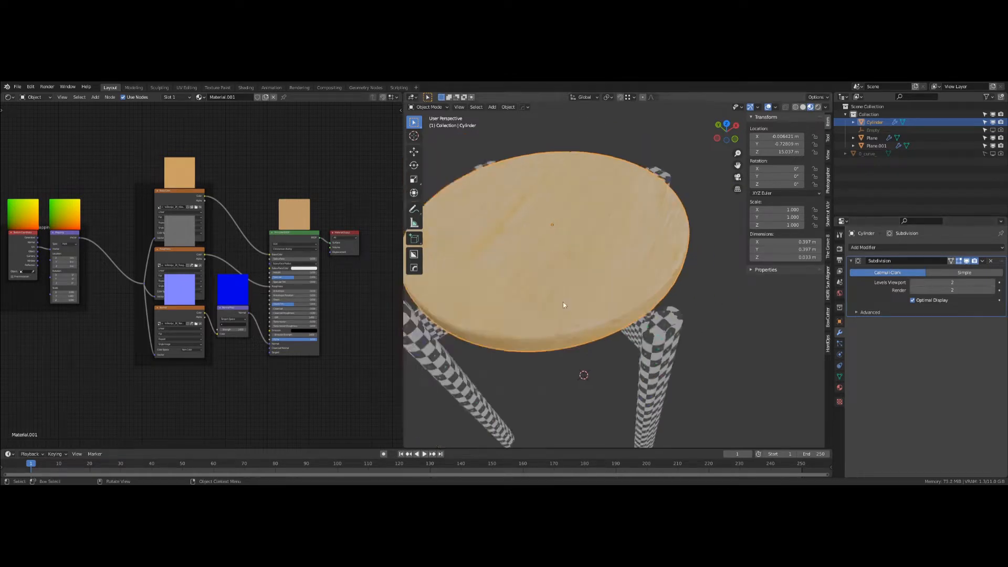
pyautogui.moveTo(562, 302); pyautogui.dragTo(604, 266, button='middle')
pyautogui.scroll(3, 628, 252)
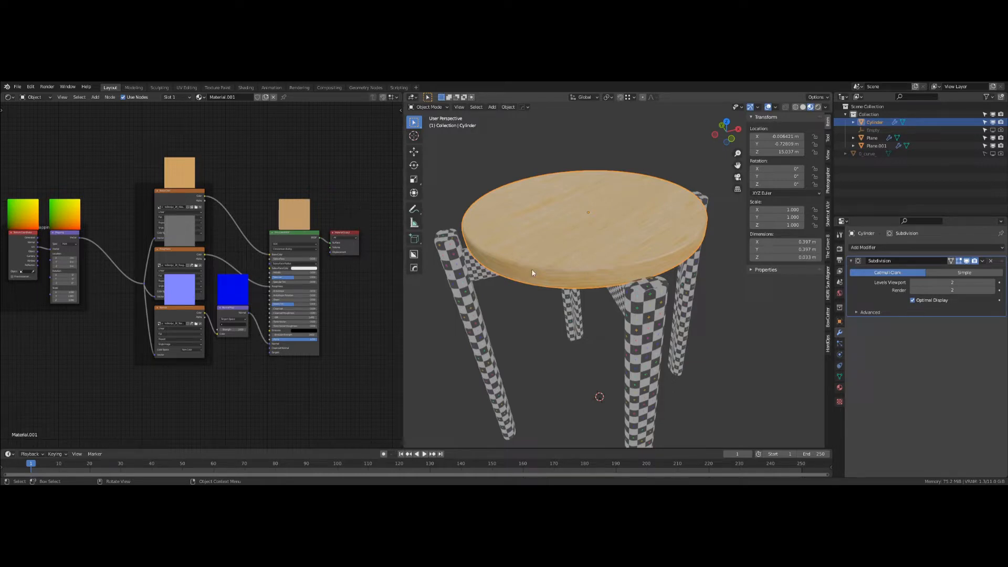
# Step: Switch the shader node area to the UV Editor
pyautogui.click(8, 97)
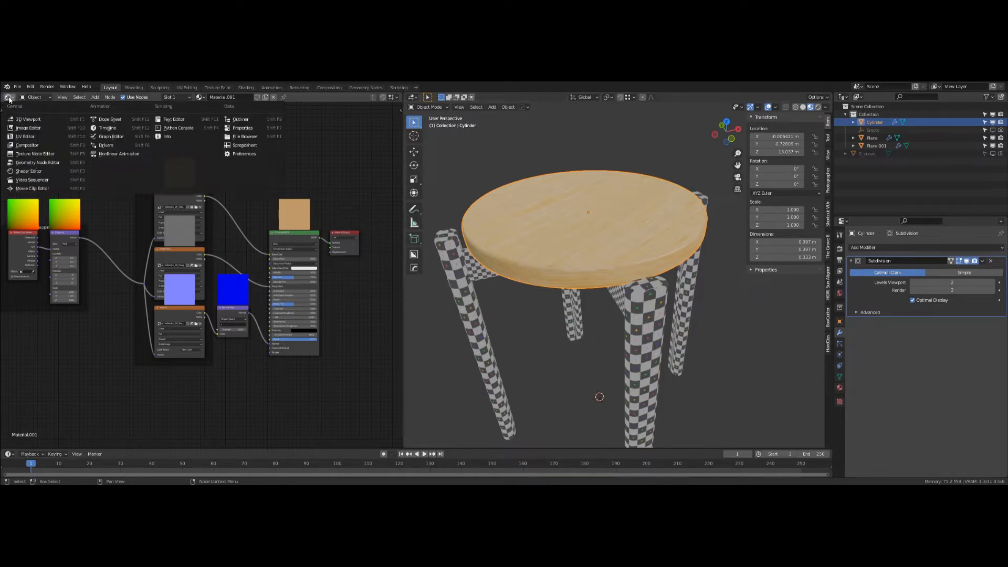
pyautogui.click(26, 136)
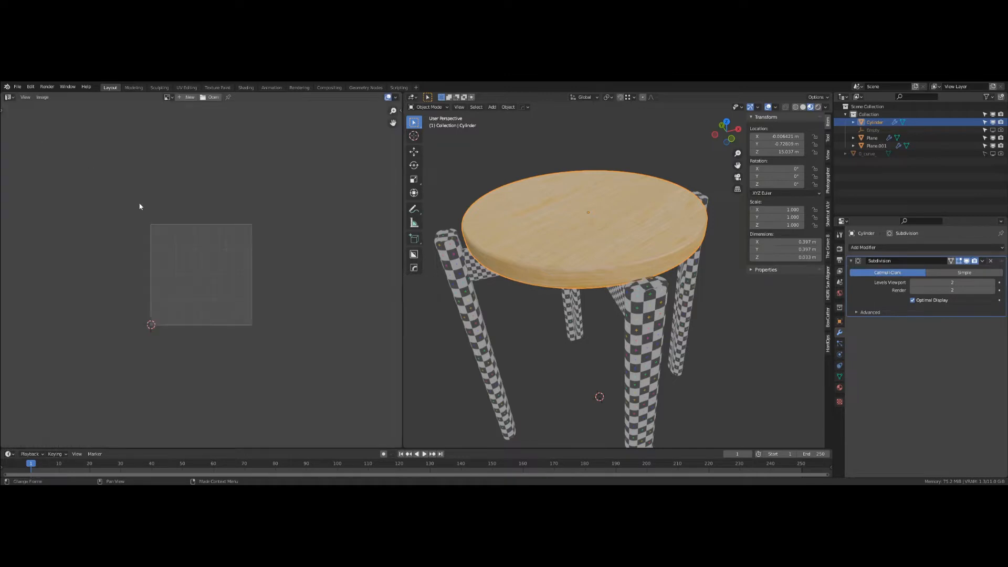
pyautogui.scroll(-4, 214, 281)
pyautogui.scroll(5, 248, 314)
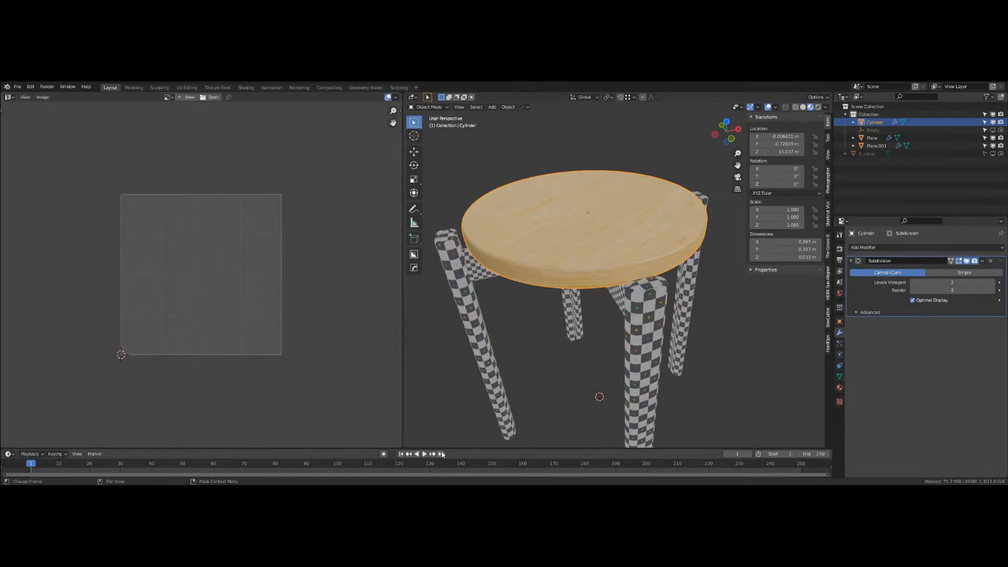
# Step: Join the UV Editor area into the 3D viewport so that a single viewport is left
pyautogui.rightClick(403, 440)
pyautogui.click(368, 459)
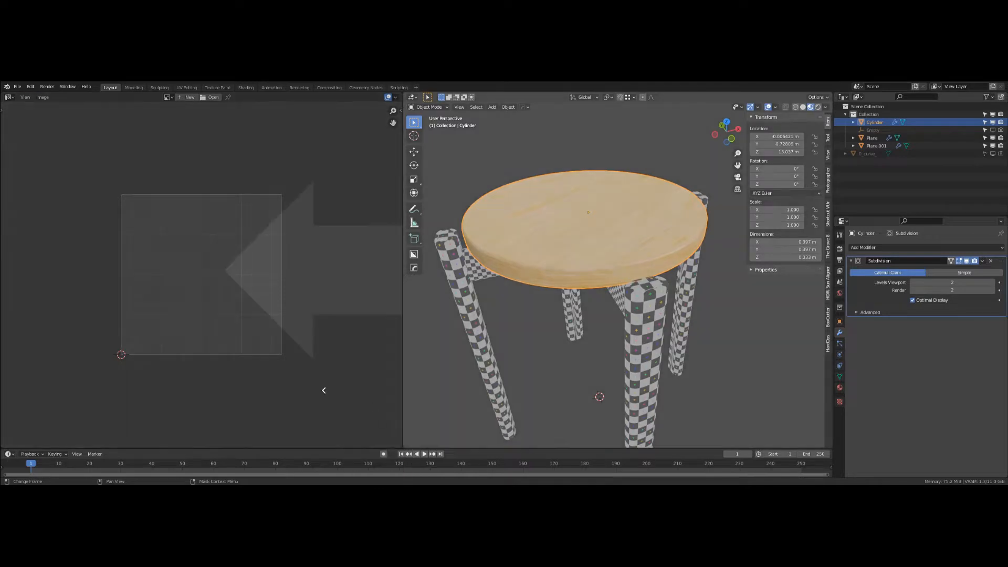
pyautogui.click(326, 391)
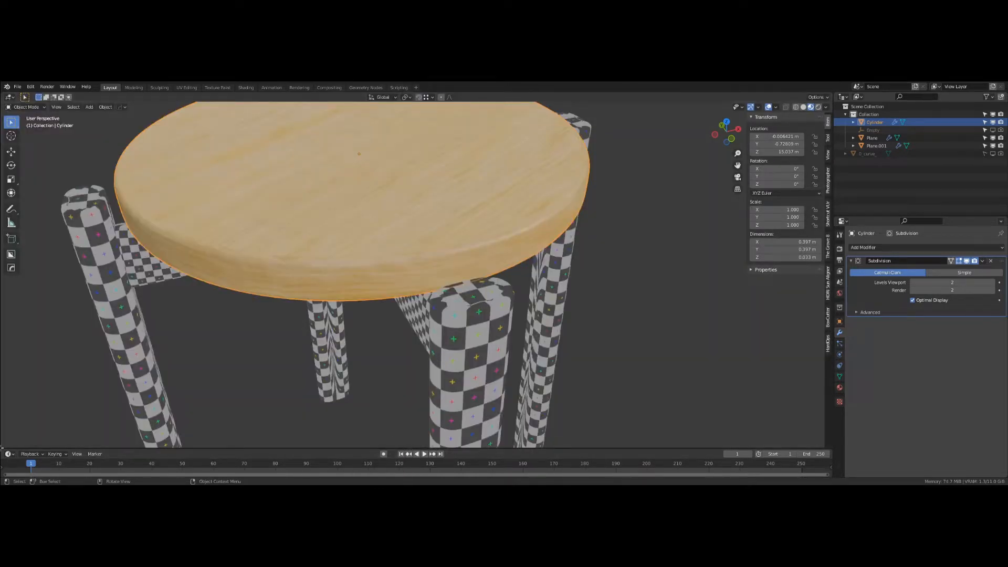
# Step: Split the 3D viewport into two areas above and one below, and turn one of the upper areas into a UV Editor
pyautogui.moveTo(2, 445); pyautogui.dragTo(2, 293)
pyautogui.moveTo(3, 105); pyautogui.dragTo(298, 113)
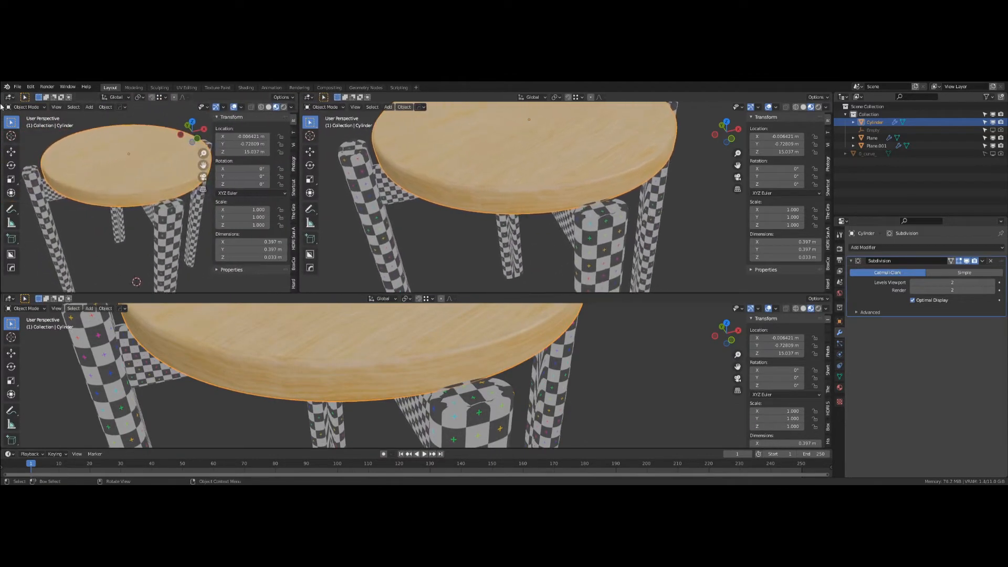
pyautogui.click(10, 97)
pyautogui.click(24, 137)
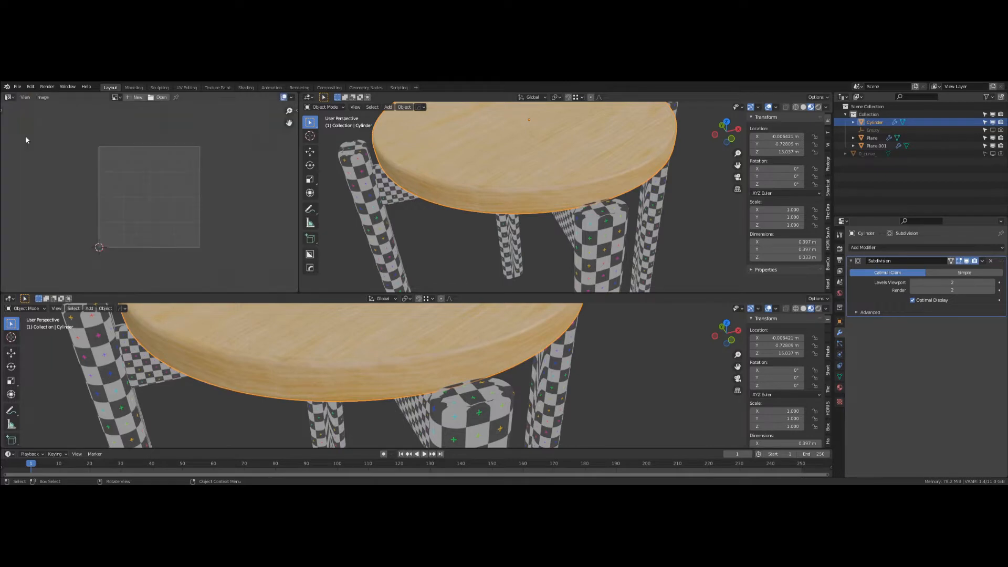
pyautogui.scroll(2, 151, 220)
# Step: Turn the wide lower viewport into a Shader Editor showing the seat's wood material nodes
pyautogui.scroll(-4, 364, 370)
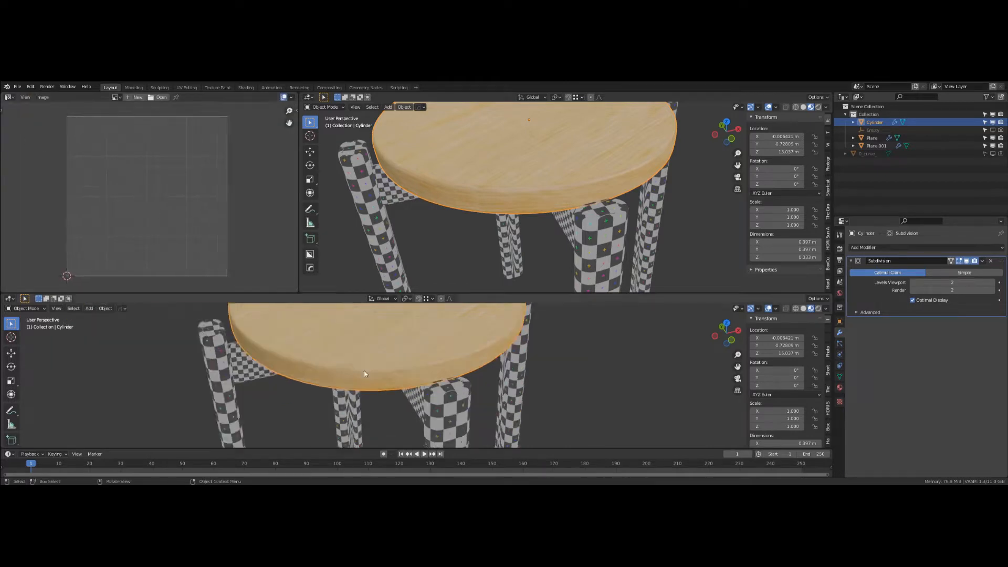
pyautogui.click(10, 298)
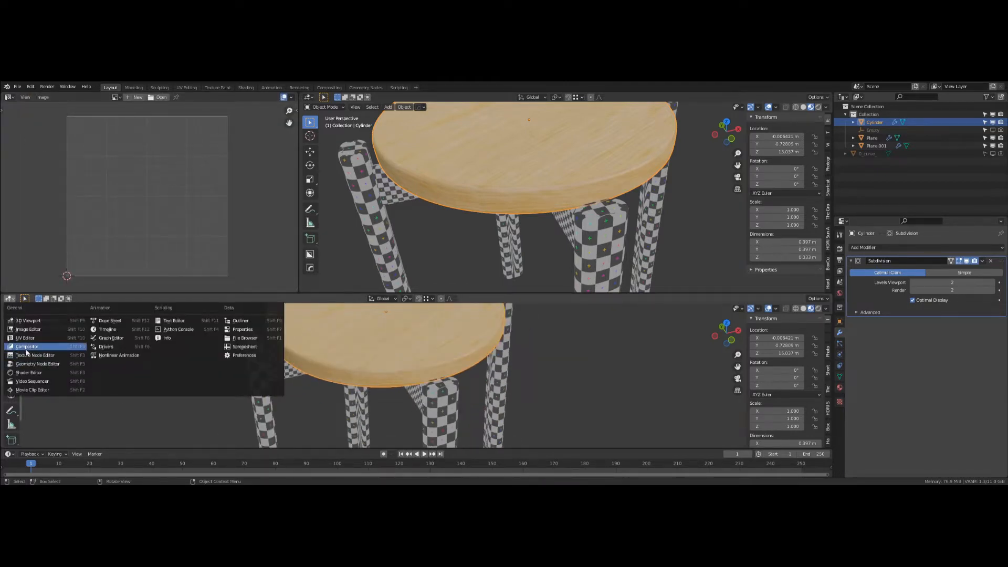
pyautogui.click(29, 373)
pyautogui.scroll(-2, 582, 370)
pyautogui.scroll(3, 401, 373)
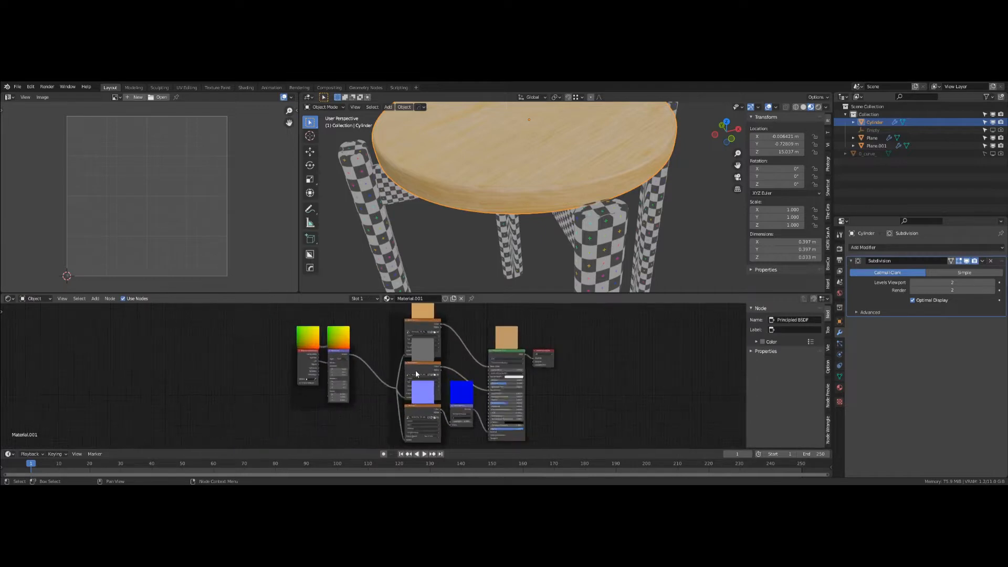
# Step: Make the UV Editor and 3D viewport taller, and merge the timeline area into the Shader Editor
pyautogui.moveTo(499, 292); pyautogui.dragTo(499, 322)
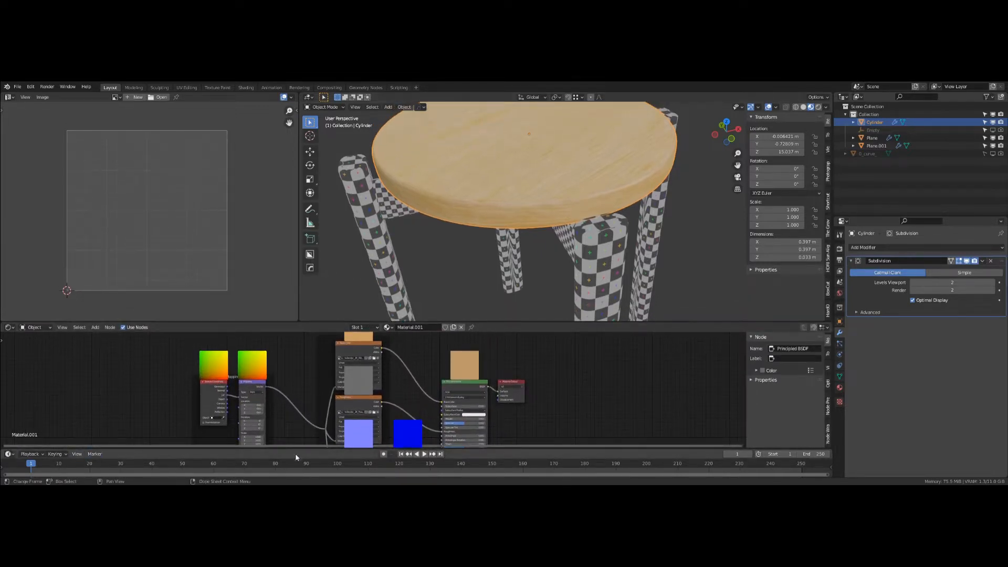
pyautogui.rightClick(563, 446)
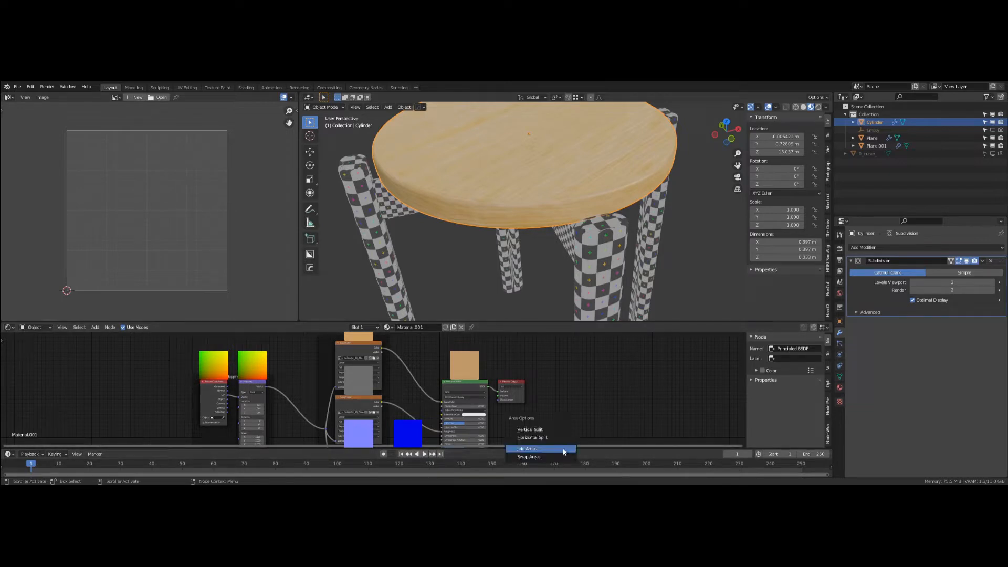
pyautogui.click(563, 451)
pyautogui.click(562, 463)
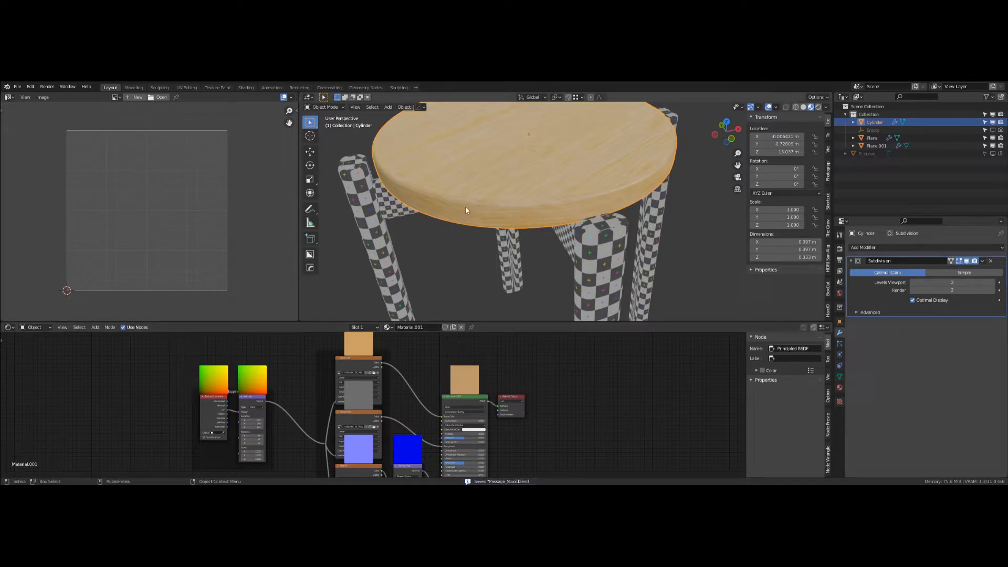
# Step: Enter Edit Mode on the seat and bring its whole UV layout over the wood albedo texture into view
pyautogui.press('Tab')
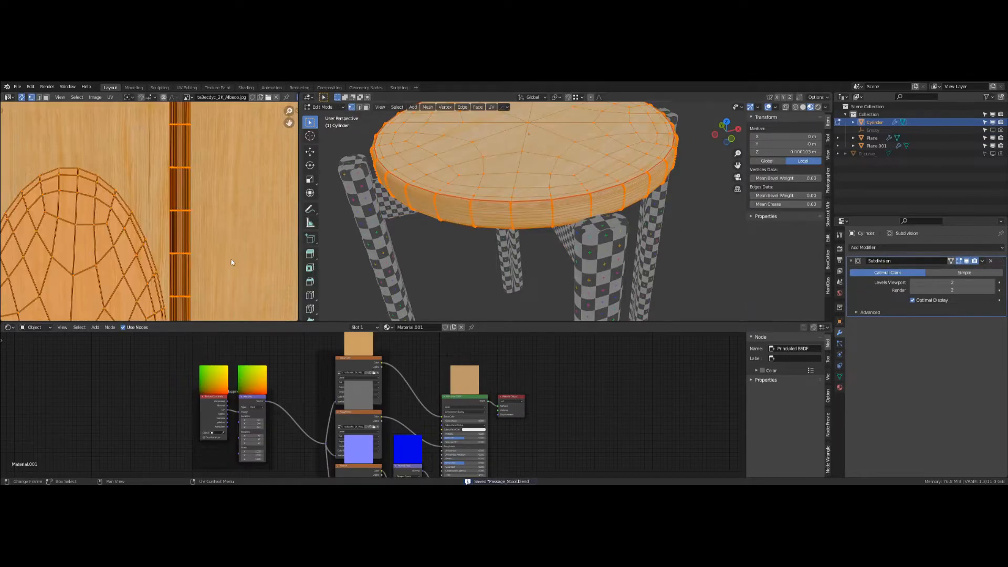
pyautogui.scroll(-8, 231, 262)
pyautogui.moveTo(176, 229)
pyautogui.mouseDown(button='middle')
pyautogui.moveTo(169, 215)
pyautogui.moveTo(169, 228)
pyautogui.mouseUp(button='middle')
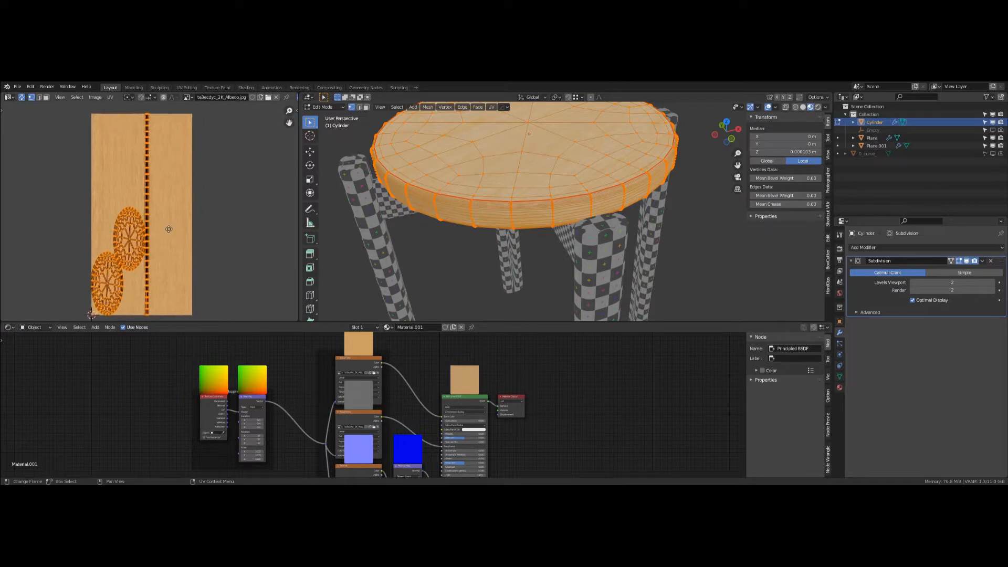
pyautogui.scroll(-3, 530, 220)
pyautogui.moveTo(530, 220)
pyautogui.mouseDown(button='middle')
pyautogui.moveTo(529, 236)
pyautogui.moveTo(541, 236)
pyautogui.mouseUp(button='middle')
pyautogui.scroll(3, 529, 236)
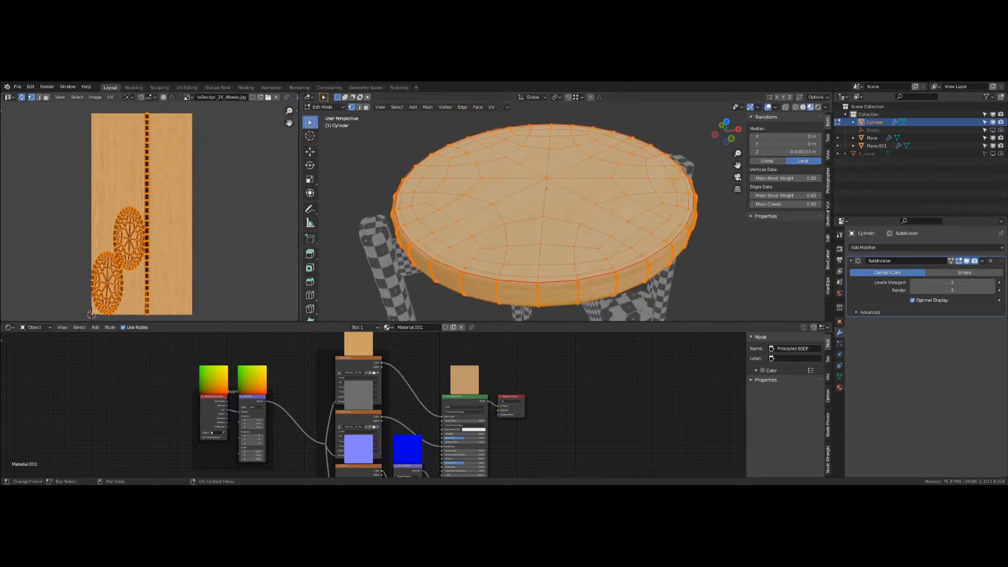
# Step: Scale the seat's whole UV layout up by a factor of 2 and leave Edit Mode
pyautogui.press('s')
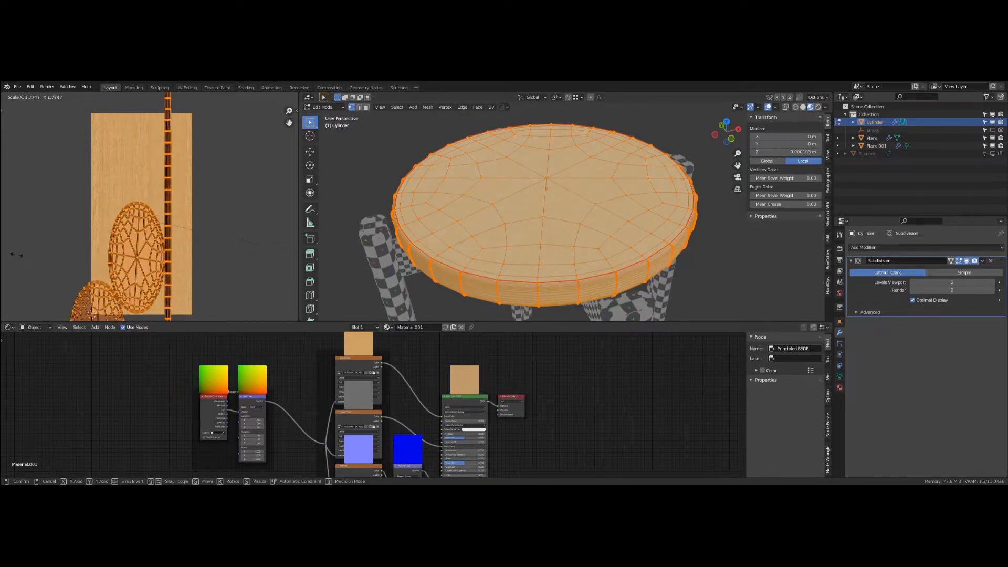
pyautogui.click(33, 255)
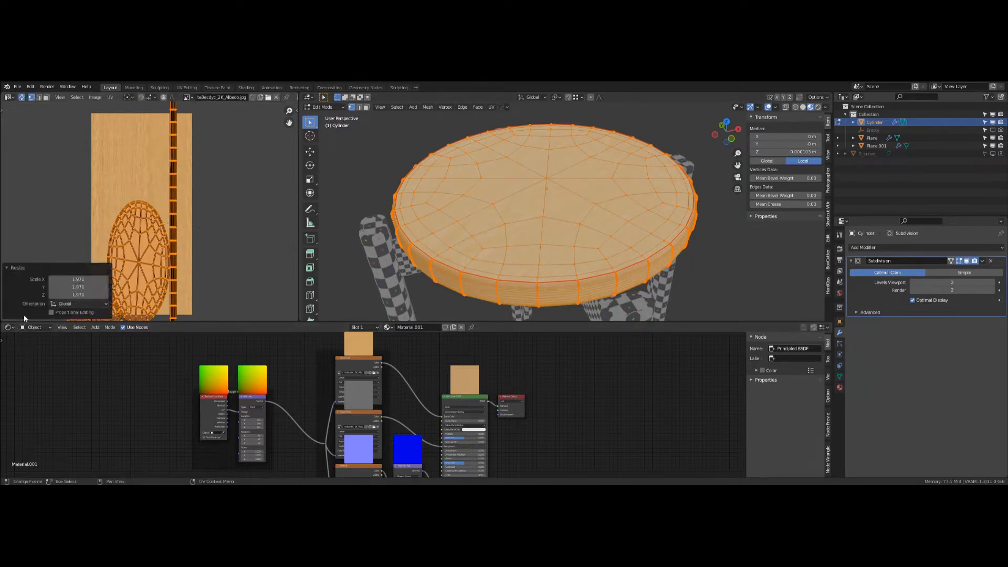
pyautogui.click(73, 279)
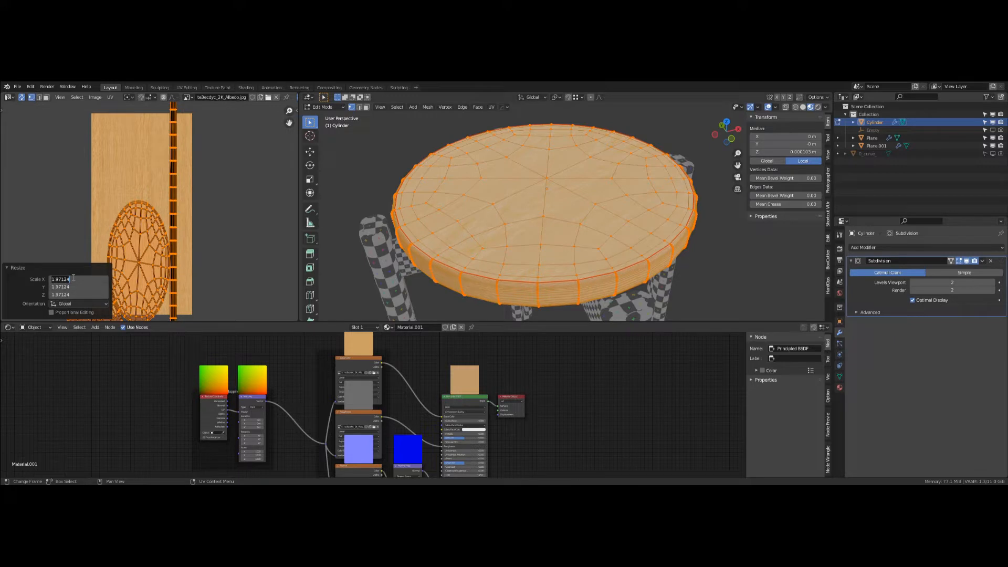
pyautogui.write('2')
pyautogui.press('Return')
pyautogui.scroll(-4, 556, 228)
pyautogui.moveTo(556, 229)
pyautogui.mouseDown(button='middle')
pyautogui.moveTo(619, 229)
pyautogui.moveTo(497, 242)
pyautogui.moveTo(544, 231)
pyautogui.mouseUp(button='middle')
pyautogui.press('Tab')
# Step: Examine the wood grain on the seat and the nodes of its wood material
pyautogui.scroll(3, 618, 230)
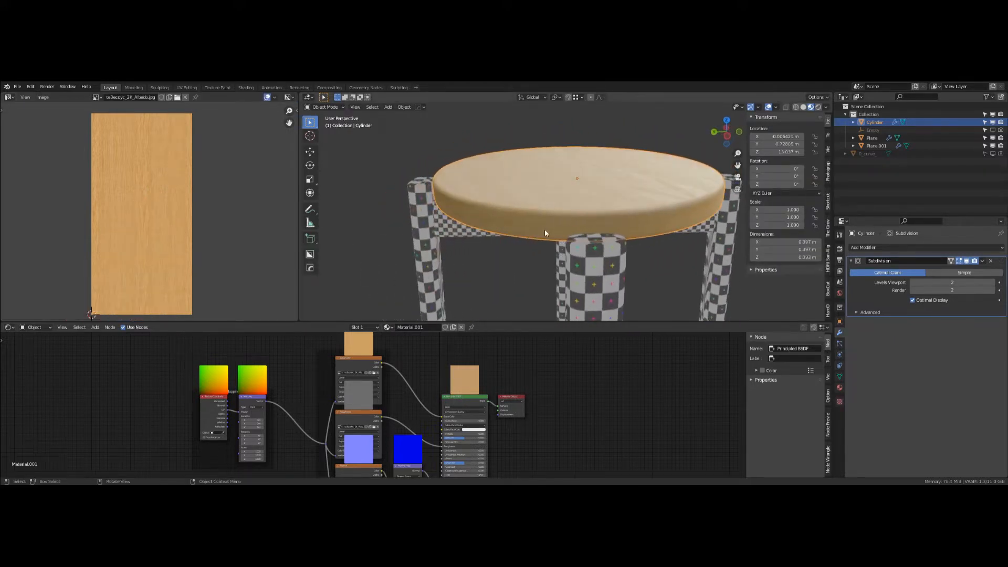
pyautogui.scroll(5, 446, 433)
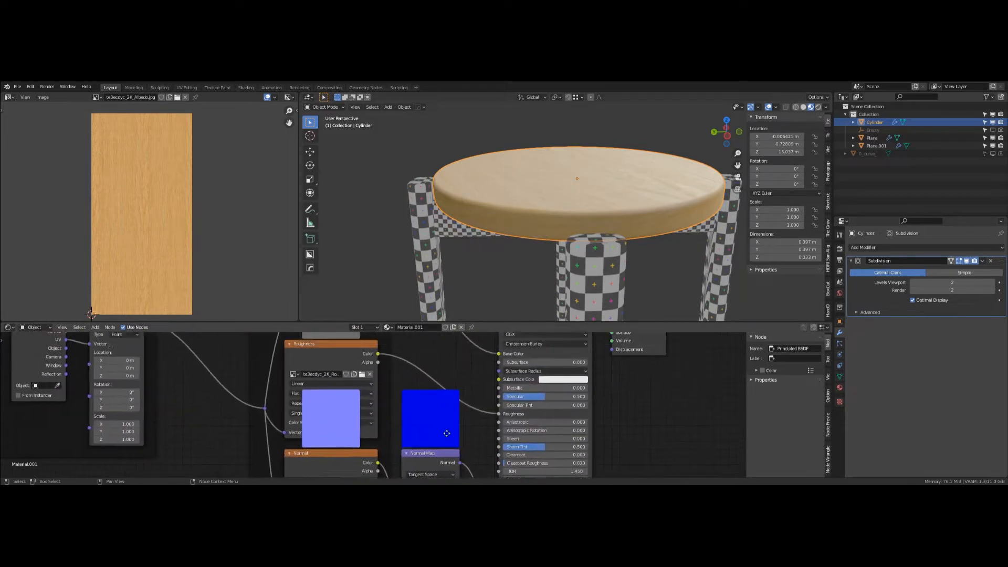
pyautogui.moveTo(446, 433); pyautogui.dragTo(442, 461, button='middle')
pyautogui.scroll(-4, 524, 259)
pyautogui.moveTo(524, 259); pyautogui.dragTo(483, 236, button='middle')
pyautogui.scroll(3, 483, 236)
pyautogui.keyDown('shift'); pyautogui.moveTo(566, 214); pyautogui.dragTo(586, 242, button='middle'); pyautogui.keyUp('shift')
# Step: Remove the UV checker material from the stool's legs and create a new material for them
pyautogui.click(589, 241)
pyautogui.press('Tab')
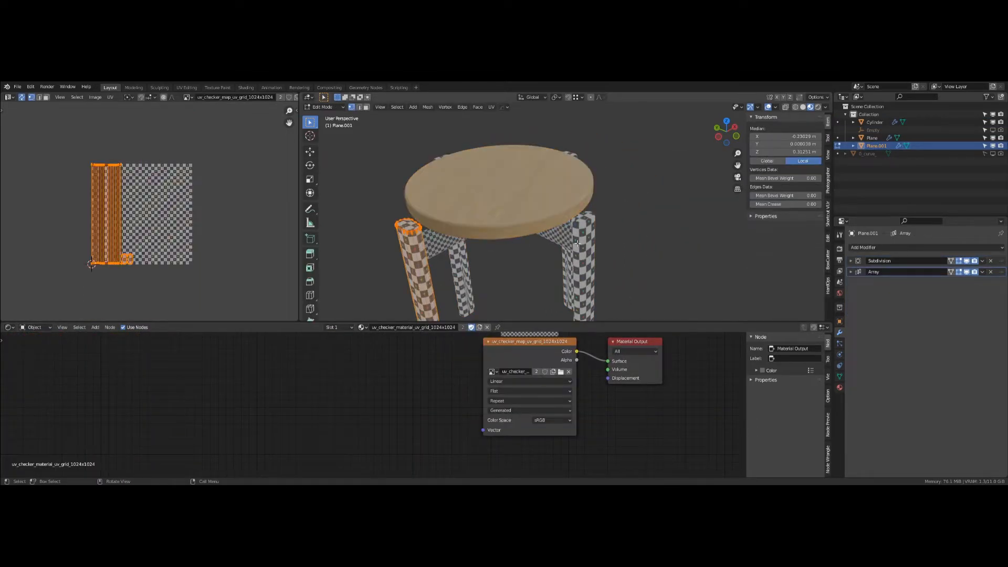
pyautogui.scroll(5, 449, 252)
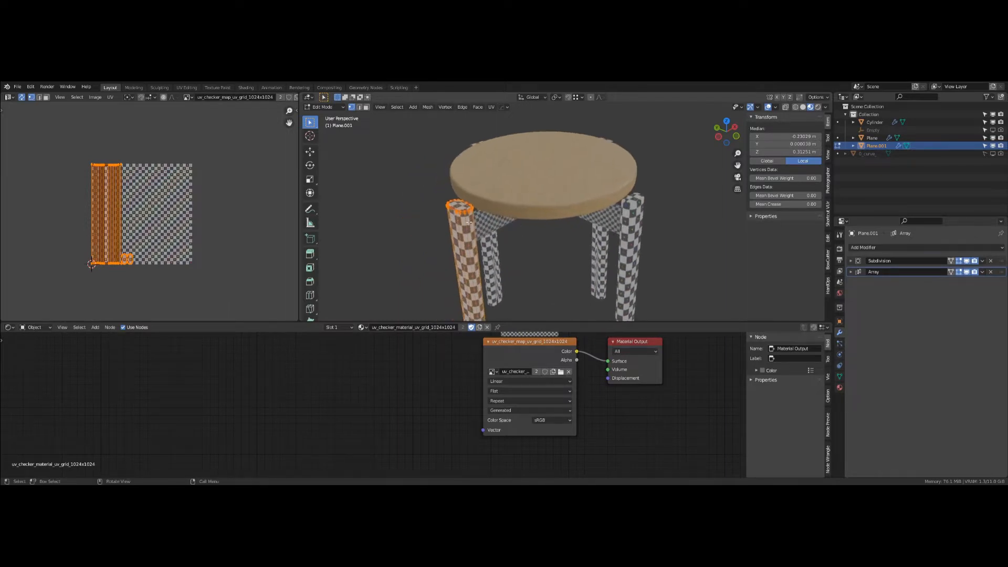
pyautogui.click(488, 328)
pyautogui.press('Tab')
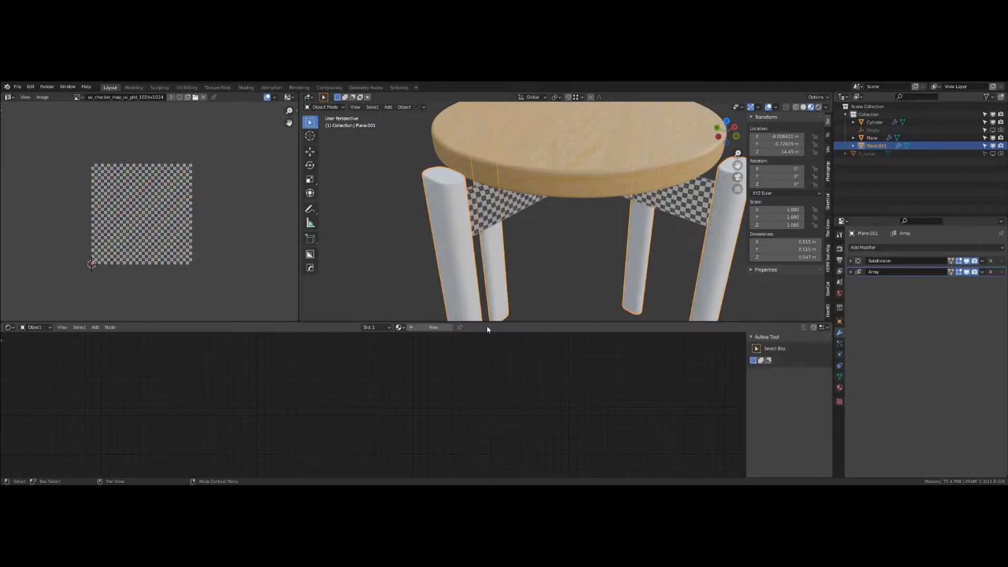
pyautogui.click(439, 327)
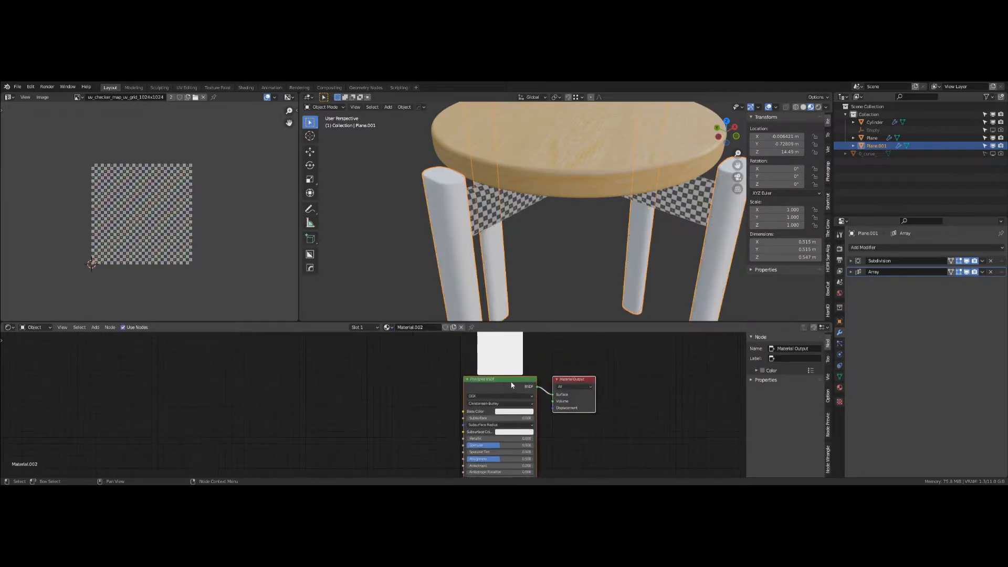
pyautogui.click(518, 380)
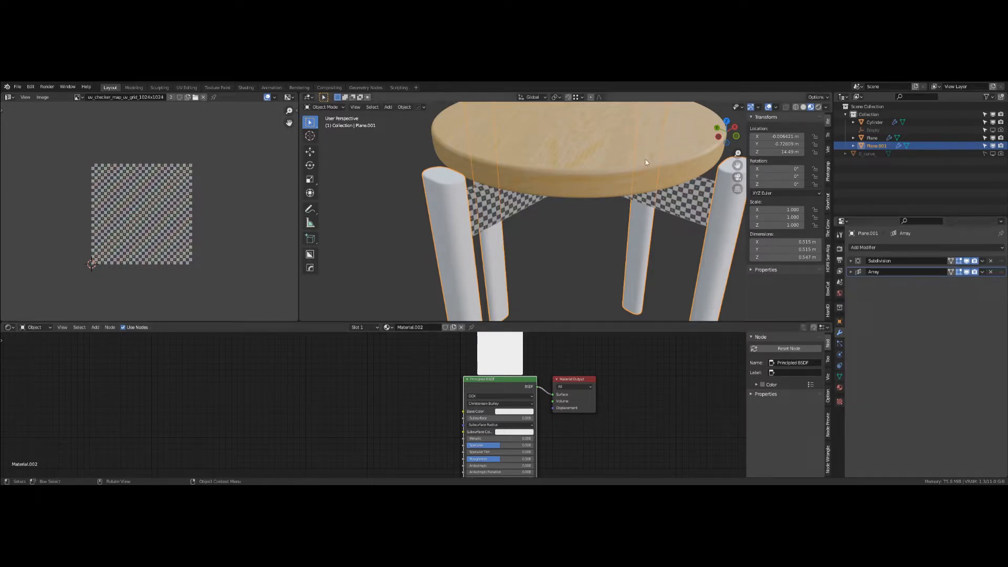
# Step: Add the seat to the selection as the active object and link its wood material to the legs
pyautogui.click(548, 180)
pyautogui.click(547, 189)
pyautogui.click(582, 177)
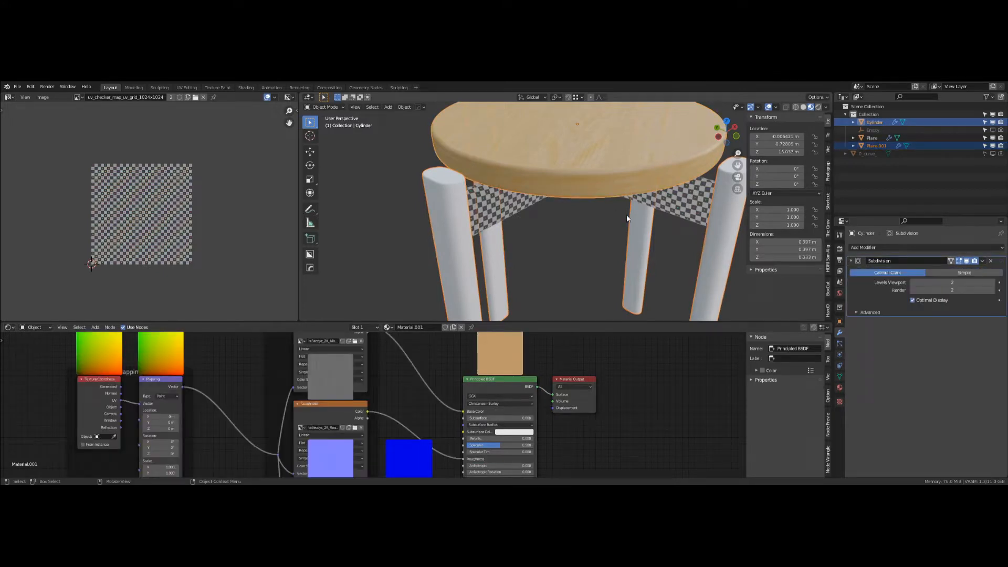
pyautogui.hotkey('ctrl', 'l')
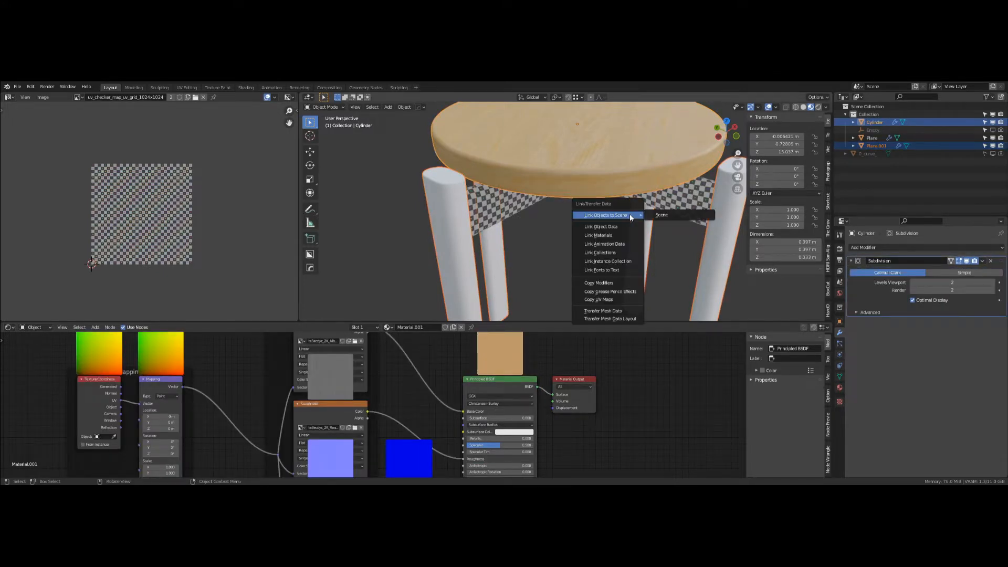
pyautogui.click(612, 236)
# Step: Examine the legs' UV layout over the wood texture in Edit Mode and the grain along the selected leg
pyautogui.scroll(-5, 612, 236)
pyautogui.moveTo(507, 219); pyautogui.dragTo(493, 193, button='middle')
pyautogui.click(492, 197)
pyautogui.press('Tab')
pyautogui.scroll(-3, 173, 213)
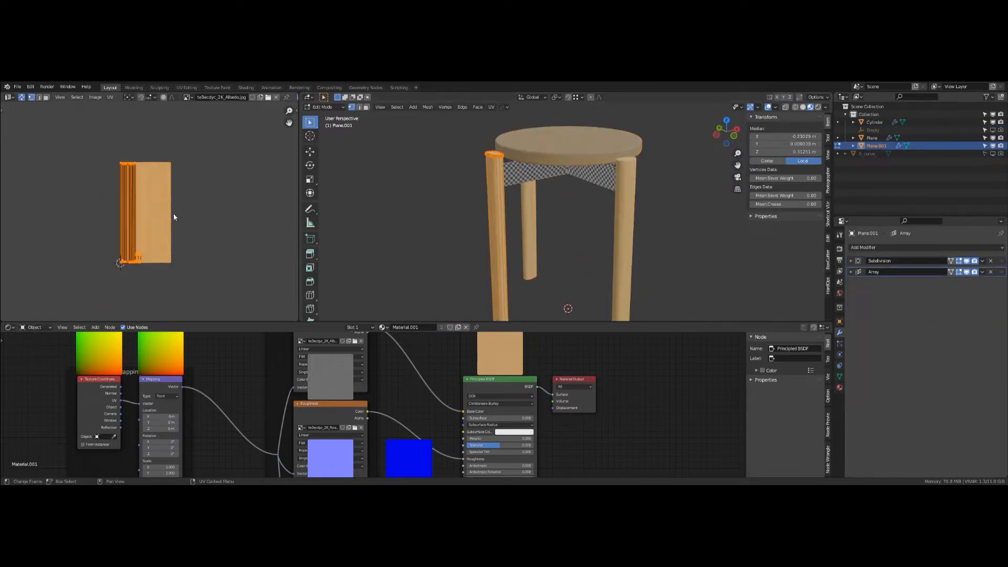
pyautogui.scroll(2, 173, 213)
pyautogui.scroll(3, 498, 186)
pyautogui.moveTo(498, 185); pyautogui.dragTo(499, 209, button='middle')
pyautogui.scroll(3, 607, 204)
pyautogui.scroll(2, 546, 213)
pyautogui.scroll(-4, 546, 213)
# Step: Try scaling down the legs' UV layout, cancel the scaling and return to Object Mode
pyautogui.press('s')
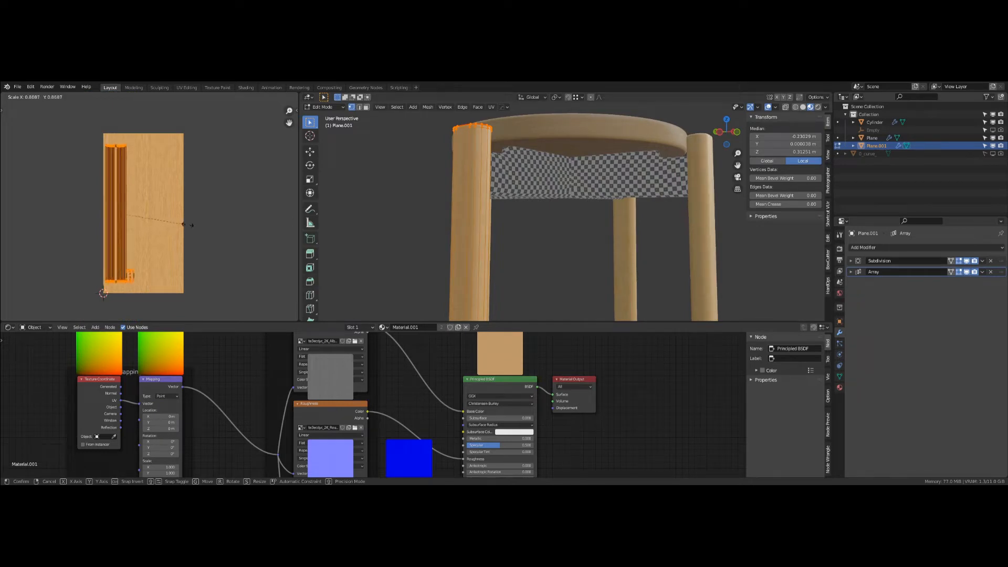
pyautogui.rightClick(222, 225)
pyautogui.scroll(-3, 534, 227)
pyautogui.moveTo(534, 227); pyautogui.dragTo(573, 241, button='middle')
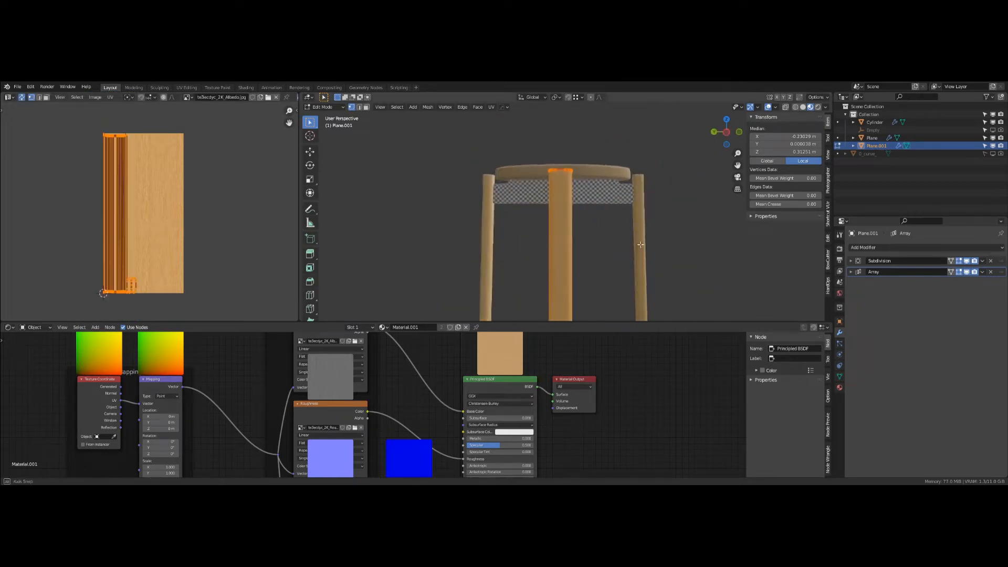
pyautogui.press('Tab')
# Step: Link the seat's wood material to the checkered crossbars beneath the seat
pyautogui.moveTo(572, 197); pyautogui.dragTo(529, 213, button='middle')
pyautogui.click(523, 206)
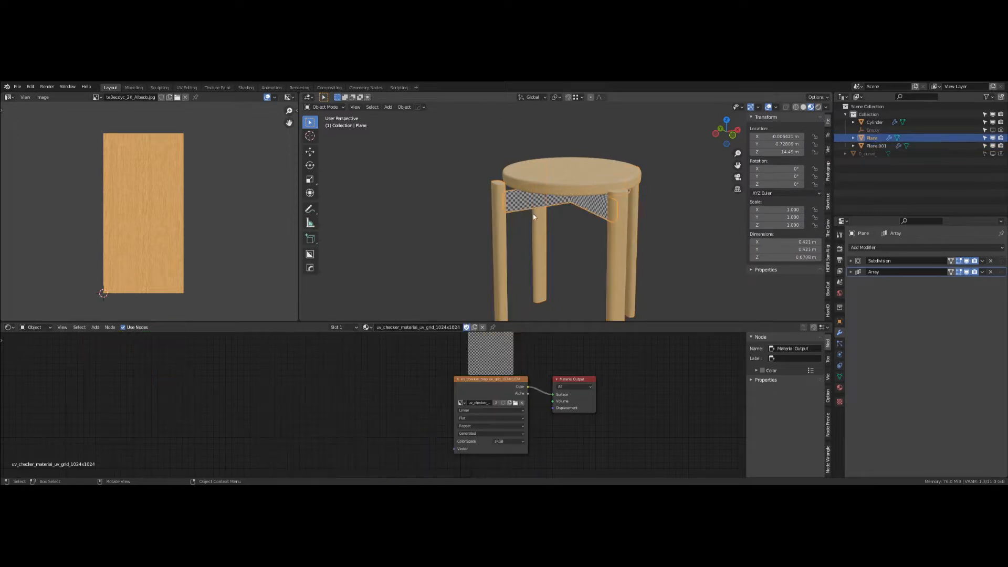
pyautogui.click(509, 177)
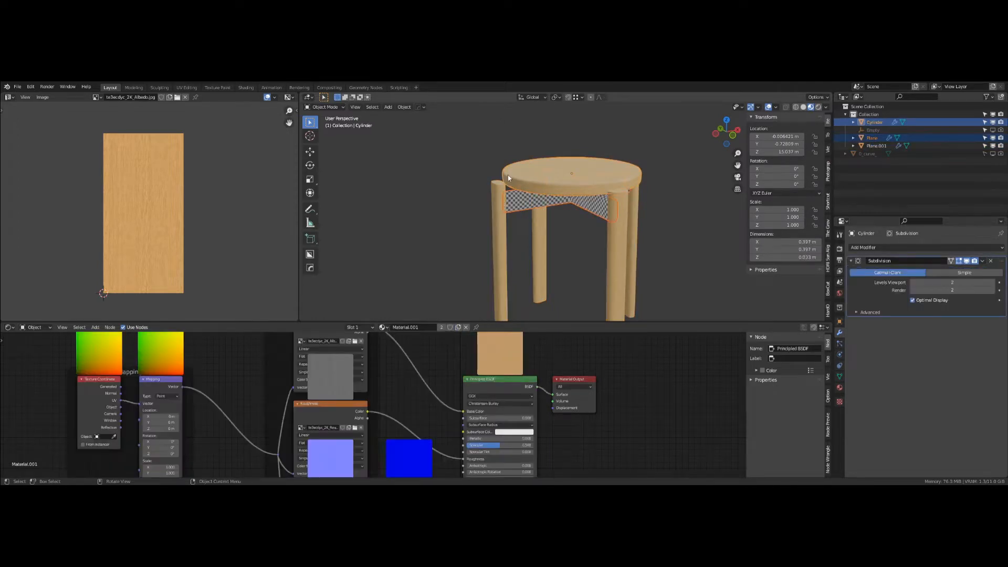
pyautogui.hotkey('ctrl', 'l')
pyautogui.click(508, 177)
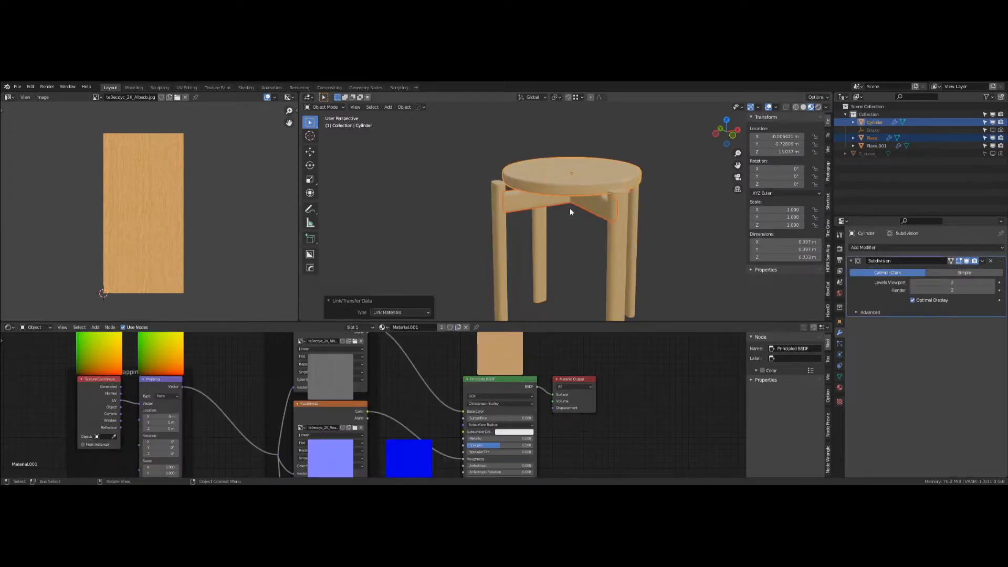
# Step: Examine how the wood texture sits on the crossbars and on the stool as a whole
pyautogui.scroll(5, 571, 212)
pyautogui.click(478, 192)
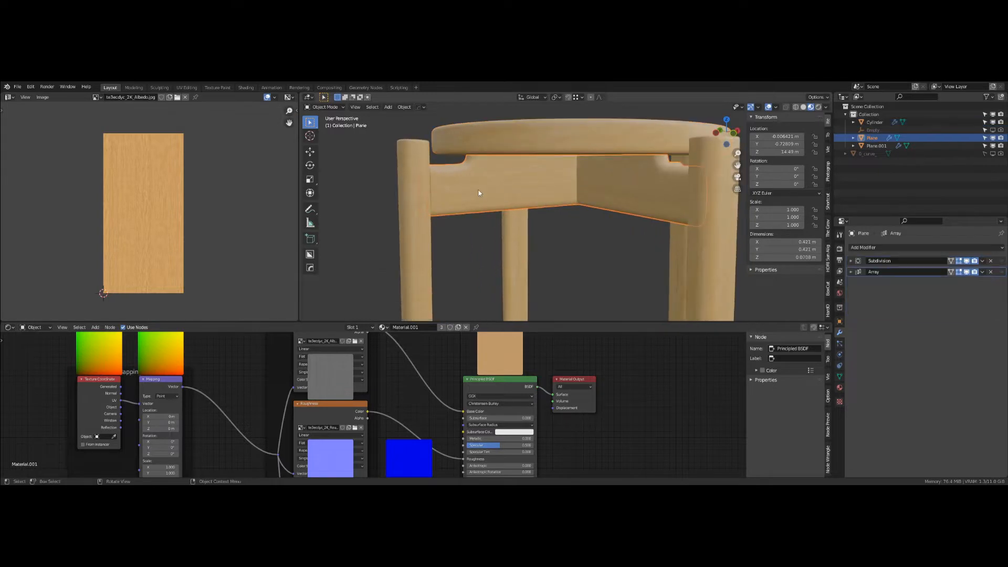
pyautogui.press('Tab')
pyautogui.press('Tab')
pyautogui.scroll(-2, 575, 210)
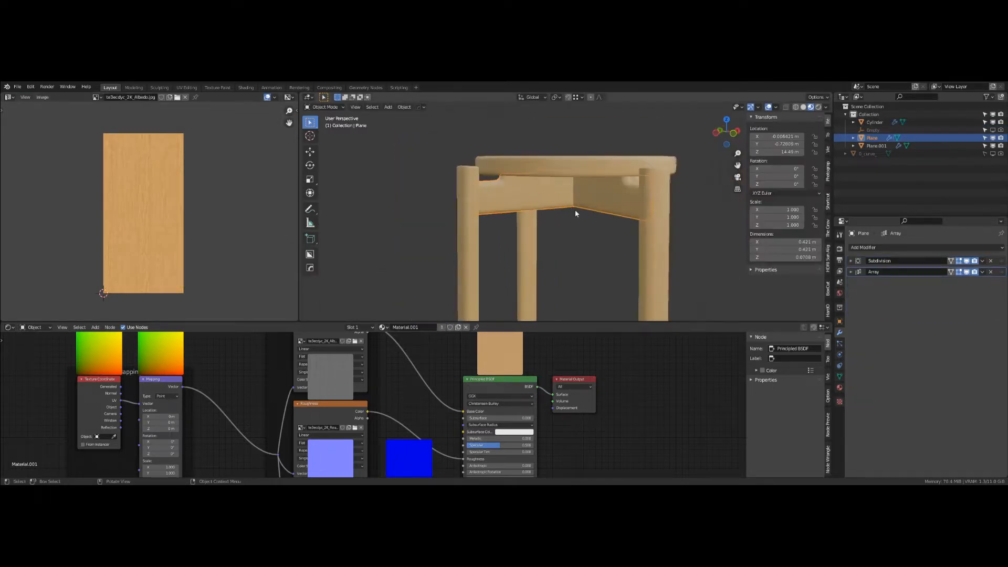
pyautogui.moveTo(575, 209); pyautogui.dragTo(522, 213, button='middle')
pyautogui.scroll(-2, 594, 206)
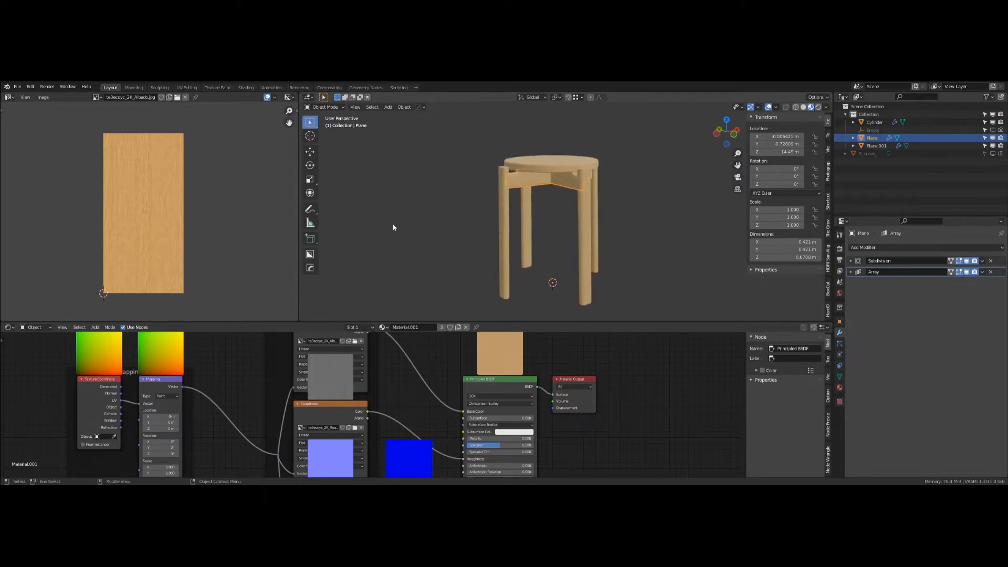
# Step: Maximize the 3D viewport and add a 2 m plane as a floor at the stool's feet
pyautogui.hotkey('ctrl', 'space')
pyautogui.scroll(-3, 401, 248)
pyautogui.moveTo(401, 248); pyautogui.dragTo(505, 288, button='middle')
pyautogui.scroll(2, 405, 310)
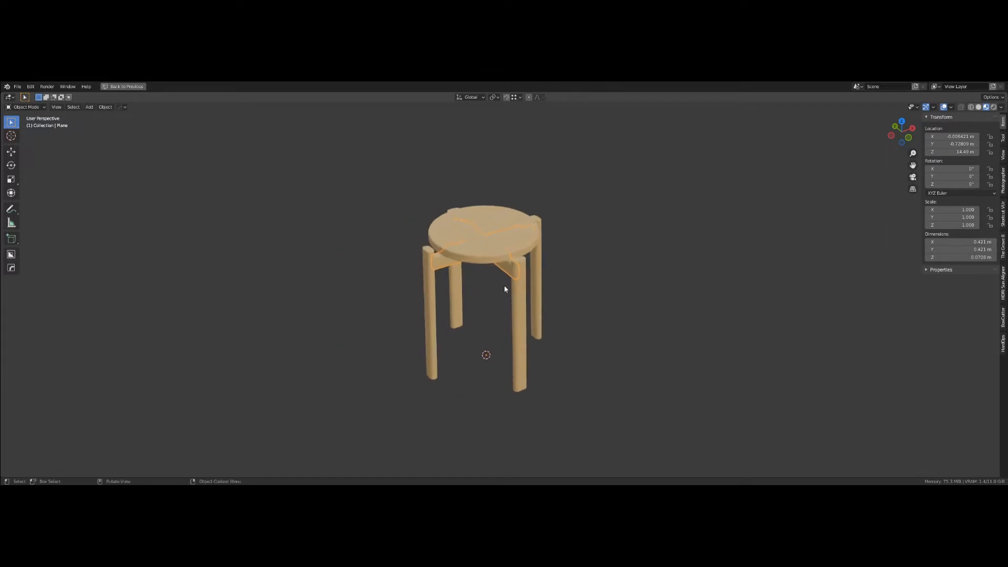
pyautogui.hotkey('shift', 'a')
pyautogui.moveTo(504, 286)
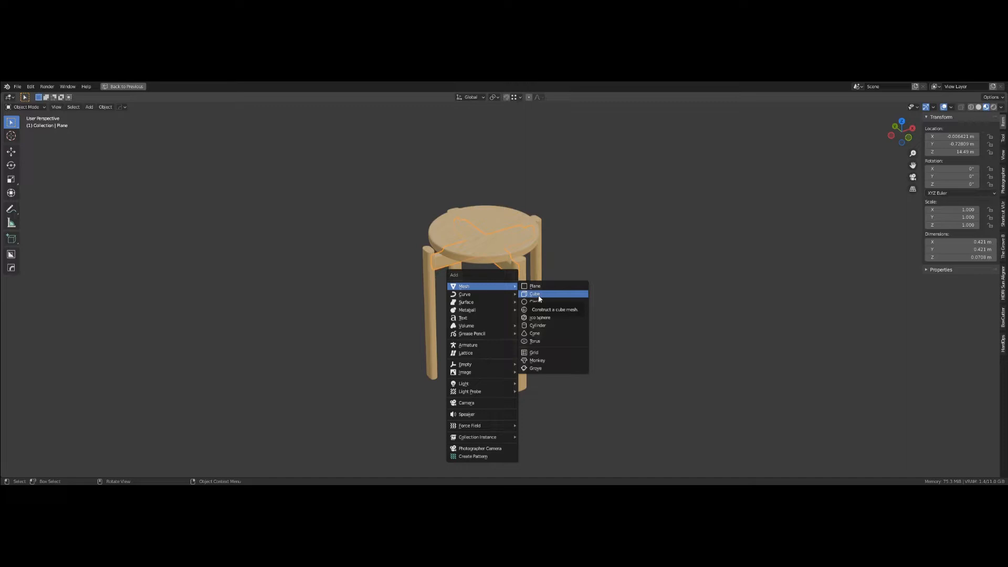
pyautogui.click(540, 287)
pyautogui.scroll(-3, 543, 288)
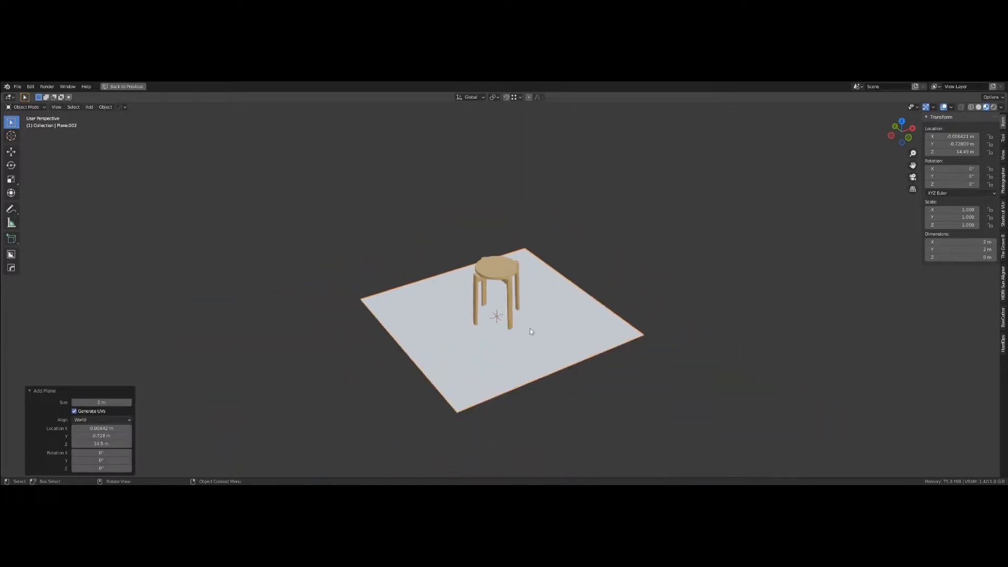
pyautogui.moveTo(530, 329)
pyautogui.mouseDown(button='middle')
pyautogui.moveTo(496, 308)
pyautogui.moveTo(526, 318)
pyautogui.mouseUp(button='middle')
# Step: Extrude the floor plane's back edge 3 m up along the Z axis to form a backdrop wall
pyautogui.press('Tab')
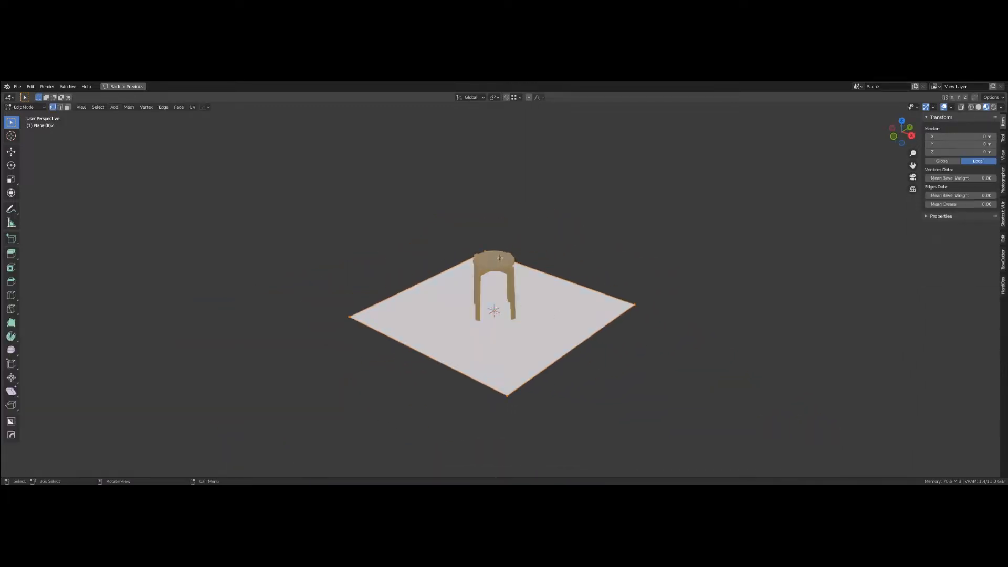
pyautogui.press('`')
pyautogui.click(470, 239)
pyautogui.scroll(-3, 479, 280)
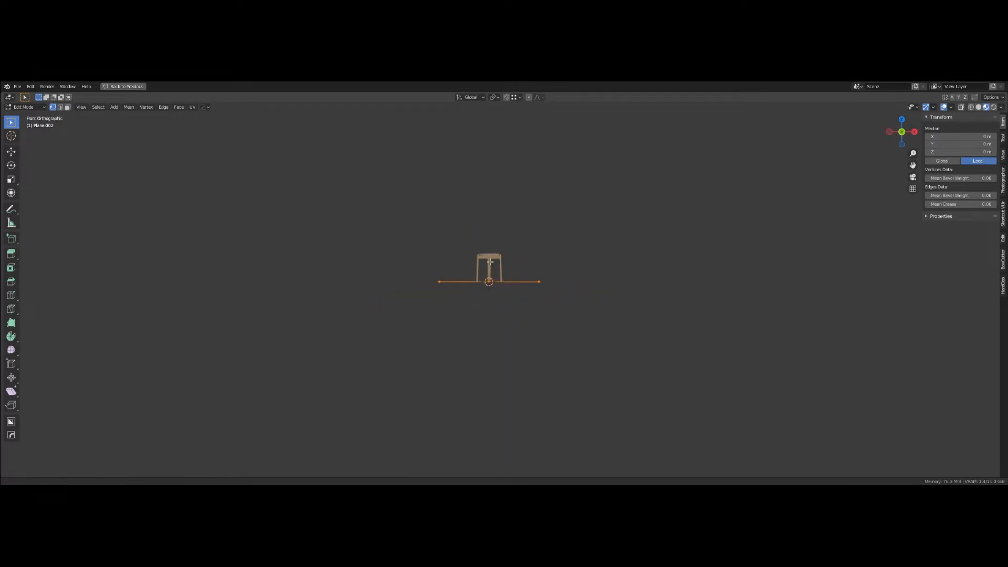
pyautogui.moveTo(479, 280); pyautogui.dragTo(480, 302, button='middle')
pyautogui.moveTo(362, 238); pyautogui.dragTo(619, 301)
pyautogui.scroll(2, 500, 281)
pyautogui.press('e')
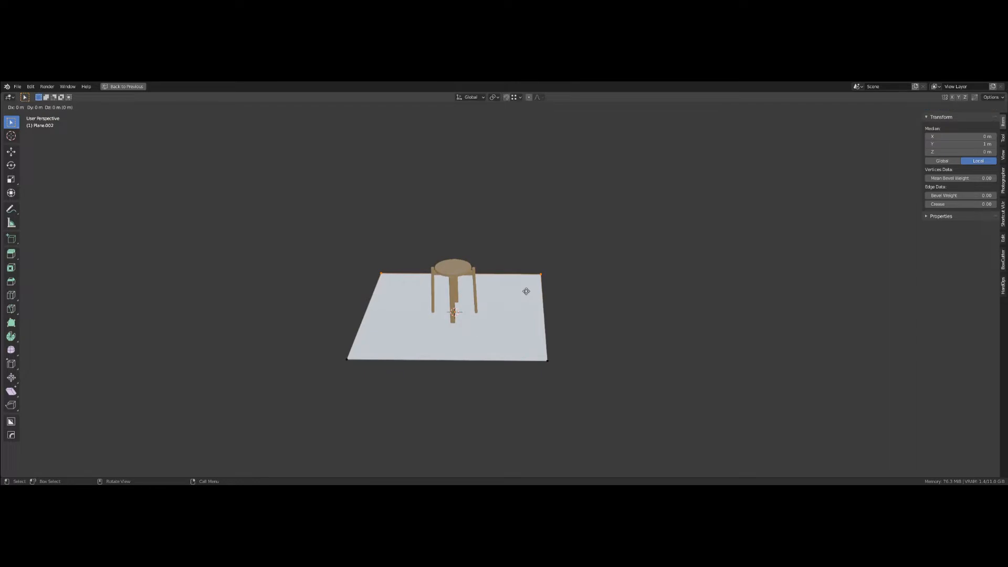
pyautogui.press('z')
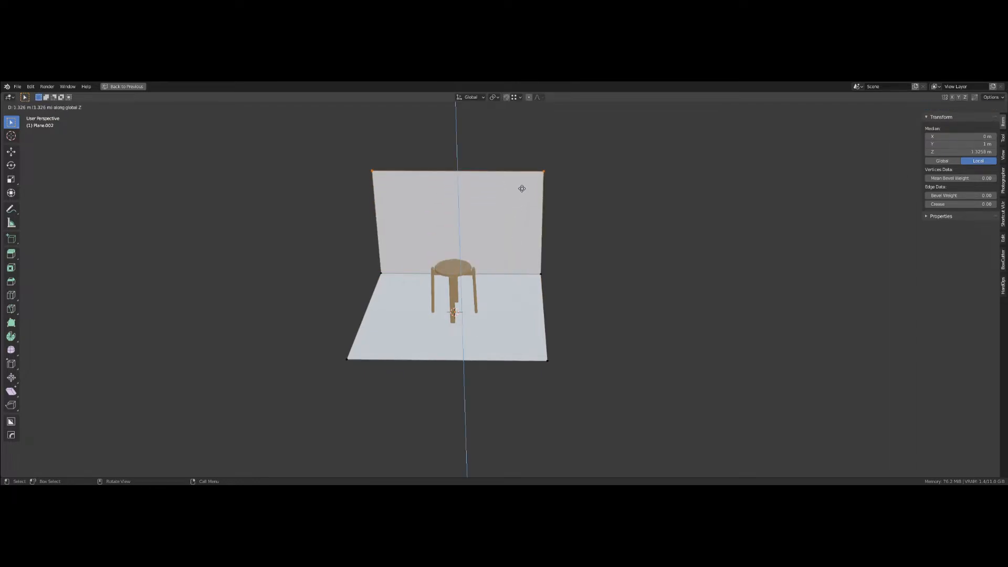
pyautogui.click(521, 189)
pyautogui.click(113, 449)
pyautogui.write('3')
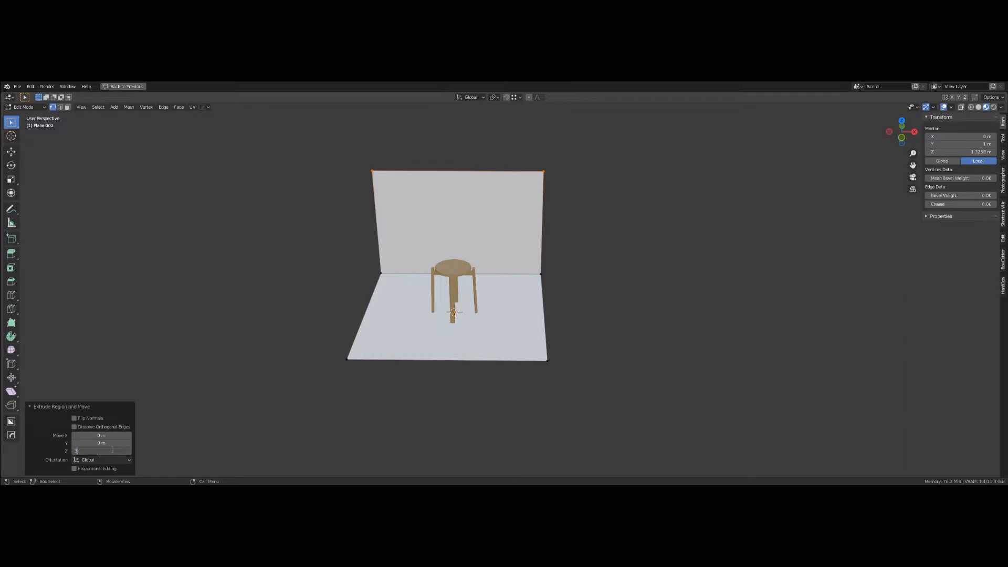
pyautogui.press('Return')
# Step: Extend the floor forward by moving its front edge -1 m along the Y axis
pyautogui.moveTo(303, 348); pyautogui.dragTo(666, 407)
pyautogui.write('gy')
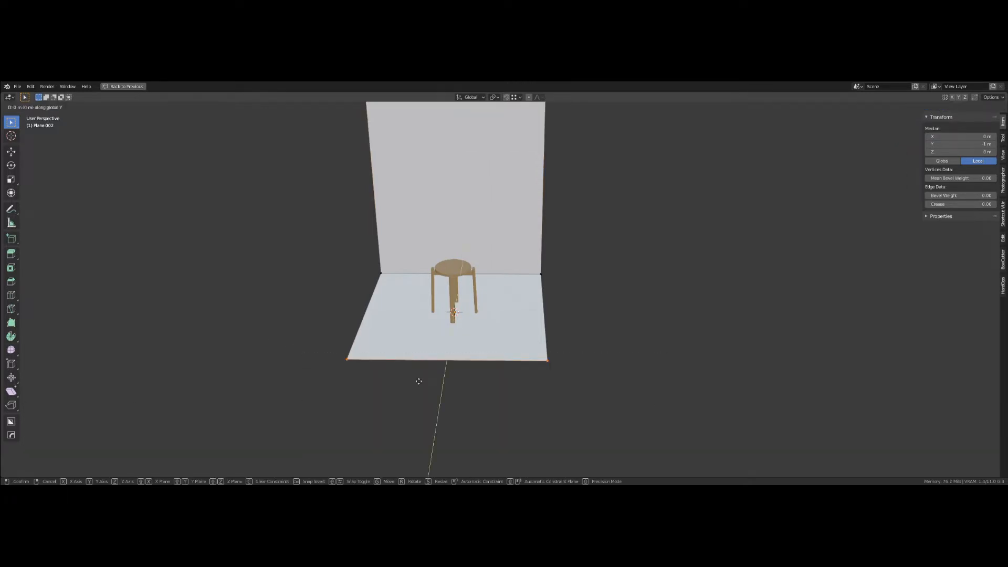
pyautogui.write('1')
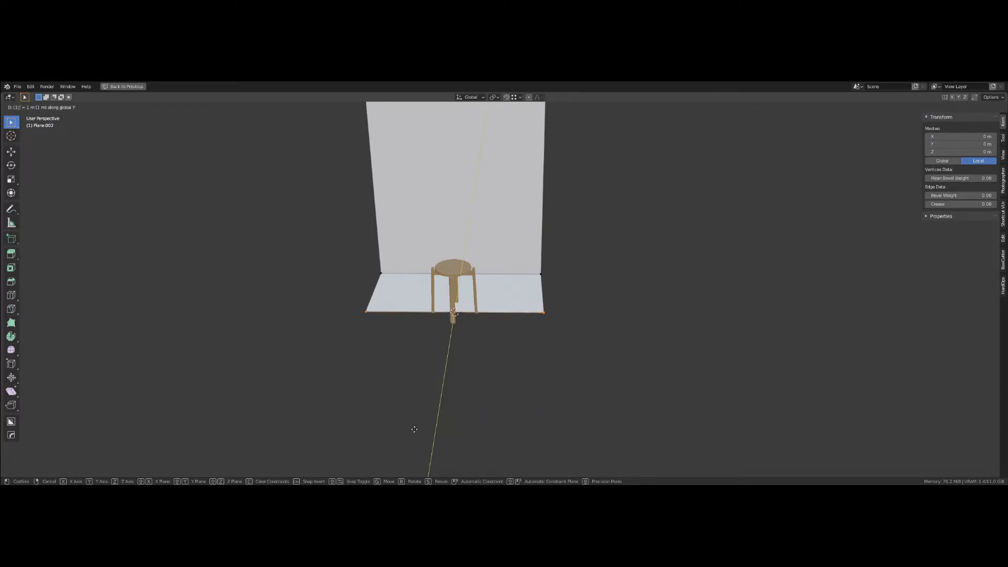
pyautogui.press('Return')
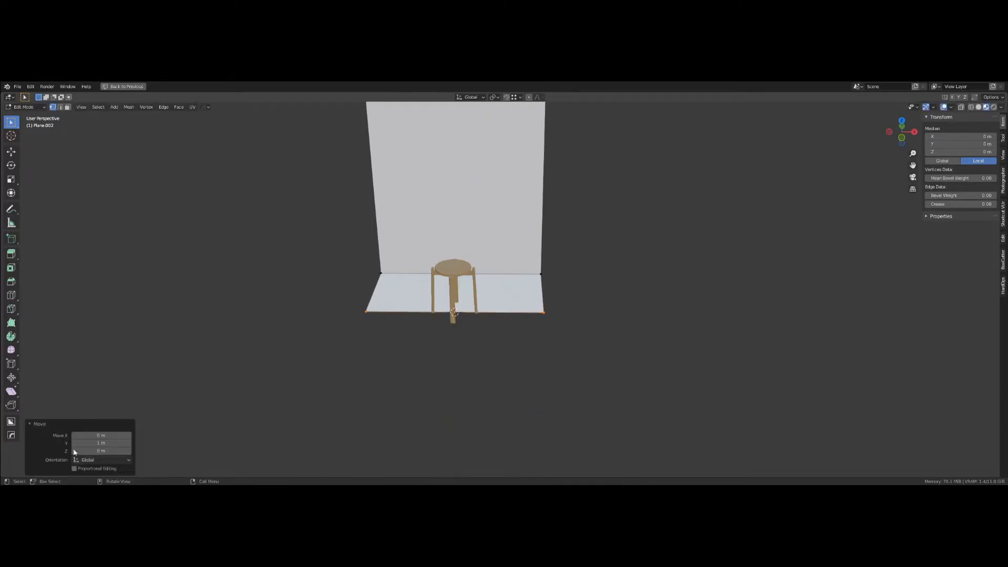
pyautogui.click(100, 443)
pyautogui.press('BackSpace')
pyautogui.write('-1')
pyautogui.press('Return')
# Step: Widen the floor and backdrop on the right by moving their right-hand edge vertices 2 m along the X axis
pyautogui.scroll(-4, 555, 295)
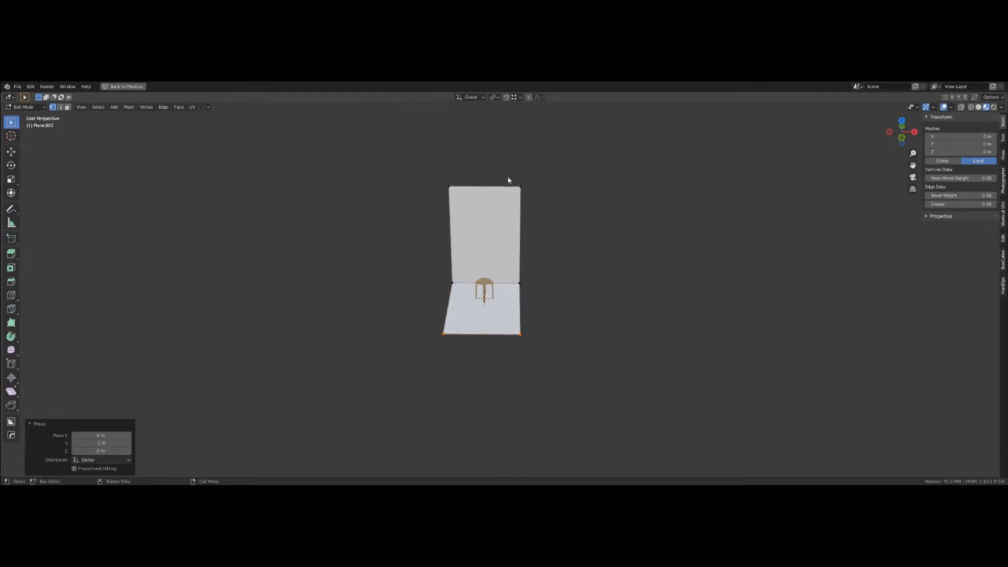
pyautogui.moveTo(505, 173); pyautogui.dragTo(600, 371)
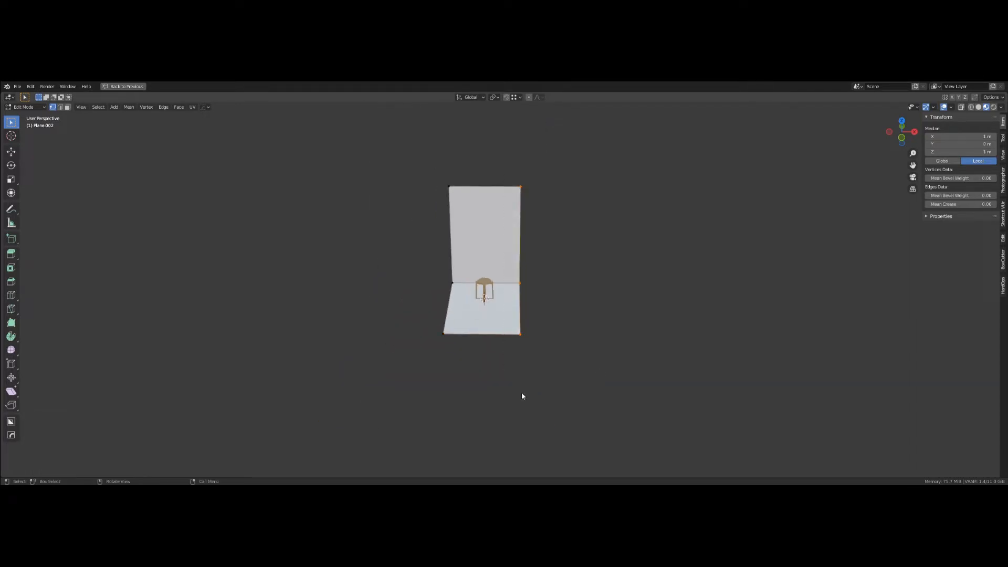
pyautogui.keyDown('shift'); pyautogui.moveTo(497, 311); pyautogui.dragTo(443, 336, button='middle'); pyautogui.keyUp('shift')
pyautogui.scroll(2, 443, 336)
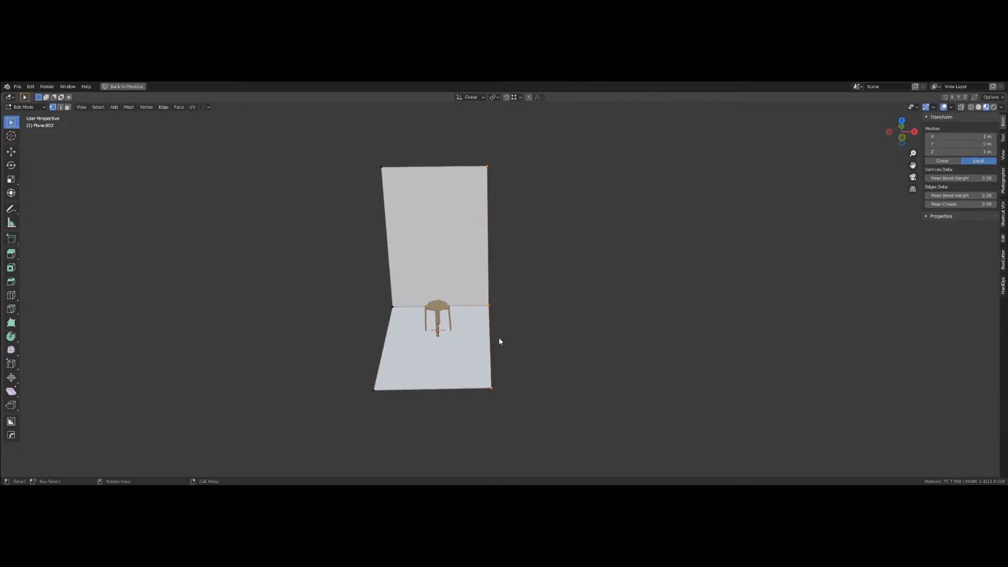
pyautogui.press('g')
pyautogui.press('x')
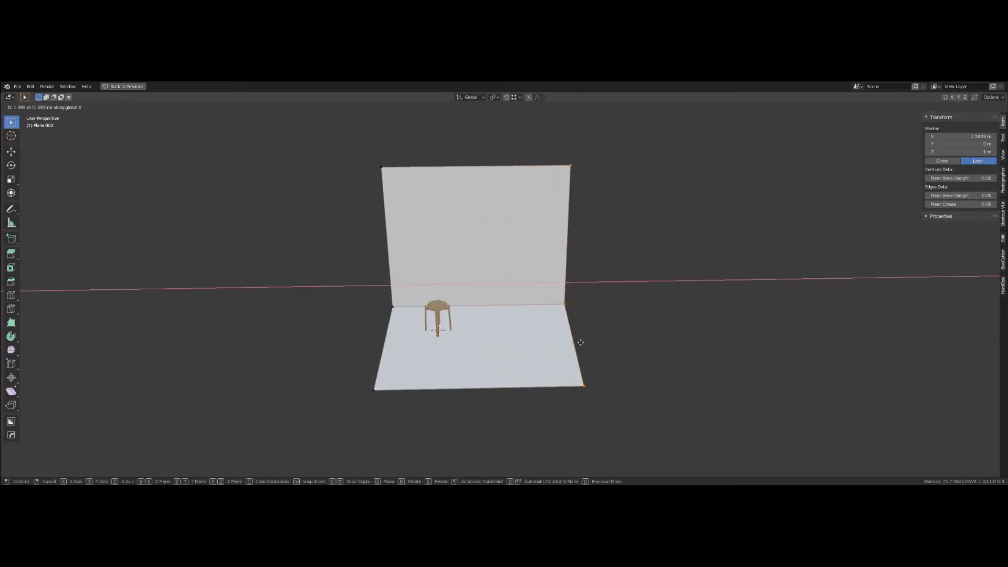
pyautogui.click(579, 342)
pyautogui.doubleClick(123, 434)
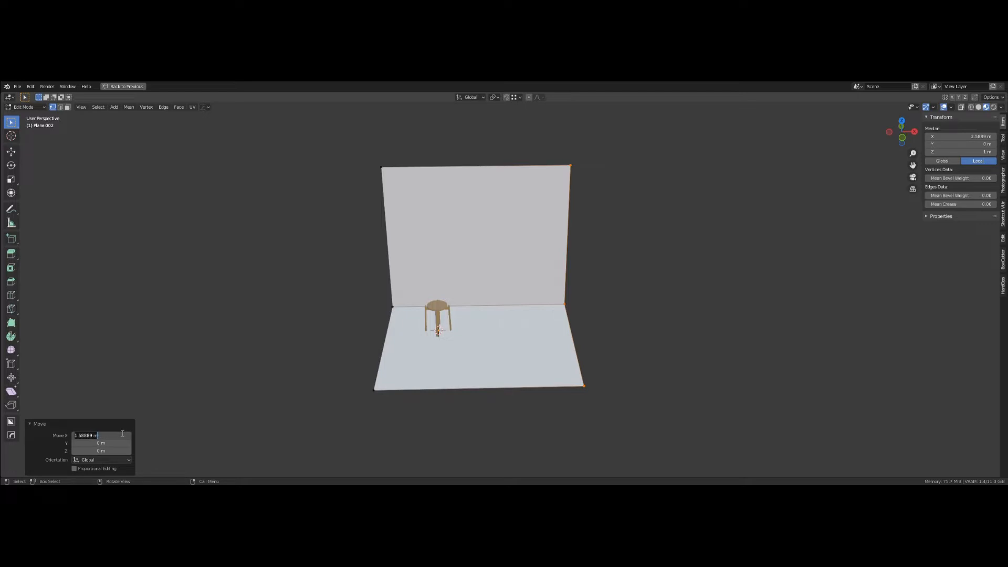
pyautogui.write('2m')
pyautogui.press('Return')
# Step: Widen the floor and backdrop on the left by moving their left-hand edge vertices -2 m along X, and leave Edit Mode
pyautogui.moveTo(328, 147); pyautogui.dragTo(395, 419)
pyautogui.press('g')
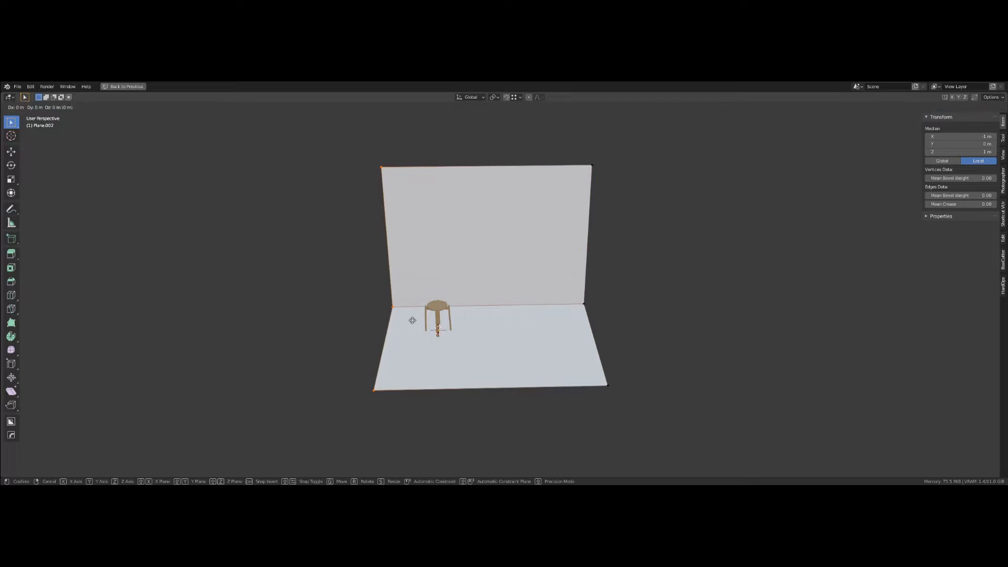
pyautogui.press('x')
pyautogui.click(333, 326)
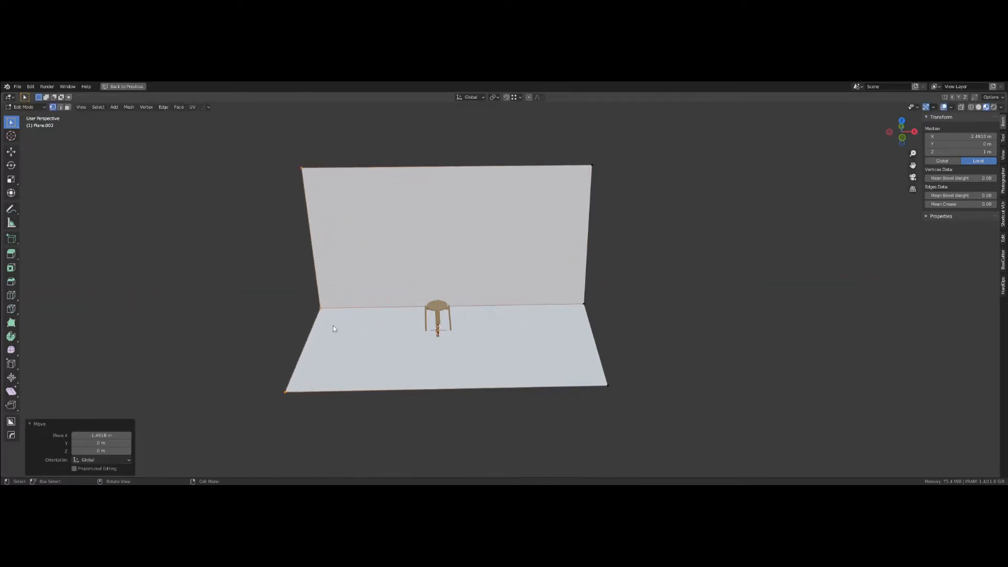
pyautogui.click(101, 435)
pyautogui.press('BackSpace')
pyautogui.write('-2')
pyautogui.press('Return')
pyautogui.moveTo(546, 362)
pyautogui.mouseDown(button='middle')
pyautogui.moveTo(461, 341)
pyautogui.moveTo(549, 344)
pyautogui.mouseUp(button='middle')
pyautogui.scroll(2, 460, 341)
pyautogui.press('Tab')
pyautogui.scroll(3, 494, 350)
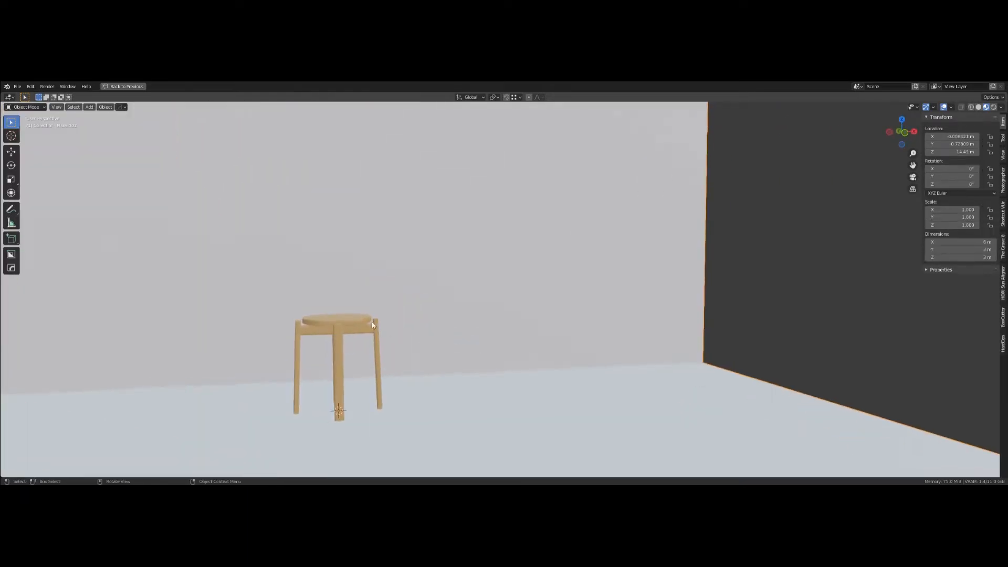
# Step: Examine the stool against the widened floor and backdrop from the front and at an angle
pyautogui.scroll(-3, 371, 322)
pyautogui.moveTo(372, 323); pyautogui.dragTo(450, 333, button='middle')
pyautogui.press('KP_1')
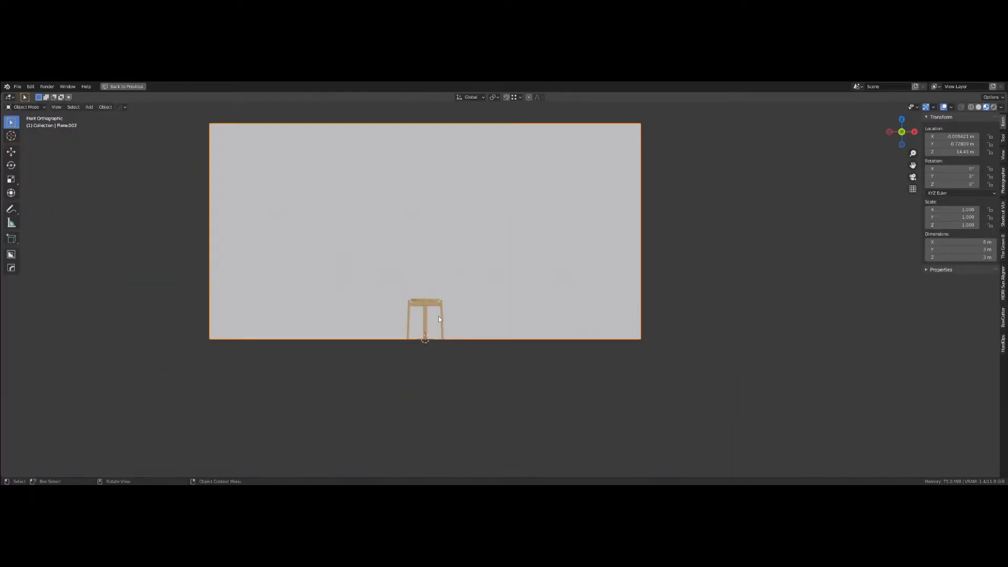
pyautogui.press('`')
pyautogui.click(407, 299)
pyautogui.moveTo(427, 350); pyautogui.dragTo(427, 338, button='middle')
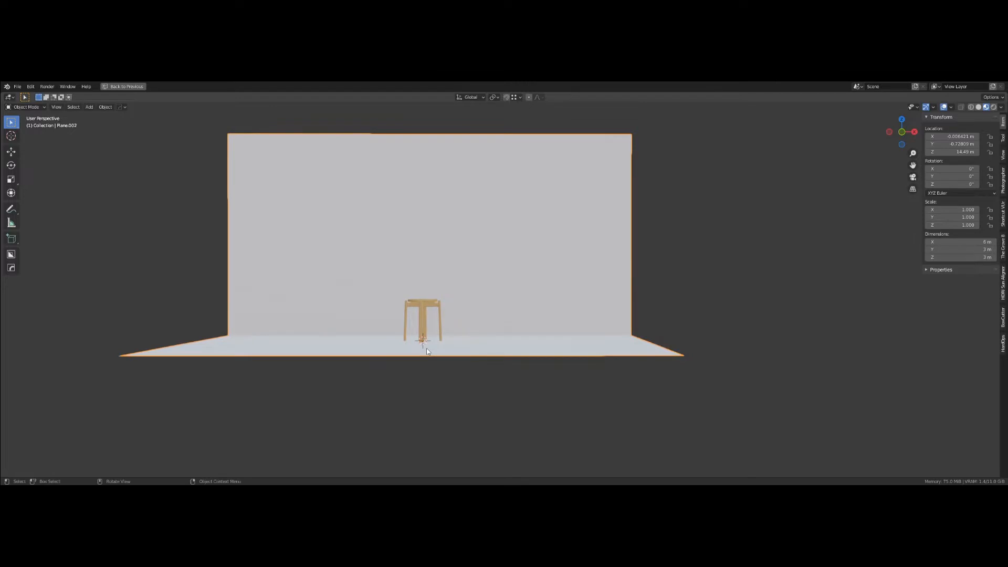
pyautogui.scroll(4, 427, 338)
pyautogui.scroll(5, 413, 341)
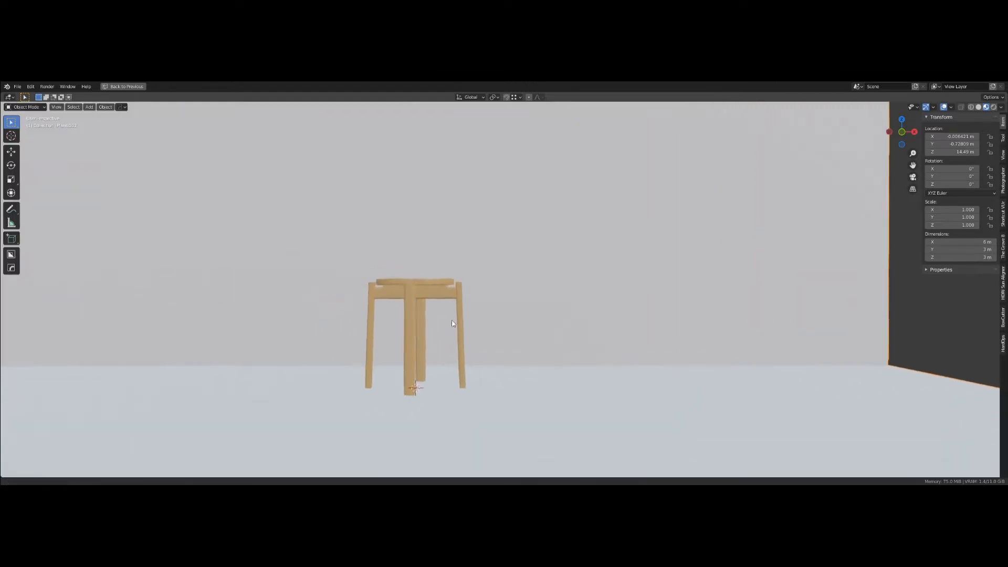
pyautogui.moveTo(380, 362); pyautogui.dragTo(368, 378, button='middle')
pyautogui.scroll(-2, 389, 362)
pyautogui.keyDown('shift'); pyautogui.moveTo(410, 348); pyautogui.dragTo(429, 328, button='middle'); pyautogui.keyUp('shift')
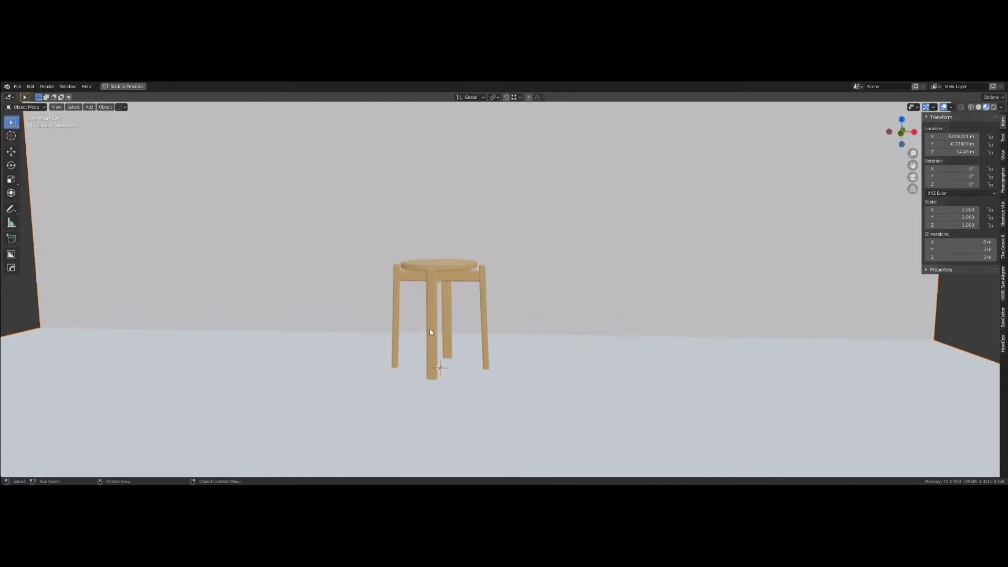
pyautogui.press('q')
pyautogui.click(432, 263)
pyautogui.click(462, 210)
pyautogui.press('q')
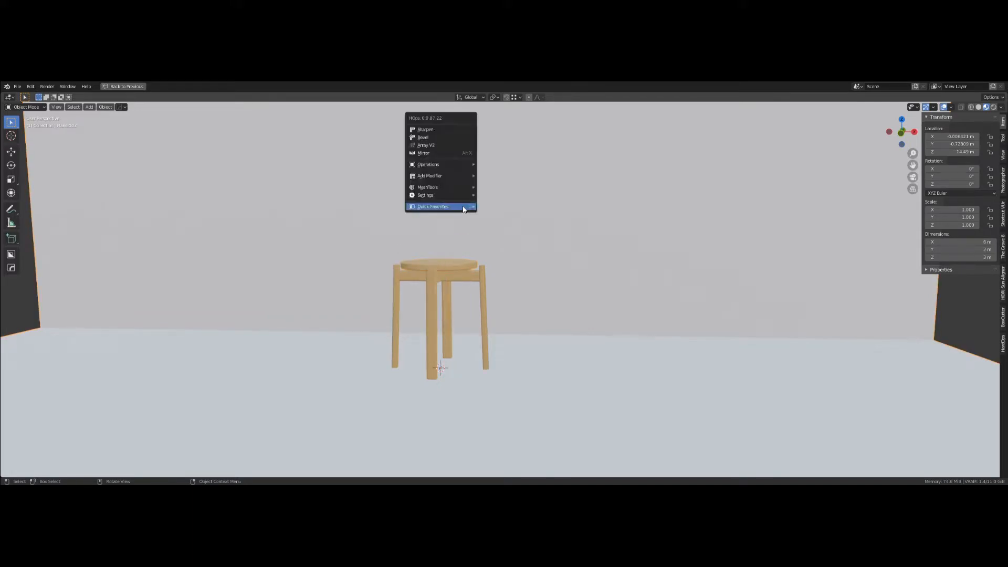
pyautogui.moveTo(462, 210)
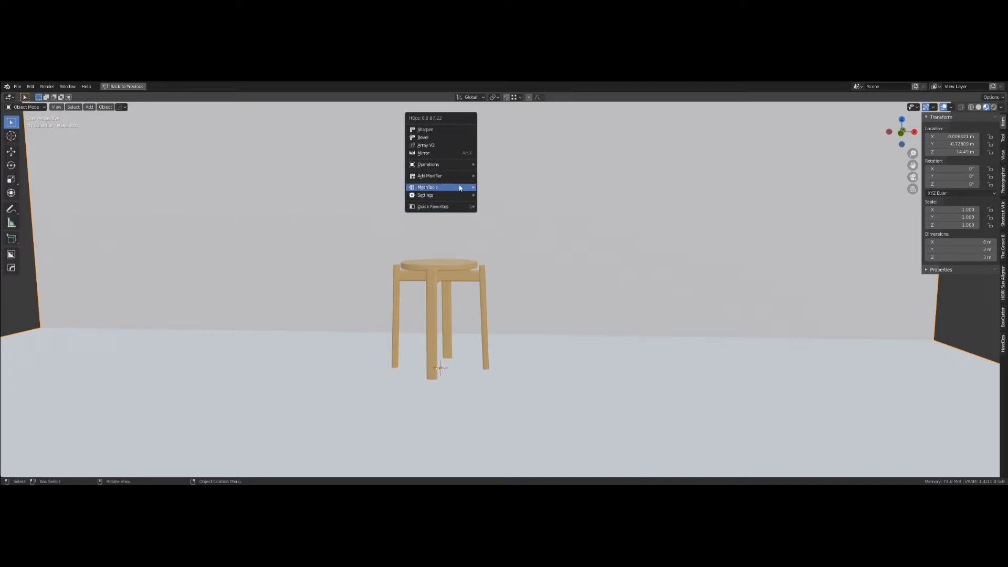
pyautogui.moveTo(450, 169)
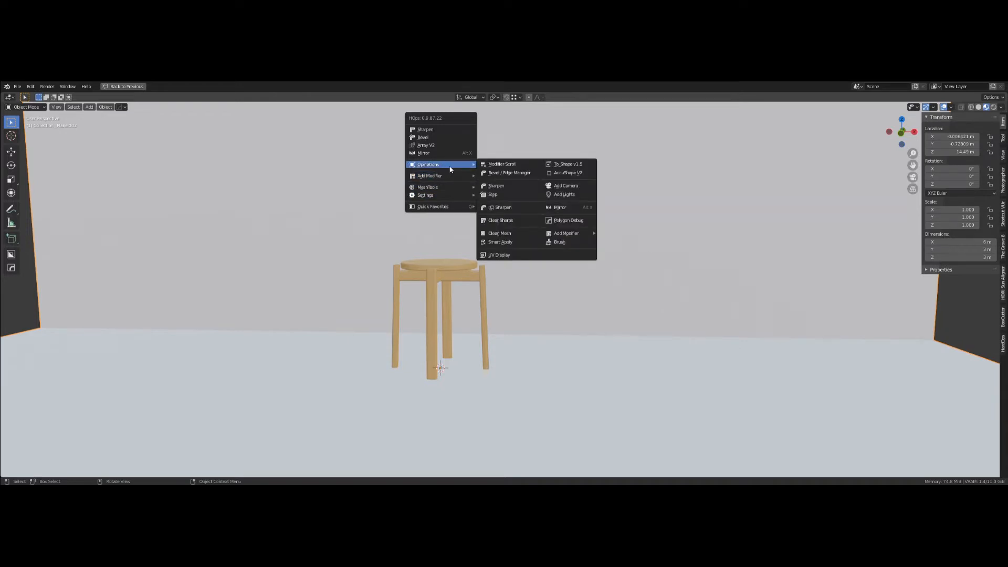
pyautogui.press('Escape')
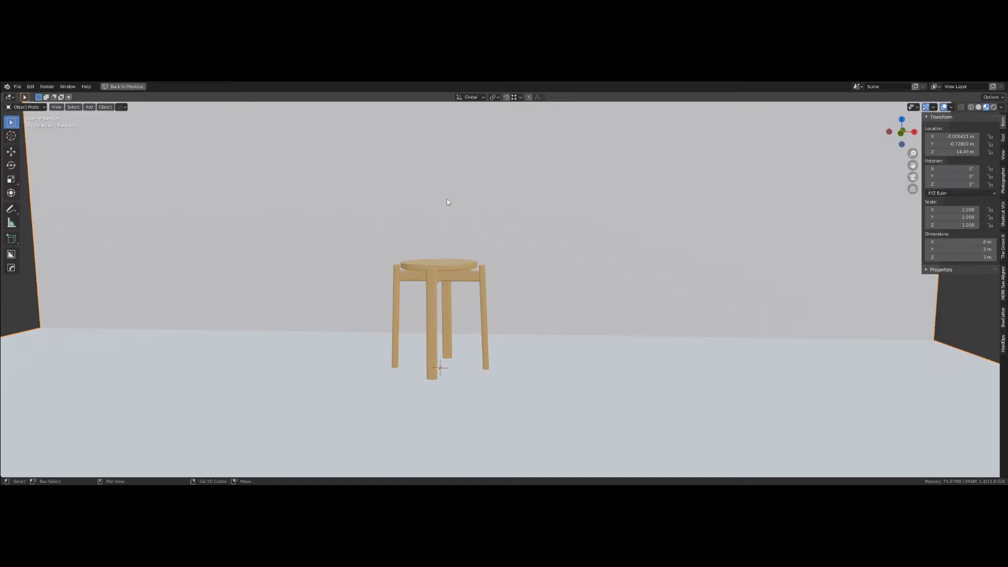
pyautogui.hotkey('shift', 'q')
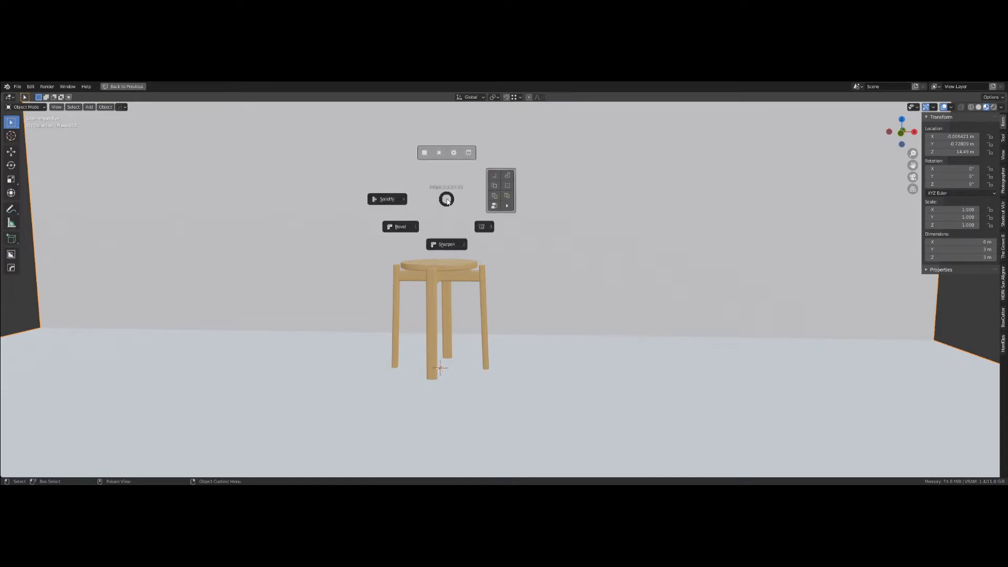
pyautogui.press('Escape')
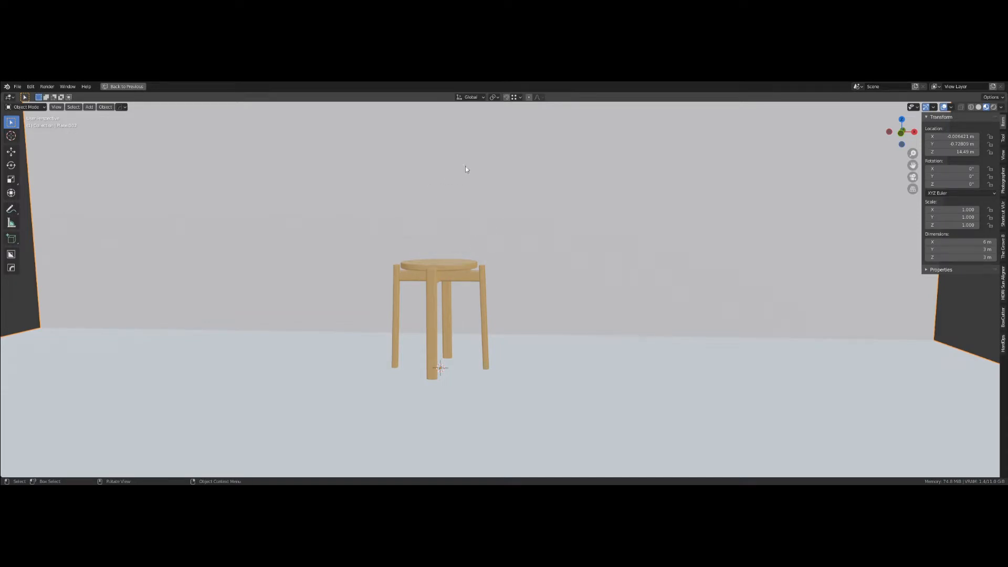
pyautogui.press('q')
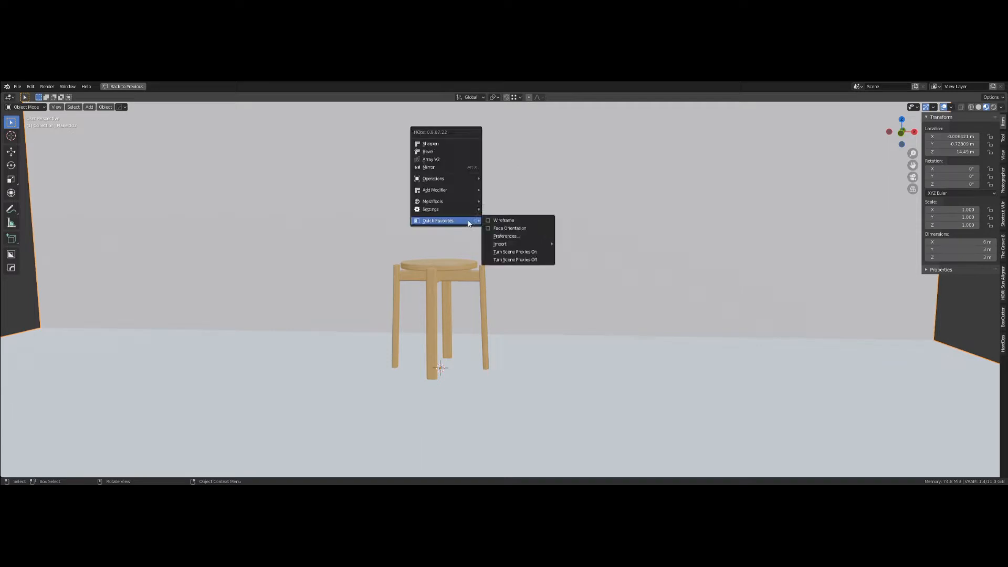
pyautogui.press('Escape')
pyautogui.hotkey('shift', 'q')
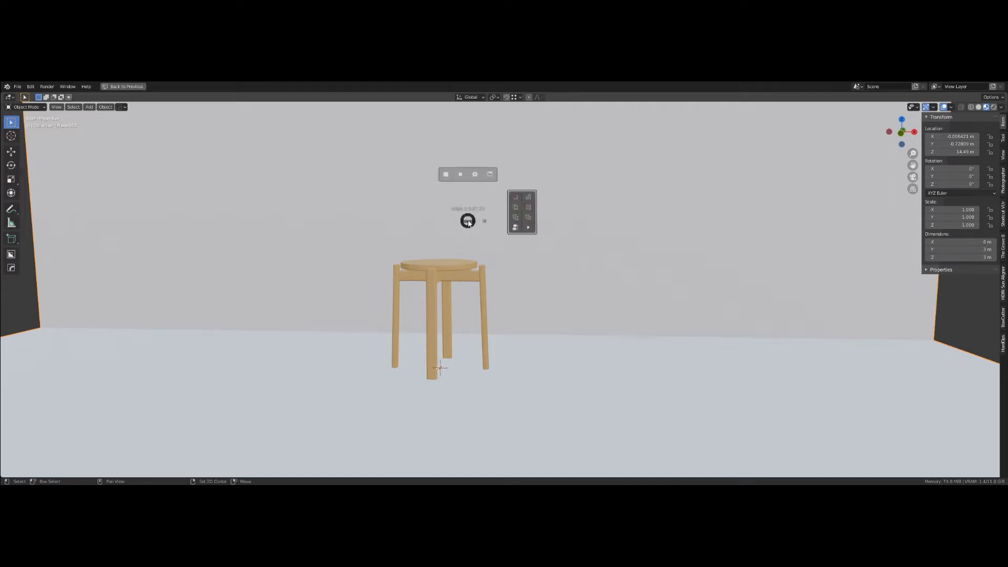
pyautogui.press('Escape')
pyautogui.press('q')
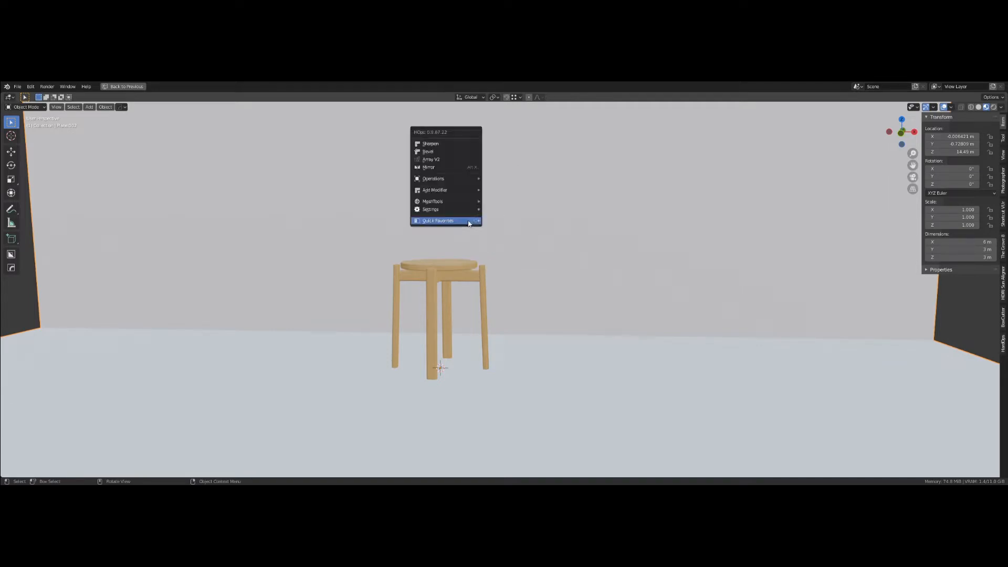
pyautogui.press('Escape')
pyautogui.press('c')
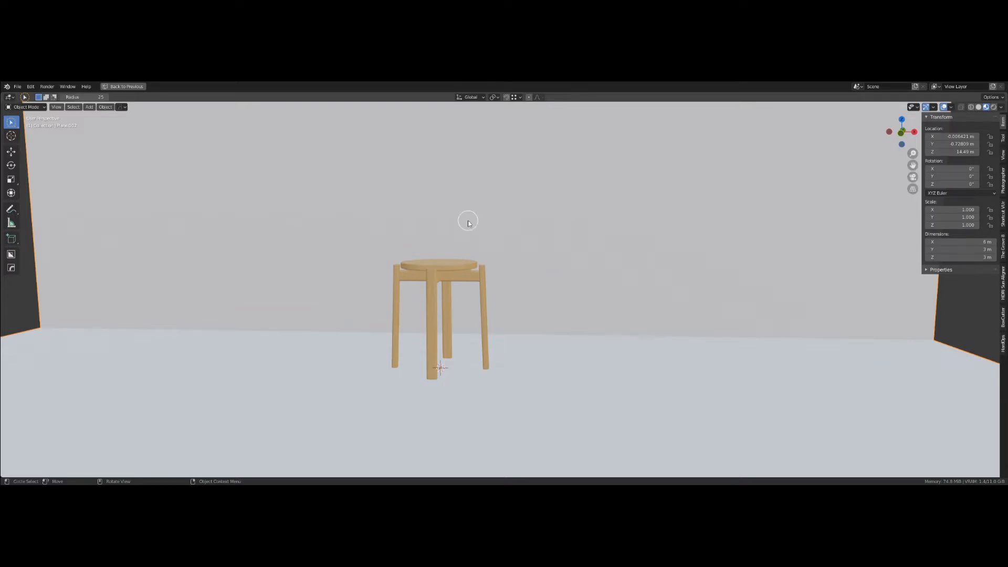
pyautogui.press('Escape')
pyautogui.hotkey('shift', 'w')
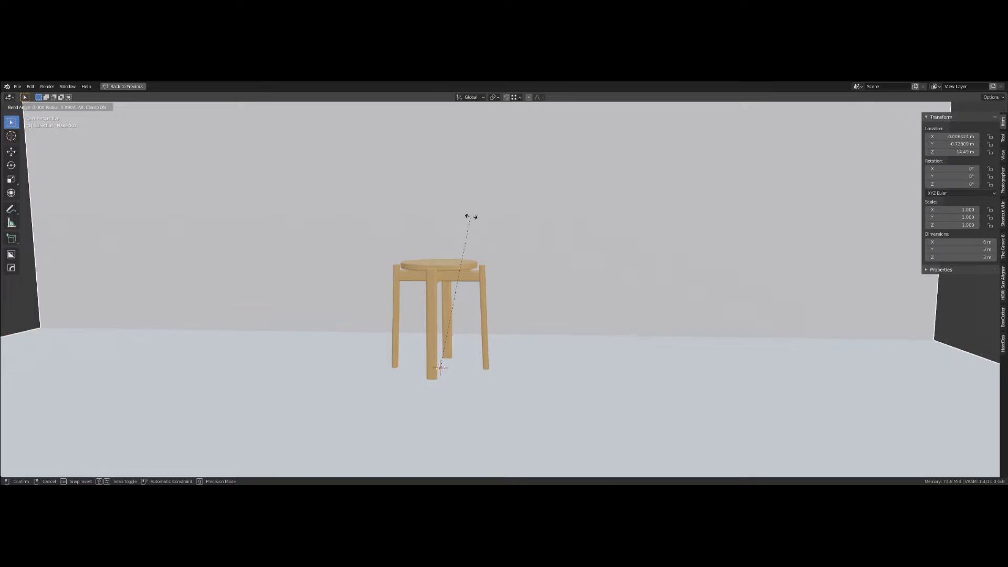
pyautogui.rightClick(595, 348)
# Step: Add a camera to the scene from the front view, facing the stool and backdrop
pyautogui.scroll(-4, 465, 349)
pyautogui.moveTo(465, 348)
pyautogui.mouseDown(button='middle')
pyautogui.moveTo(509, 307)
pyautogui.moveTo(461, 264)
pyautogui.moveTo(468, 346)
pyautogui.mouseUp(button='middle')
pyautogui.scroll(2, 502, 291)
pyautogui.press('`')
pyautogui.click(412, 247)
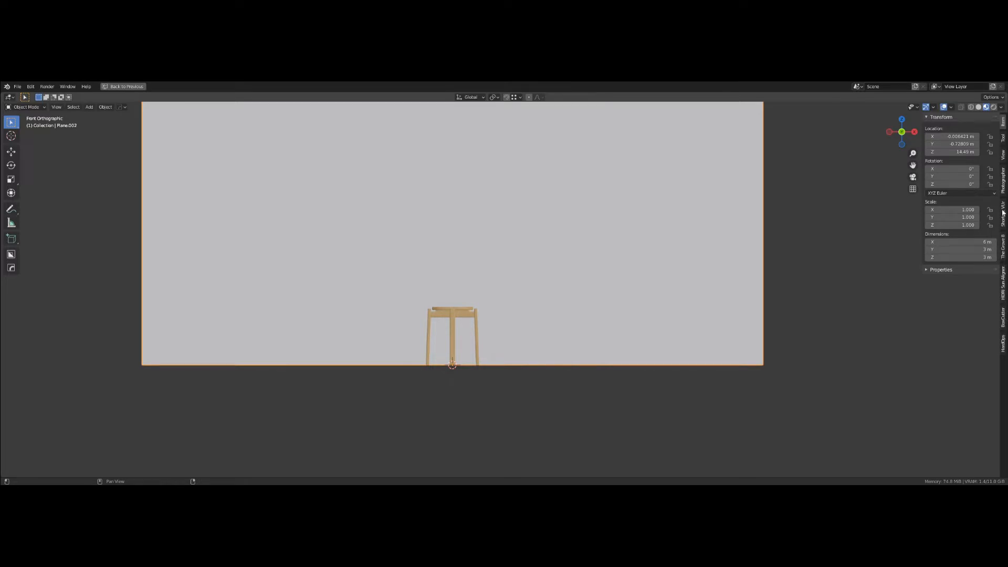
pyautogui.click(1003, 181)
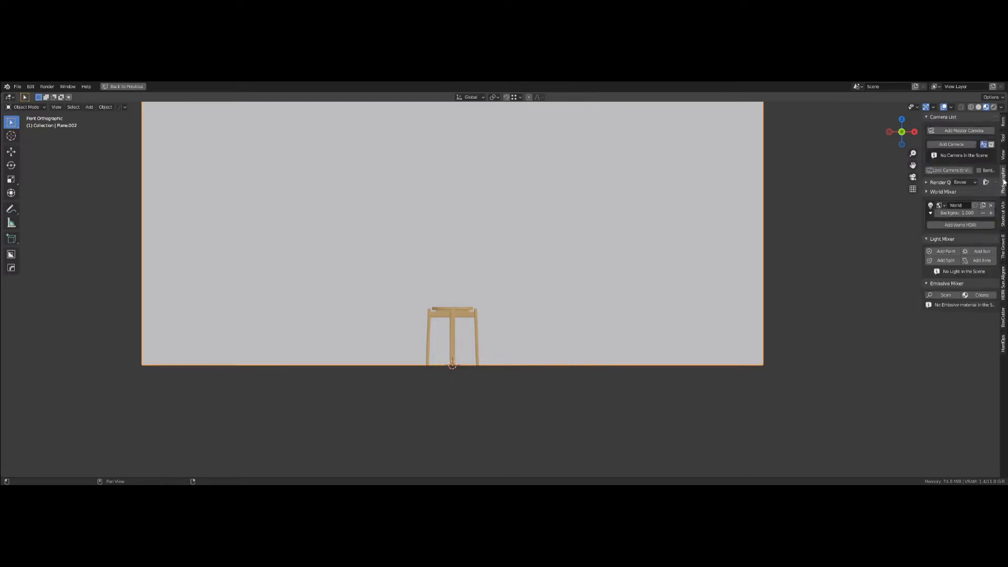
pyautogui.click(951, 144)
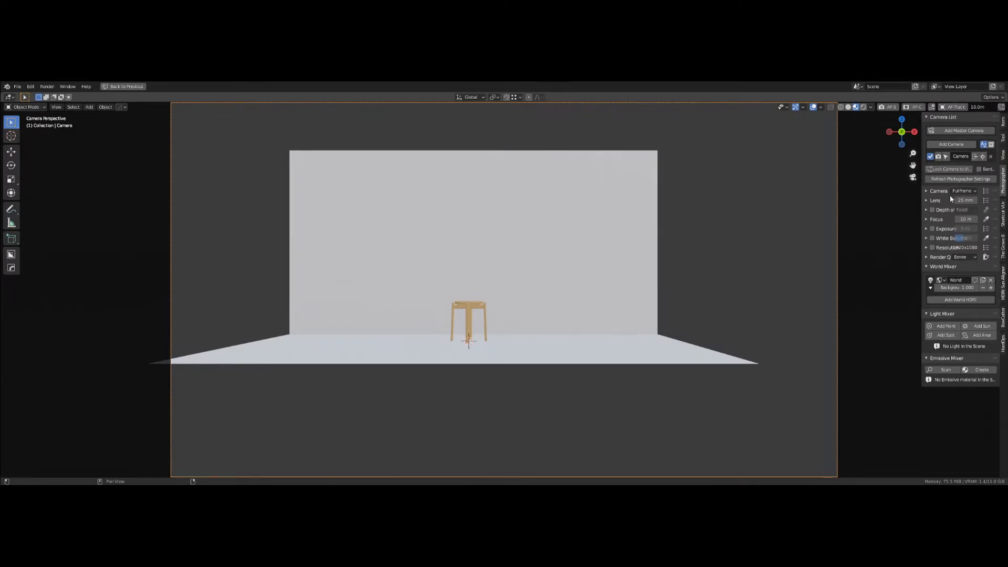
pyautogui.click(938, 171)
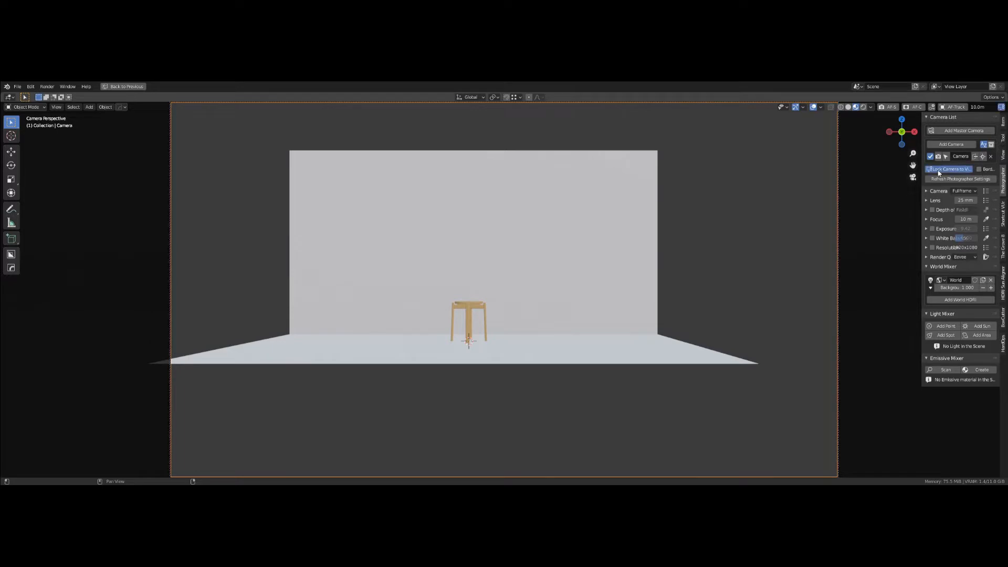
pyautogui.click(938, 170)
# Step: Restore the multi-editor layout and turn the image editor into a second 3D viewport that looks through the camera
pyautogui.scroll(-3, 527, 301)
pyautogui.moveTo(527, 301); pyautogui.dragTo(501, 284, button='middle')
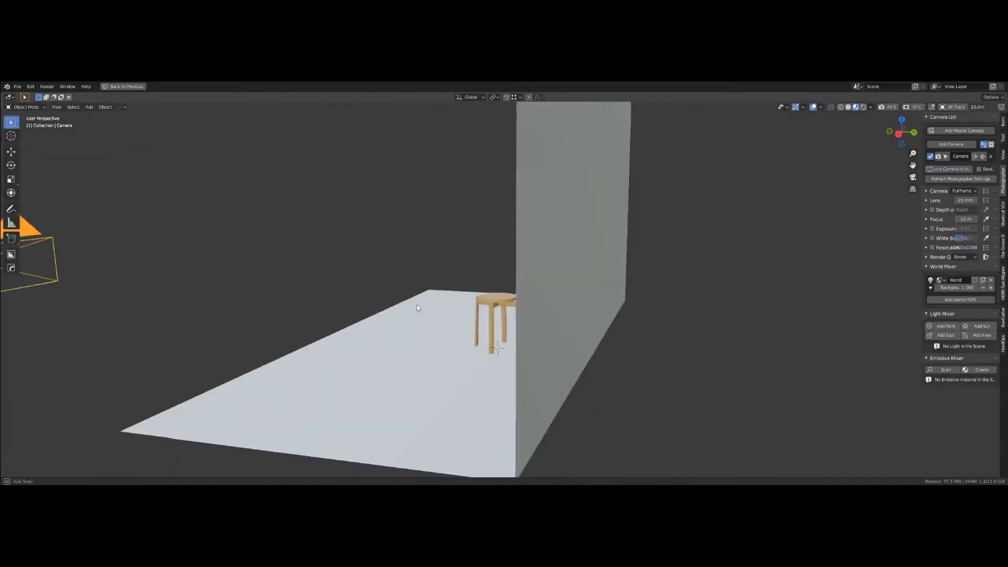
pyautogui.scroll(-3, 476, 291)
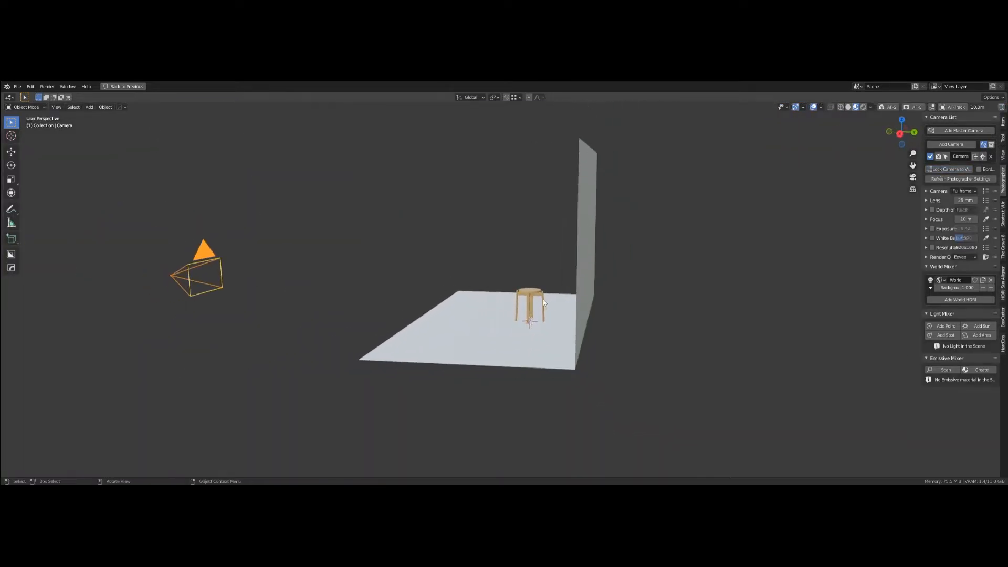
pyautogui.hotkey('ctrl', 'space')
pyautogui.click(9, 97)
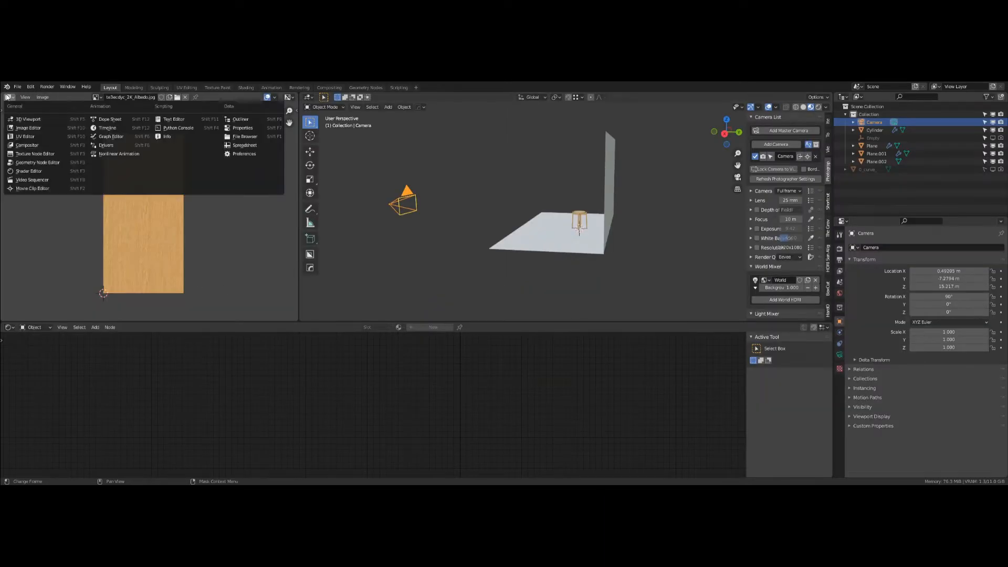
pyautogui.click(29, 121)
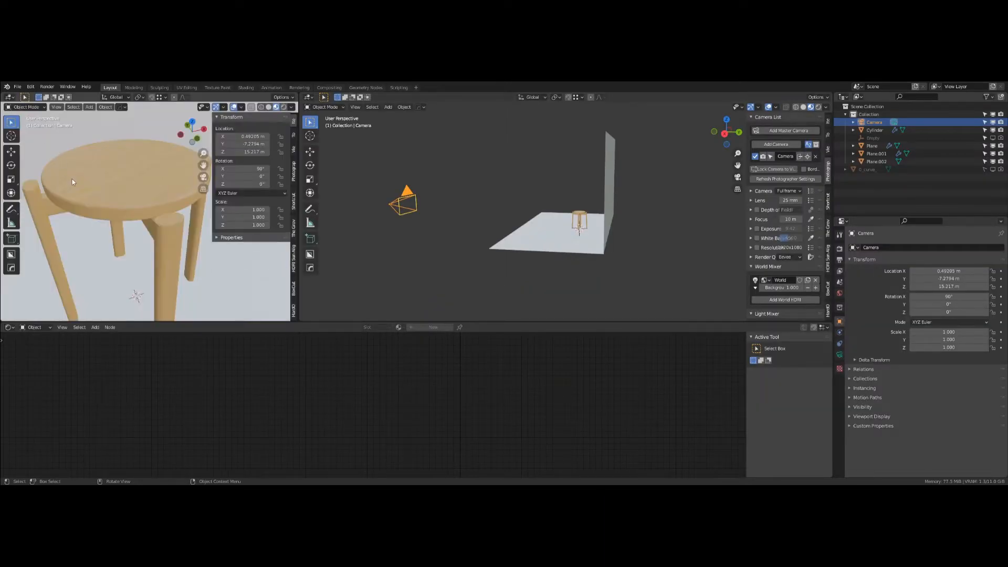
pyautogui.press('KP_0')
pyautogui.press('Home')
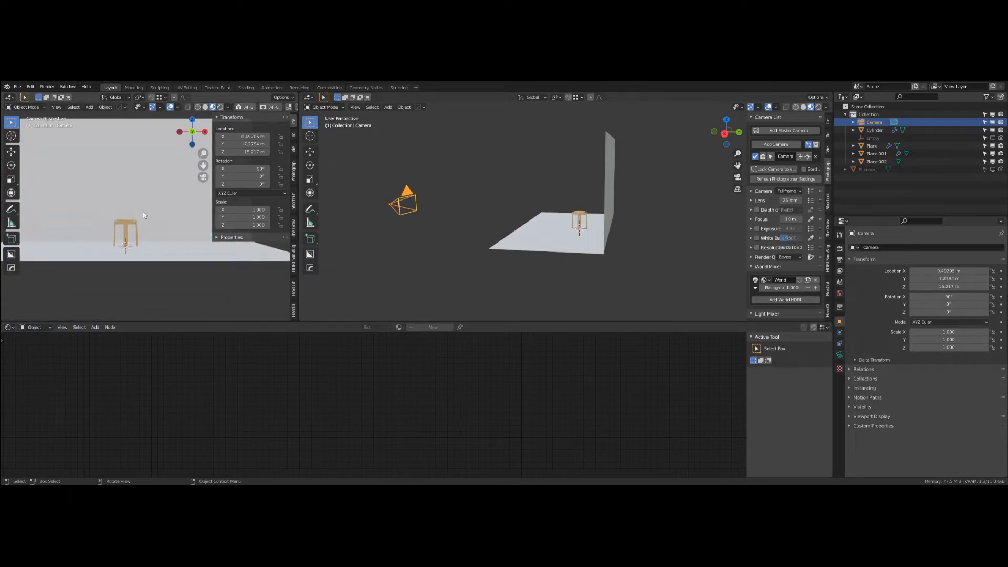
# Step: Hide the sidebar, gizmos and overlays in the camera viewport and center the stool in it
pyautogui.press('n')
pyautogui.press('Home')
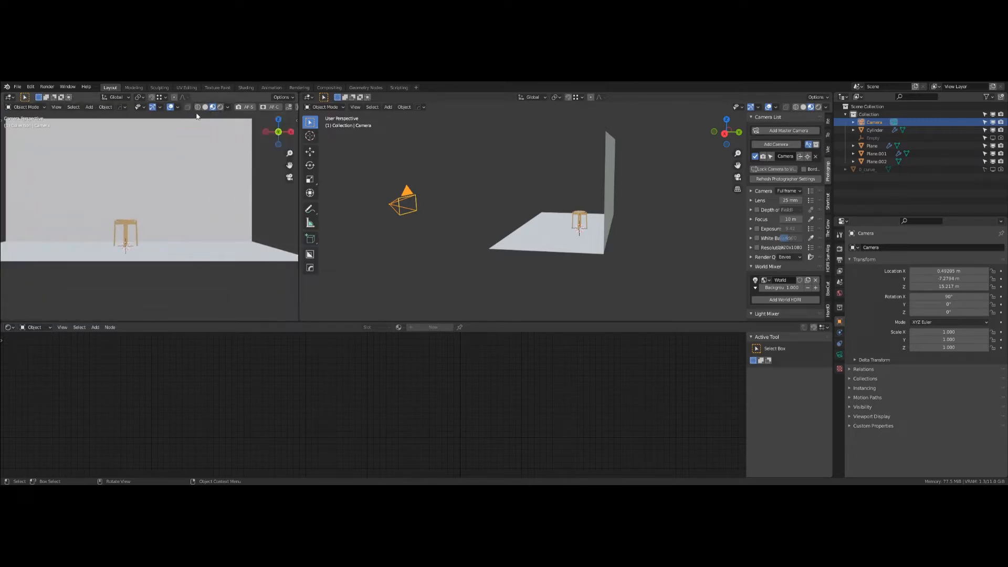
pyautogui.click(152, 107)
pyautogui.click(174, 107)
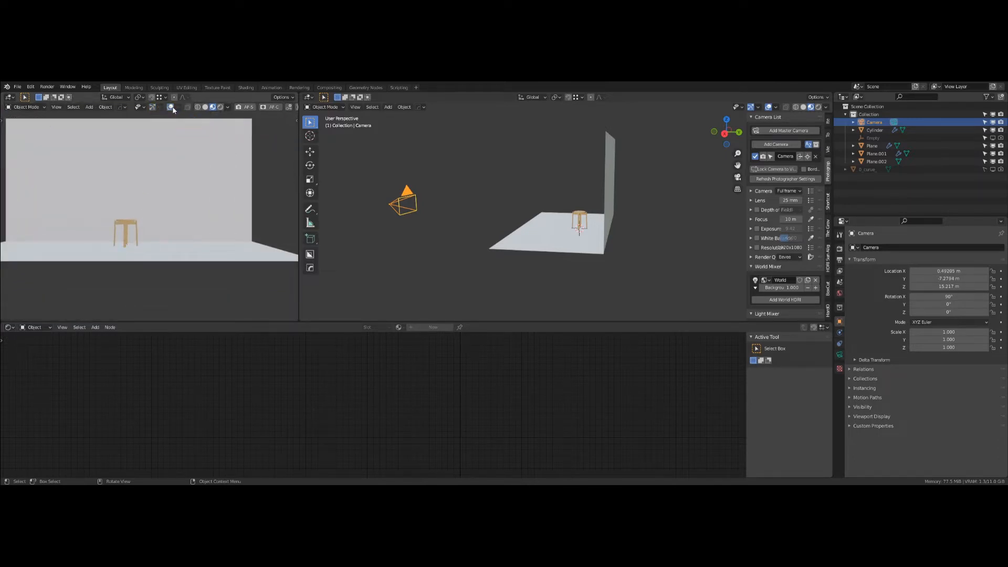
pyautogui.keyDown('shift'); pyautogui.moveTo(206, 235); pyautogui.dragTo(233, 241, button='middle'); pyautogui.keyUp('shift')
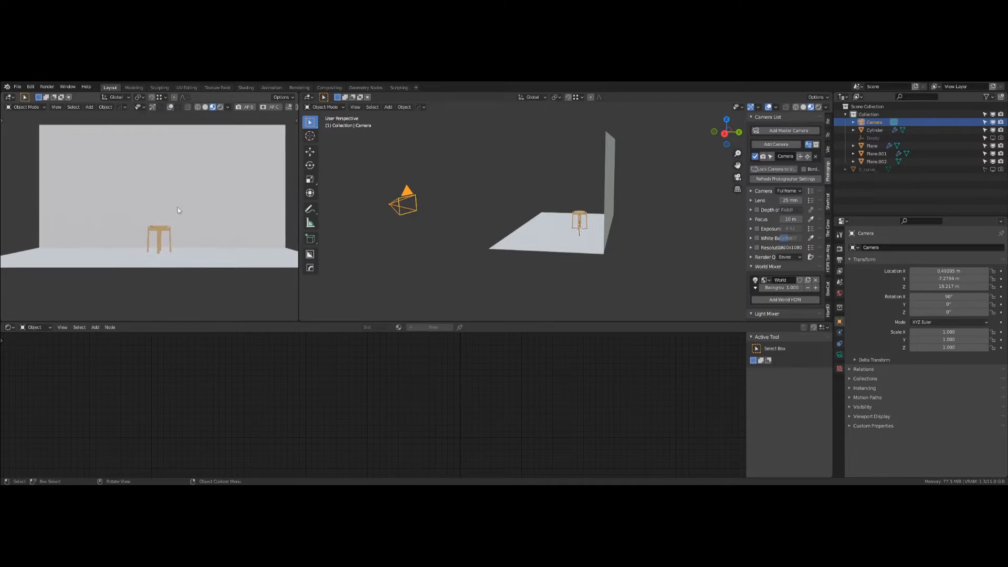
# Step: Try a 35 mm lens on the camera, then return the lens to 25 mm
pyautogui.scroll(-4, 162, 209)
pyautogui.keyDown('shift'); pyautogui.moveTo(161, 210); pyautogui.dragTo(148, 210, button='middle'); pyautogui.keyUp('shift')
pyautogui.scroll(3, 148, 204)
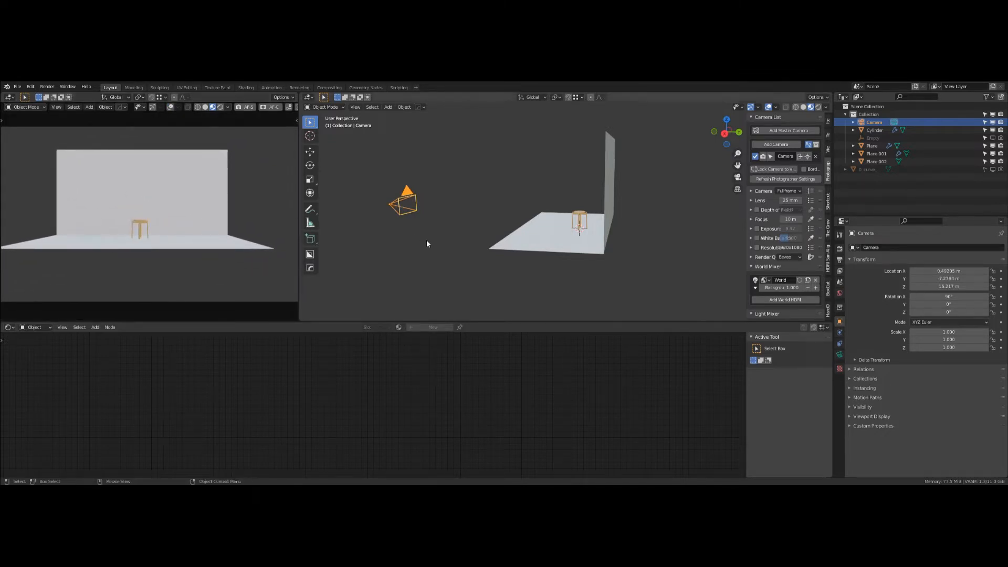
pyautogui.moveTo(426, 243); pyautogui.dragTo(512, 239, button='middle')
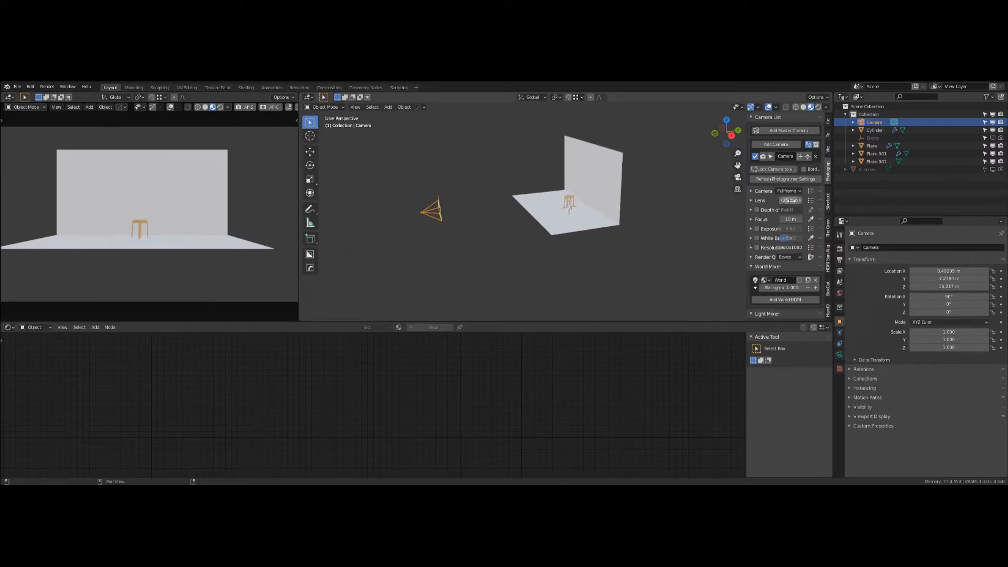
pyautogui.click(790, 200)
pyautogui.write('35')
pyautogui.press('Return')
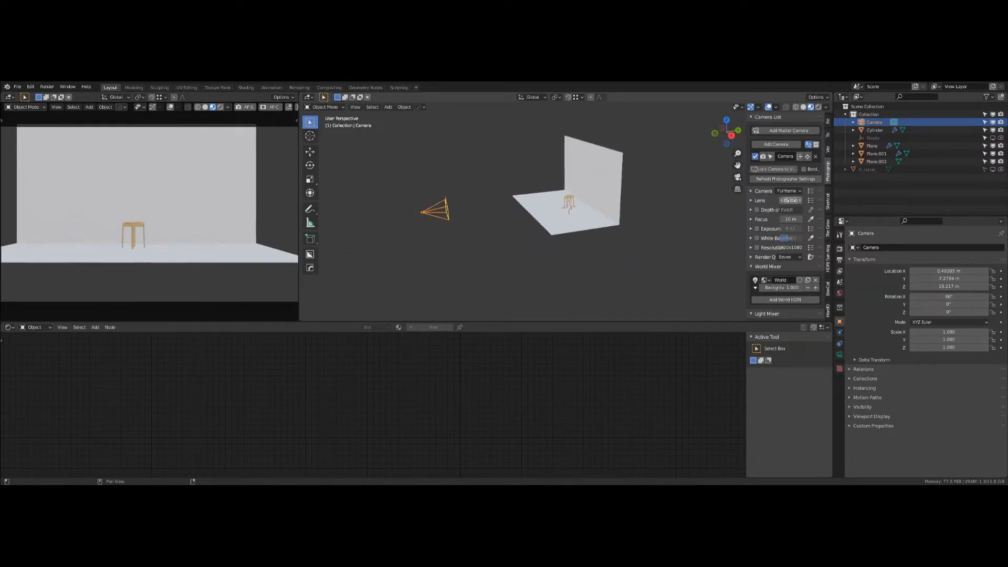
pyautogui.click(790, 200)
pyautogui.write('25')
pyautogui.press('Return')
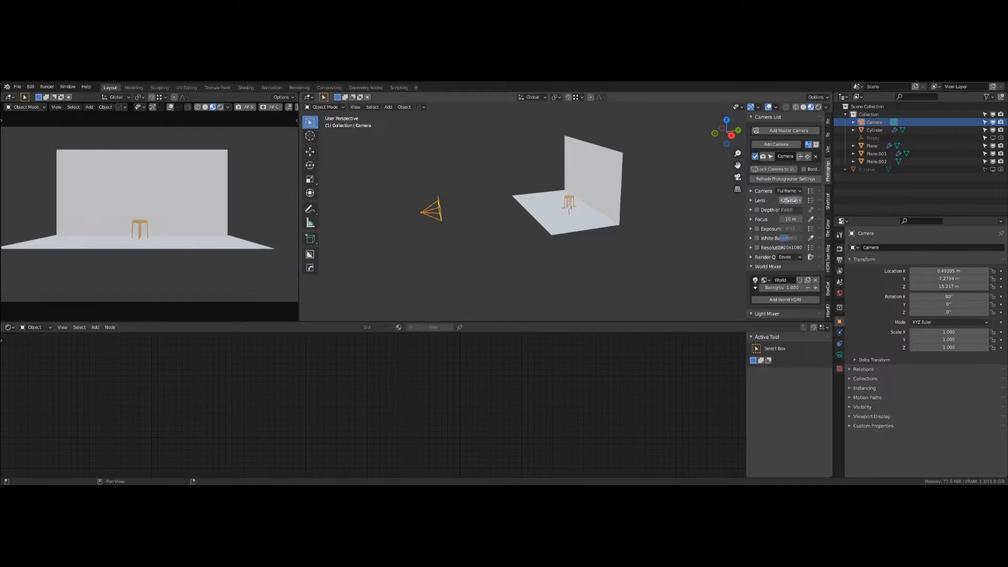
# Step: Set the camera's lens to 36 mm and move the camera about 3.19 m along Y toward the stool
pyautogui.click(790, 200)
pyautogui.write('35')
pyautogui.press('Return')
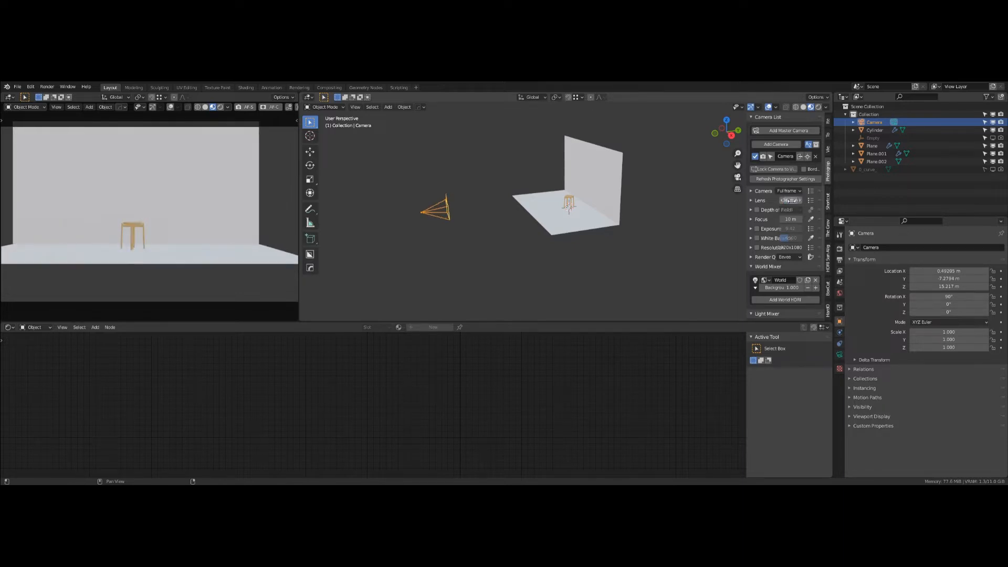
pyautogui.press('g')
pyautogui.press('y')
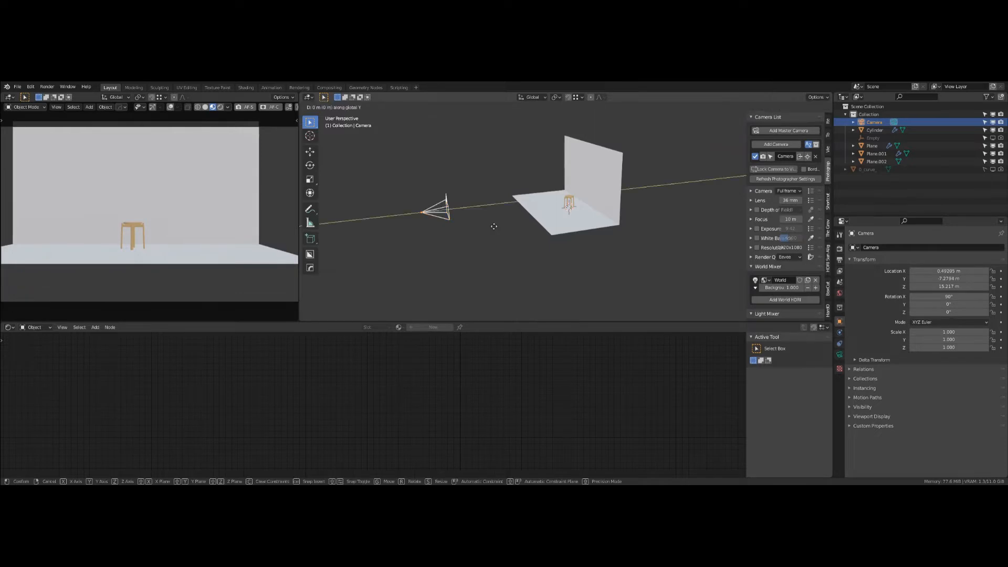
pyautogui.click(574, 219)
pyautogui.press('g')
pyautogui.press('z')
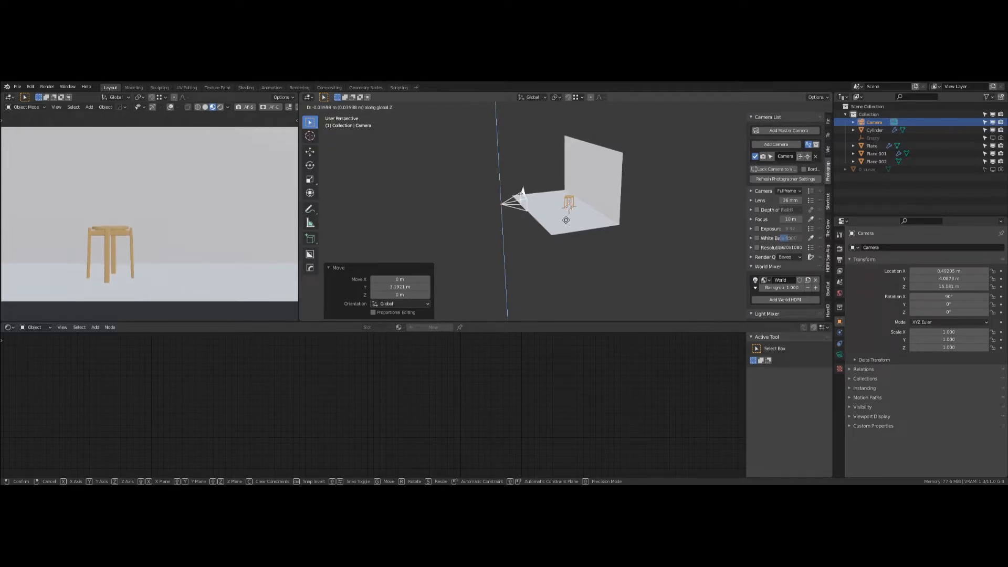
pyautogui.rightClick(566, 219)
# Step: Tilt the camera down about 4.83° around the global X axis to frame more of the floor
pyautogui.press('r')
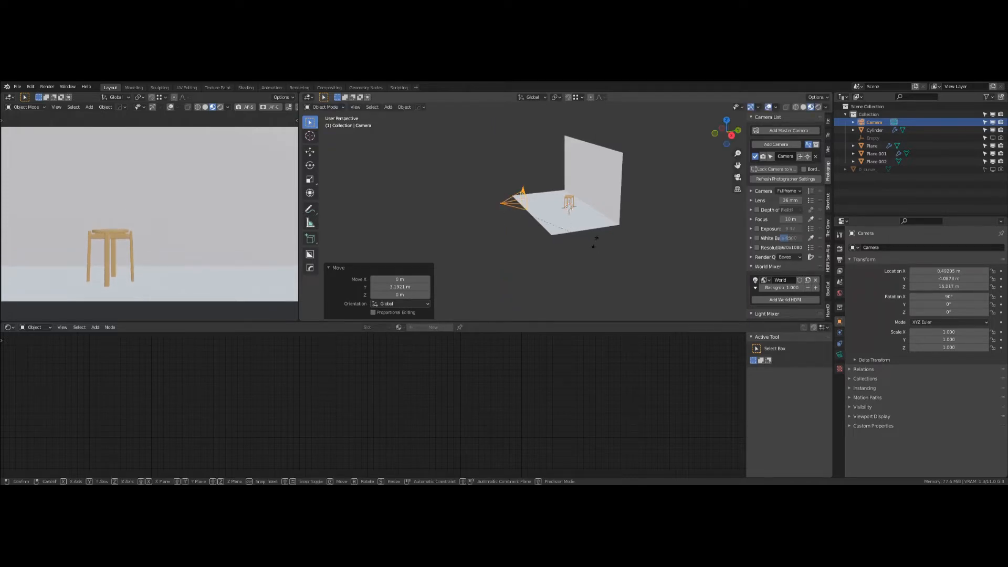
pyautogui.press('x')
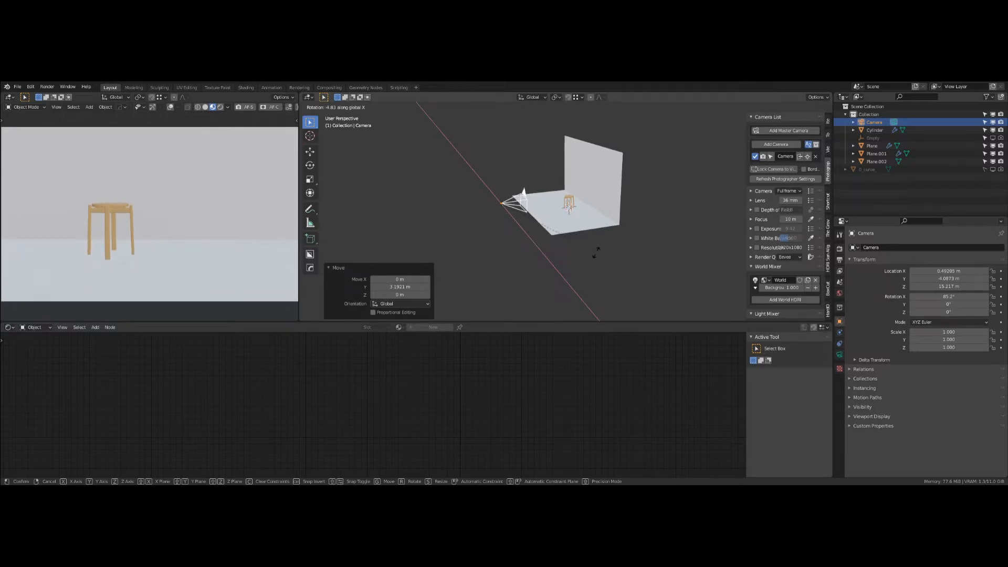
pyautogui.click(596, 253)
pyautogui.scroll(8, 567, 246)
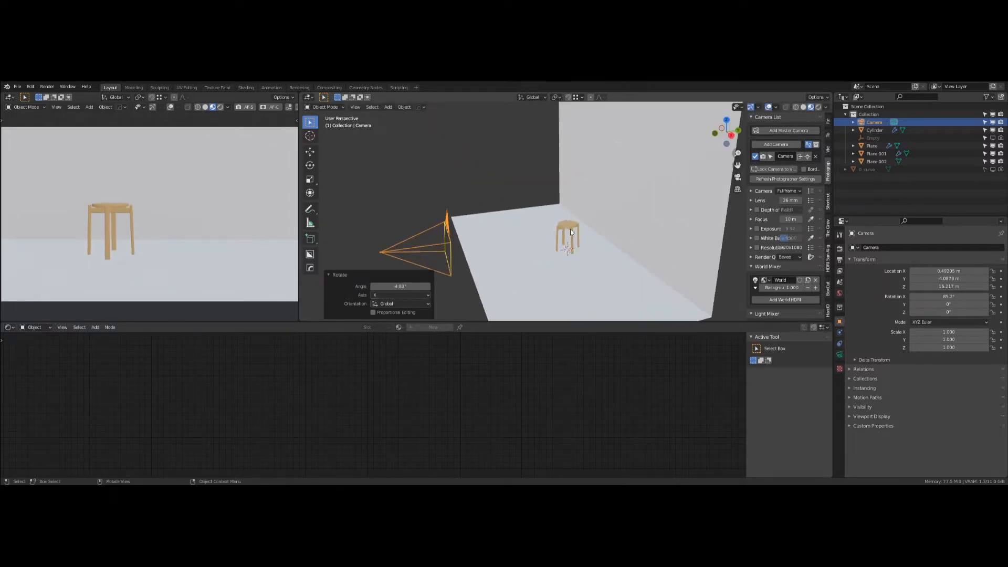
pyautogui.keyDown('shift'); pyautogui.moveTo(569, 257); pyautogui.dragTo(574, 229, button='middle'); pyautogui.keyUp('shift')
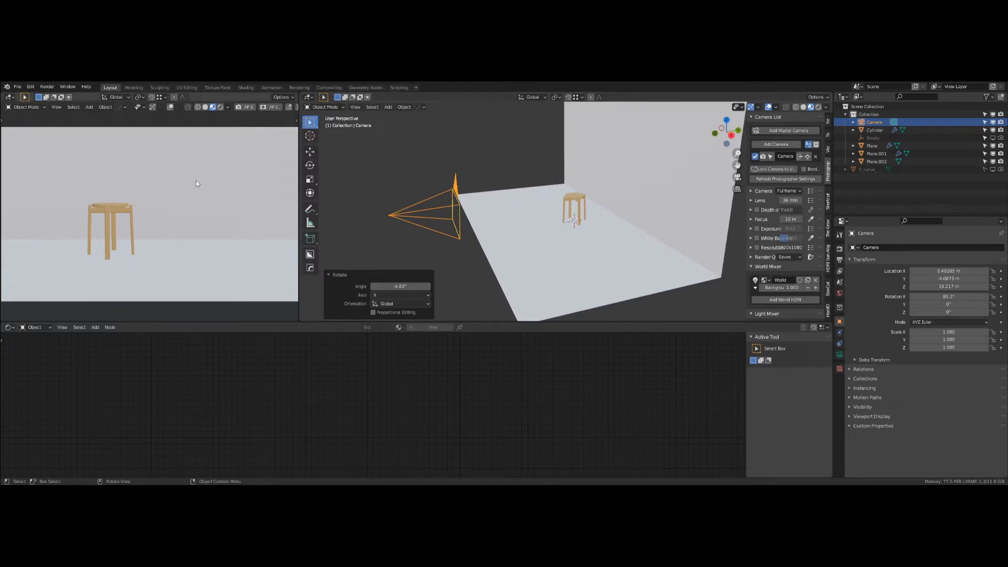
# Step: Show the camera viewport in rendered shading and set the render engine to Cycles with the Experimental feature set and GPU Compute
pyautogui.moveTo(243, 107); pyautogui.dragTo(163, 107, button='middle')
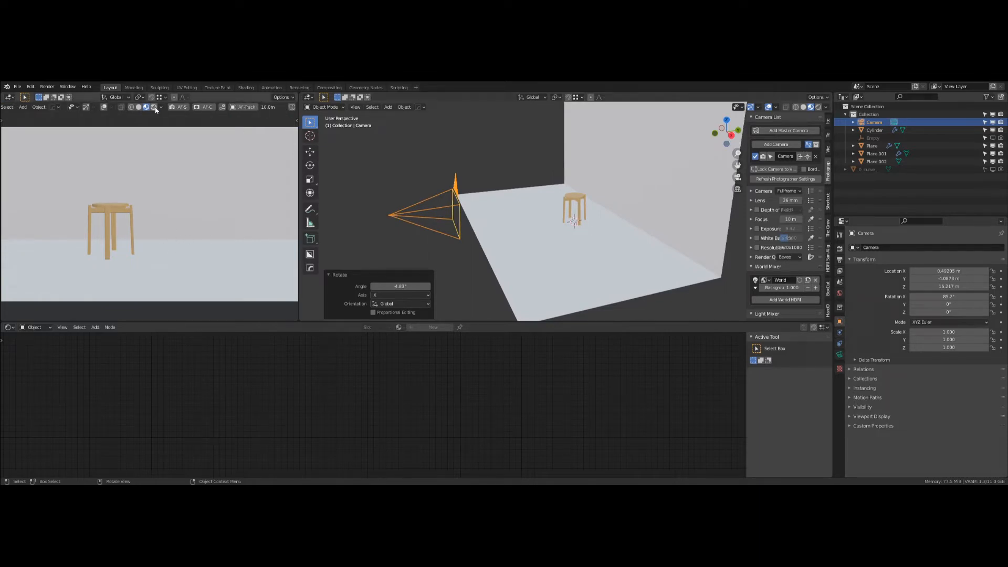
pyautogui.click(154, 107)
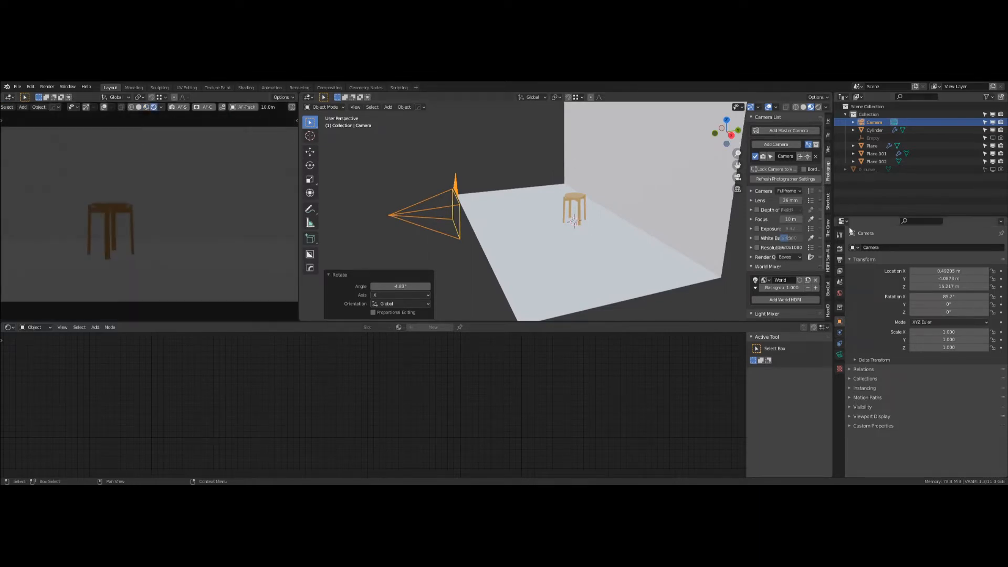
pyautogui.click(840, 249)
pyautogui.click(956, 247)
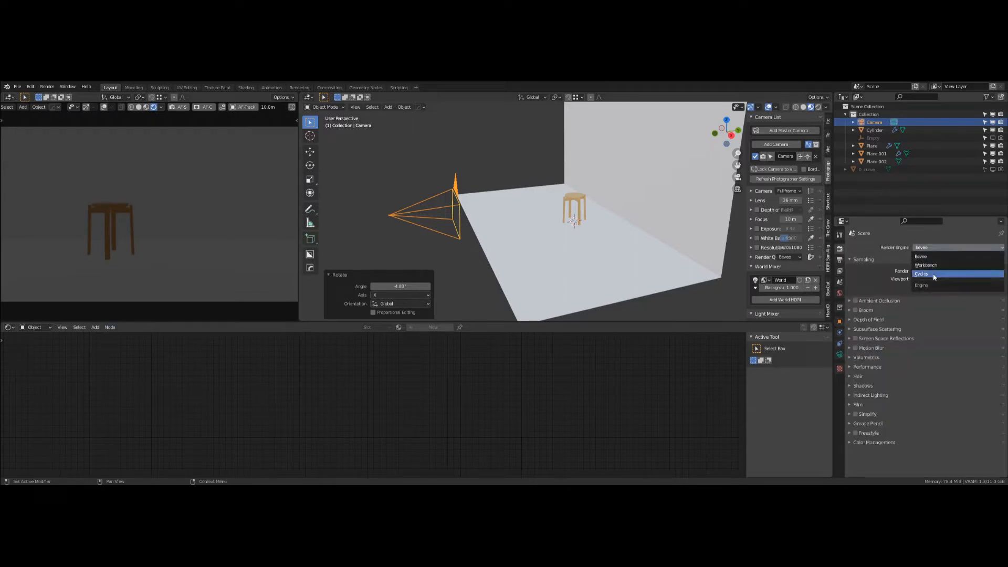
pyautogui.click(933, 271)
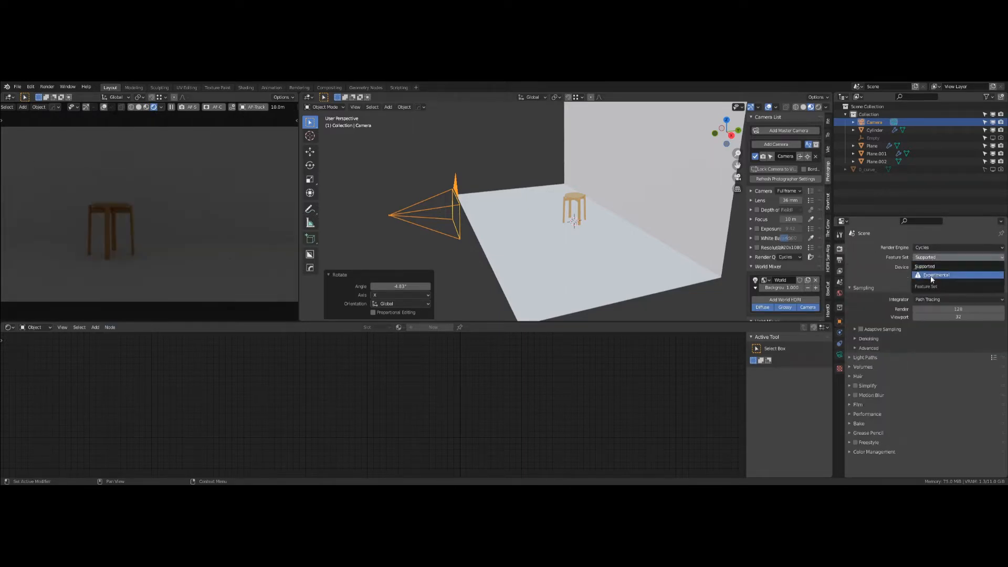
pyautogui.click(933, 267)
pyautogui.scroll(-1, 932, 288)
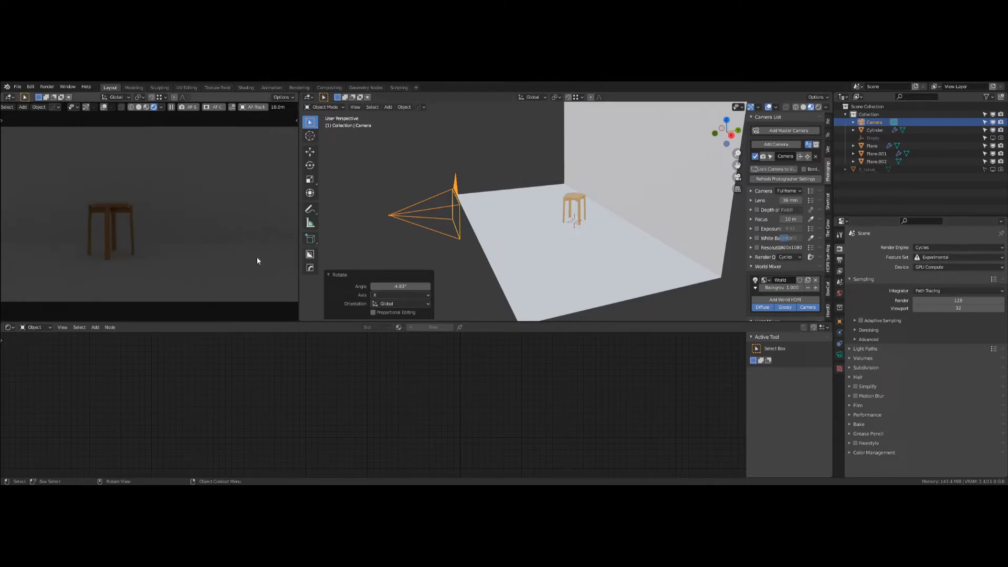
# Step: Try a much brighter world background color, then set its brightness value back to 0.051
pyautogui.click(839, 293)
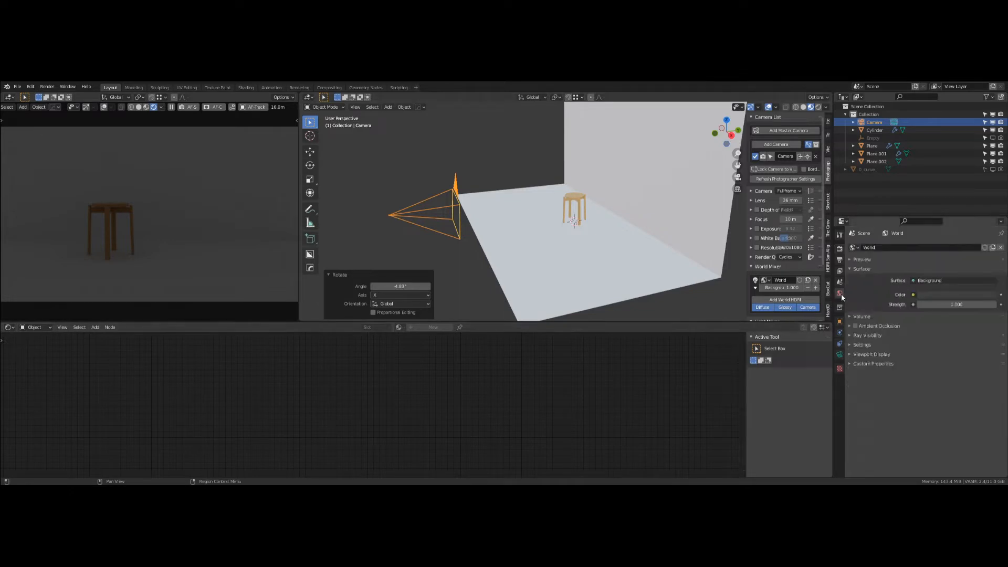
pyautogui.click(956, 295)
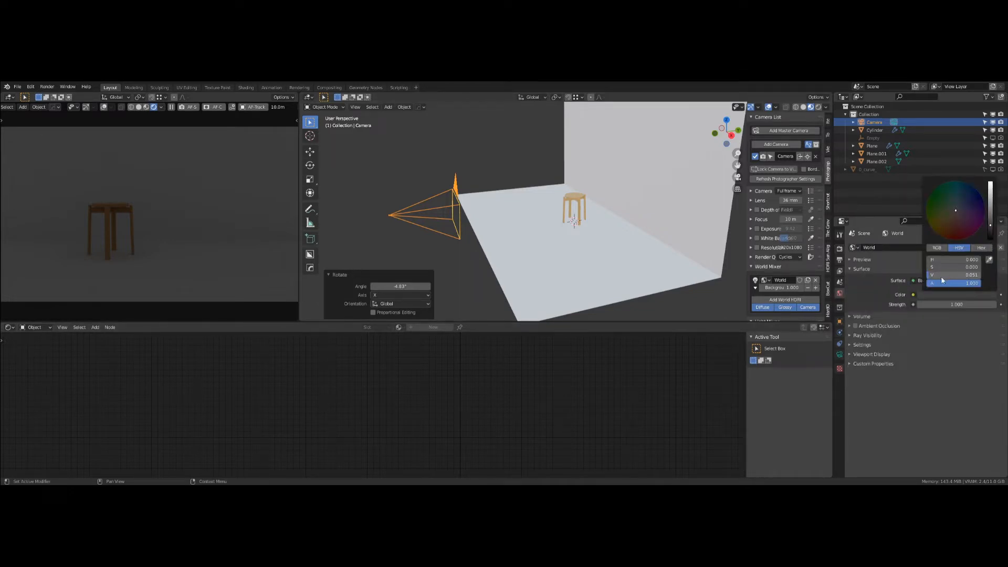
pyautogui.moveTo(989, 225); pyautogui.dragTo(989, 192)
pyautogui.click(961, 275)
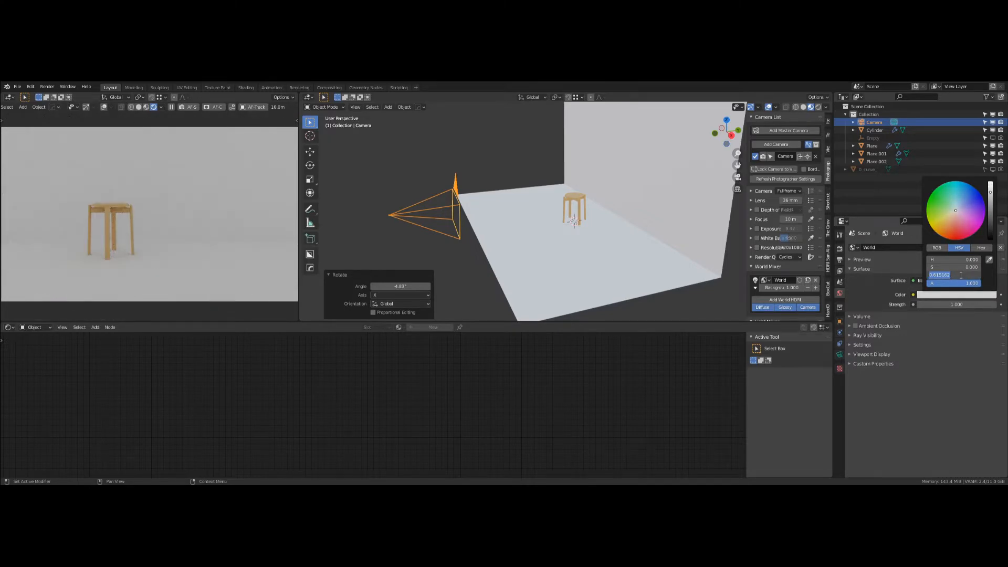
pyautogui.press('BackSpace')
pyautogui.write('.051')
pyautogui.press('Return')
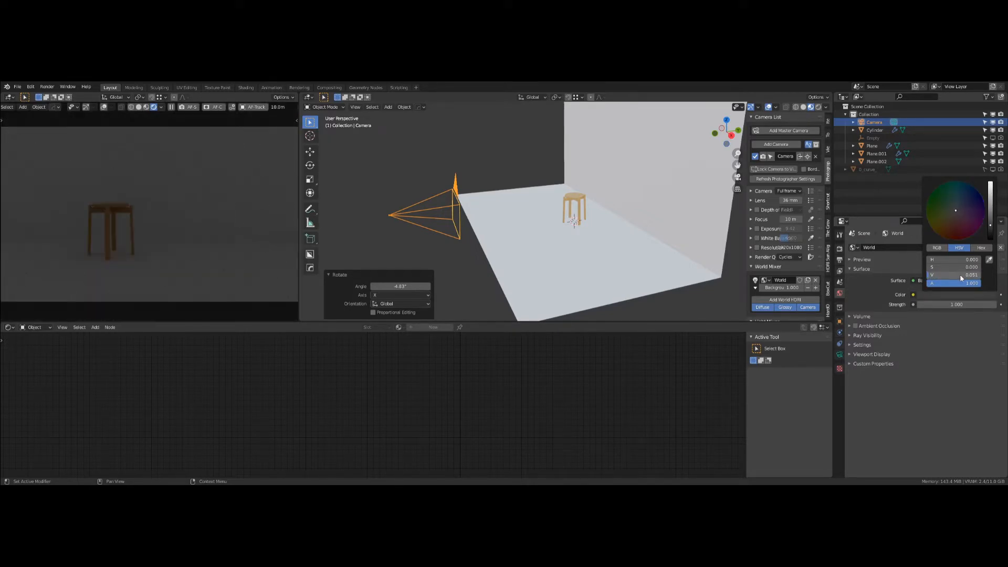
# Step: From the top view, move the camera about 0.11 m along the X axis
pyautogui.moveTo(539, 314); pyautogui.dragTo(552, 214, button='middle')
pyautogui.press('`')
pyautogui.click(576, 205)
pyautogui.scroll(-5, 549, 216)
pyautogui.press('g')
pyautogui.press('x')
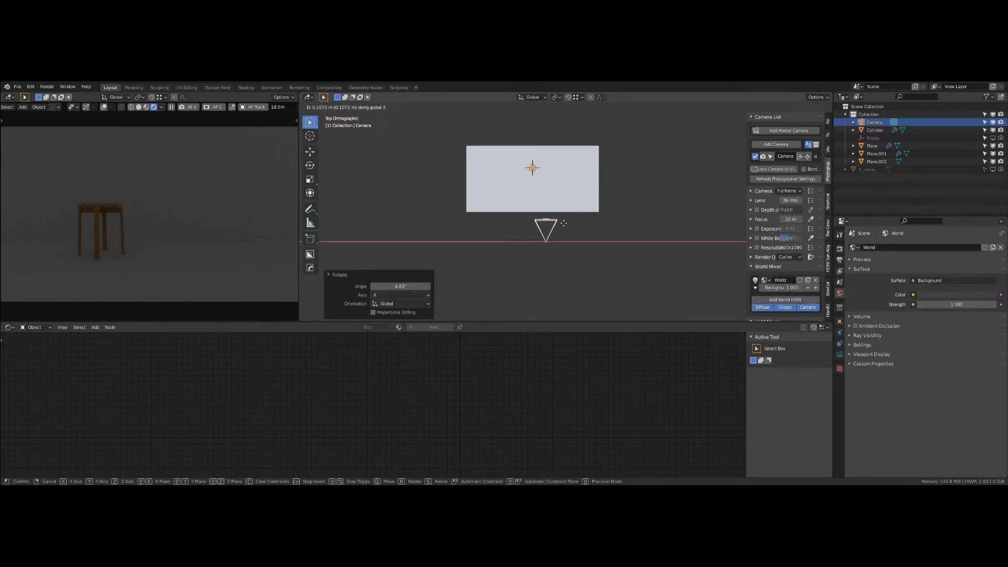
pyautogui.click(563, 223)
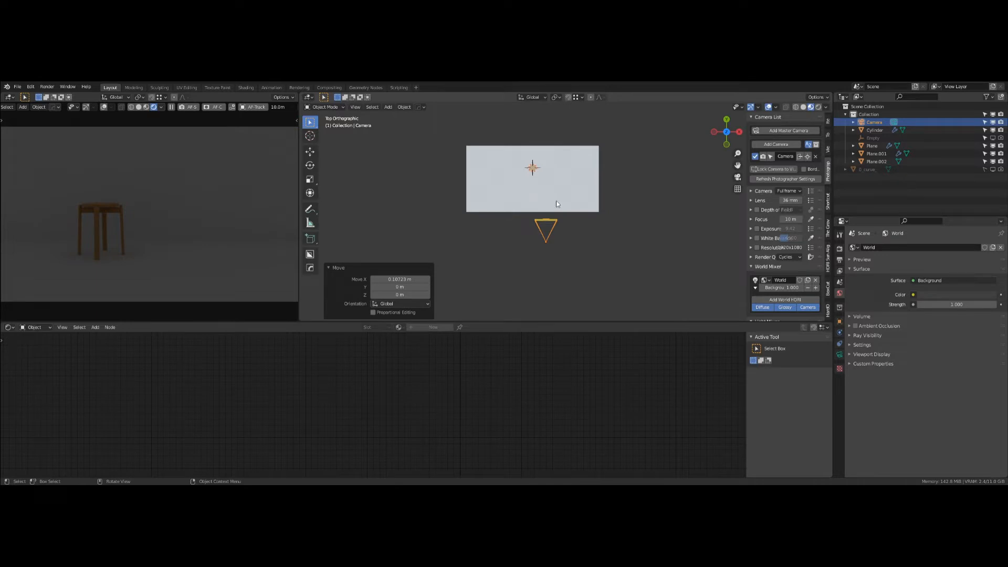
# Step: Rotate the camera about the global X axis by about 2.4° to tilt it further down
pyautogui.press('r')
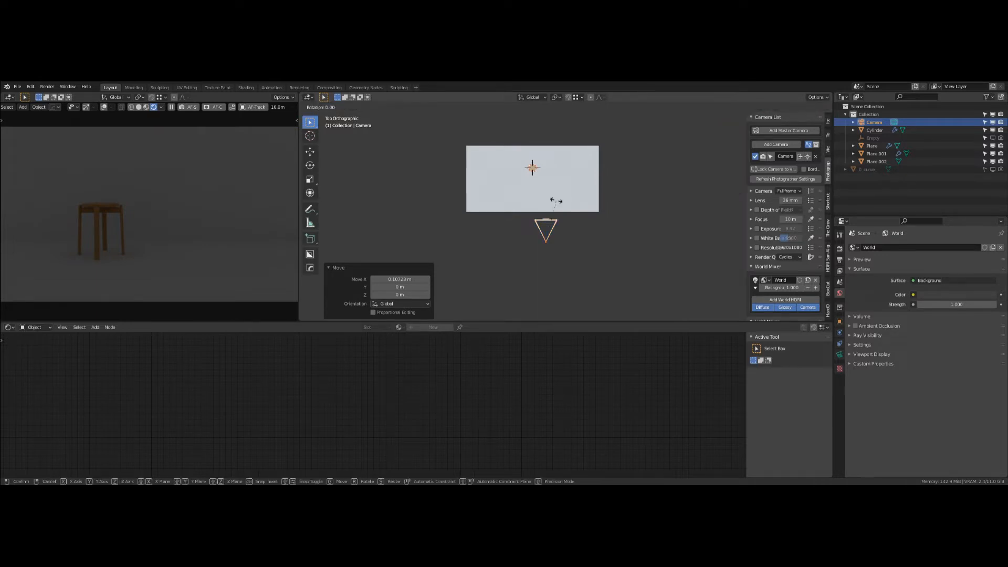
pyautogui.press('x')
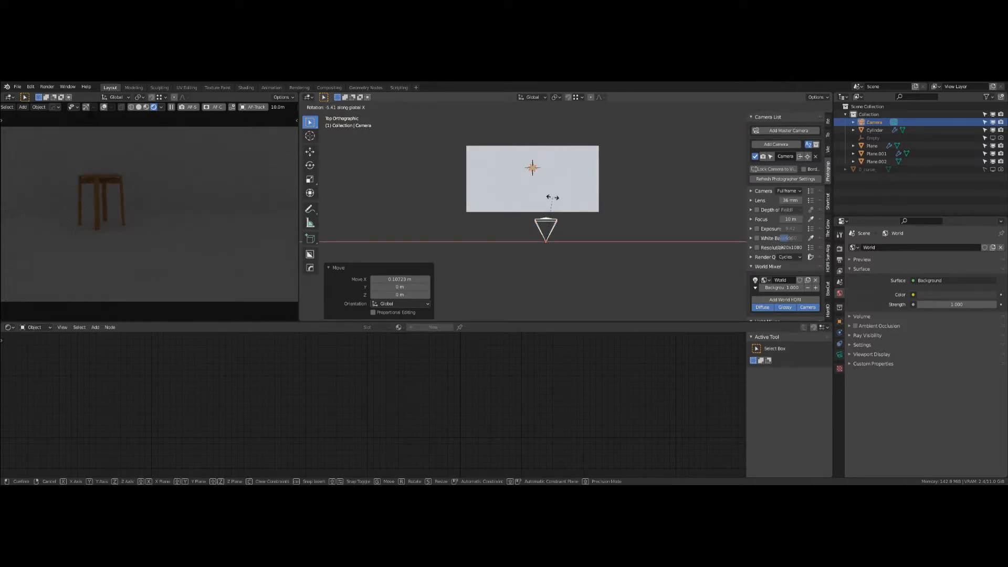
pyautogui.click(553, 241)
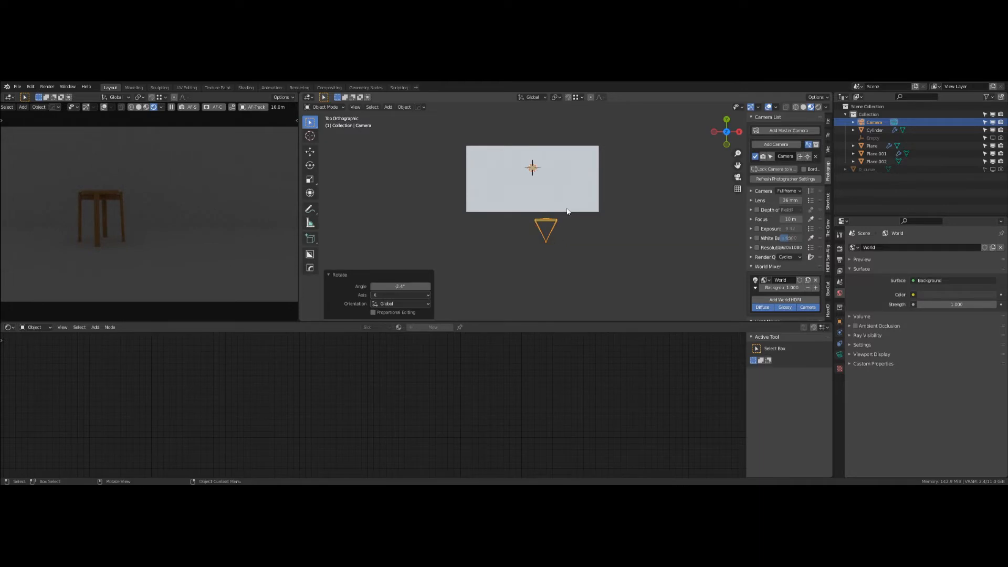
# Step: Add an area light at the stool's location
pyautogui.scroll(3, 563, 288)
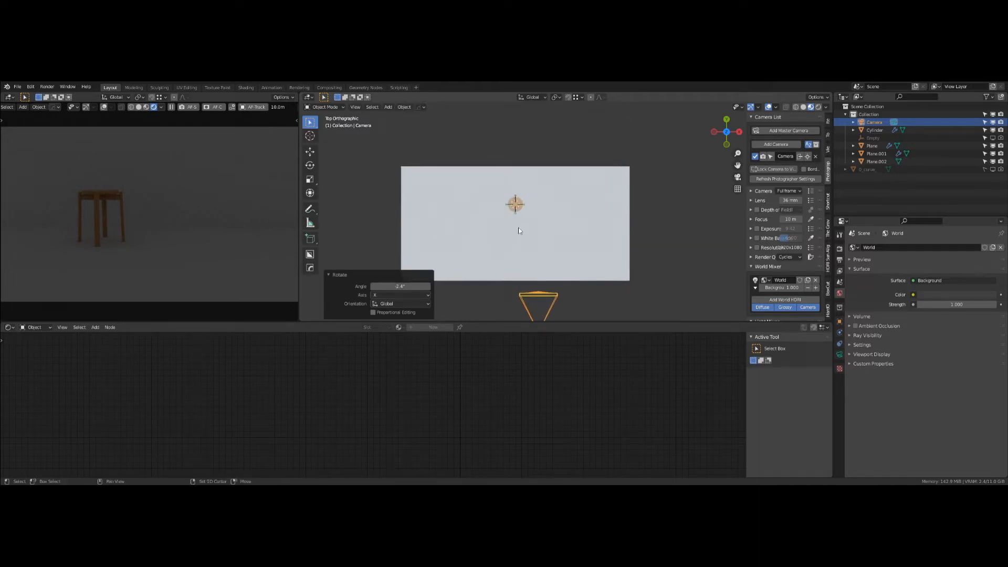
pyautogui.hotkey('shift', 'a')
pyautogui.moveTo(519, 229)
pyautogui.hotkey('shift', 'a')
pyautogui.moveTo(542, 264)
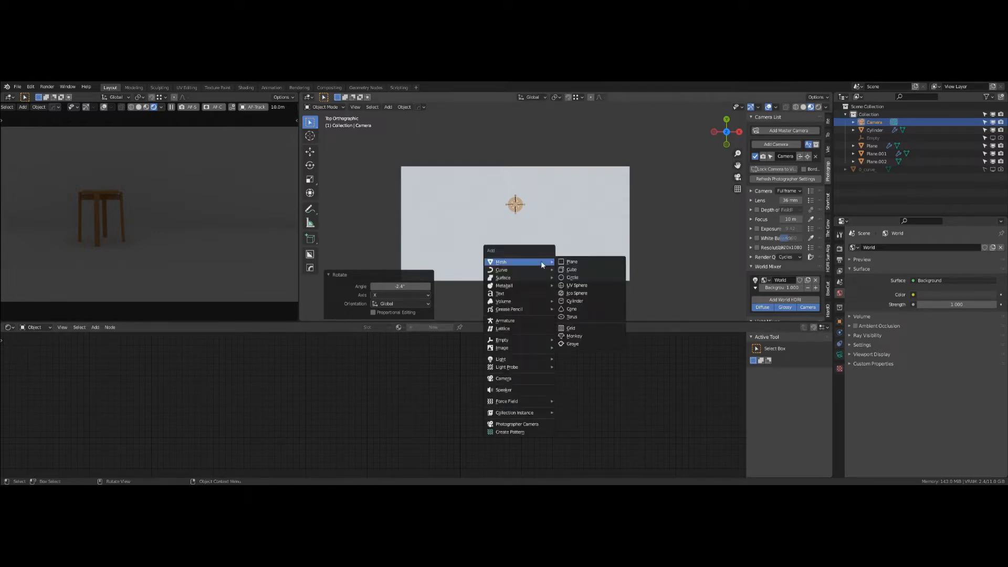
pyautogui.moveTo(525, 362)
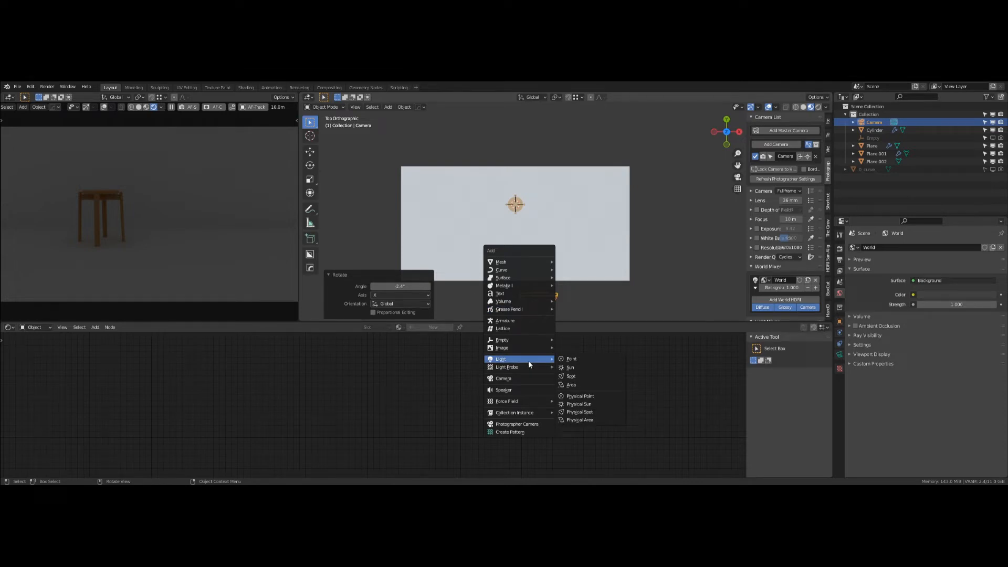
pyautogui.click(585, 387)
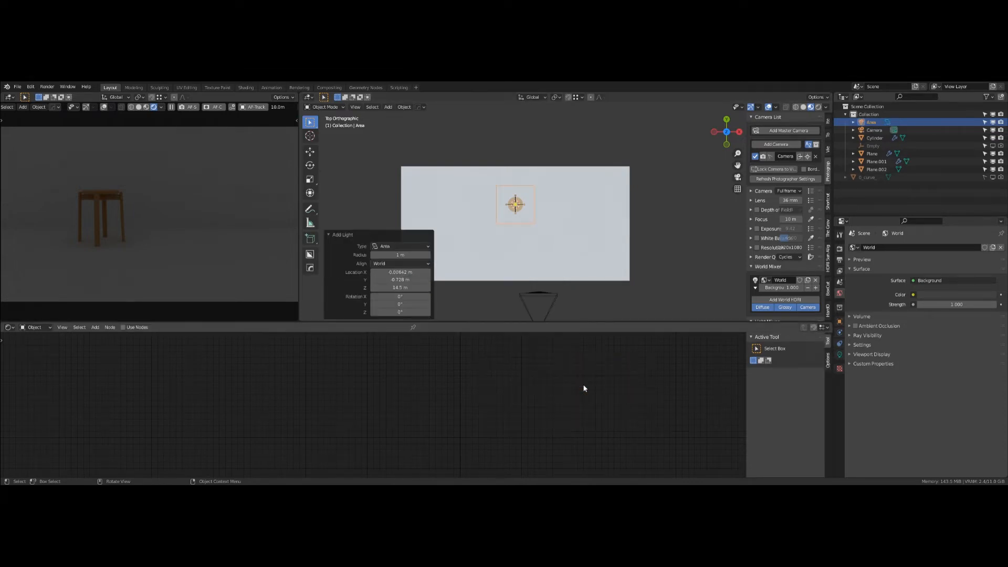
# Step: Raise the area light about 1.49 m along Z so it hangs above the stool
pyautogui.moveTo(579, 239); pyautogui.dragTo(584, 195, button='middle')
pyautogui.press('g')
pyautogui.press('z')
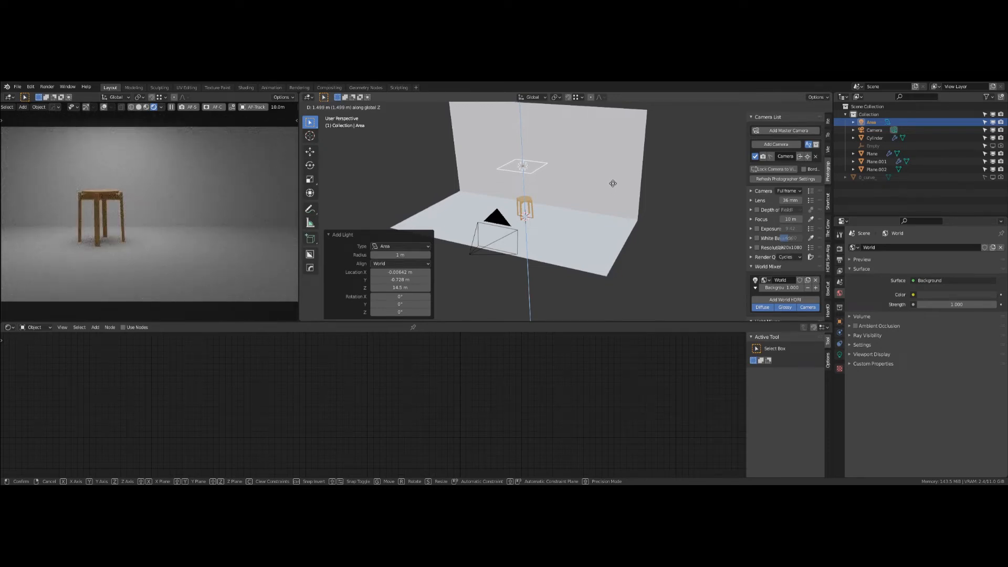
pyautogui.click(613, 183)
# Step: Add a plain axes empty at the 3D cursor at the base of the stool
pyautogui.press('`')
pyautogui.click(610, 148)
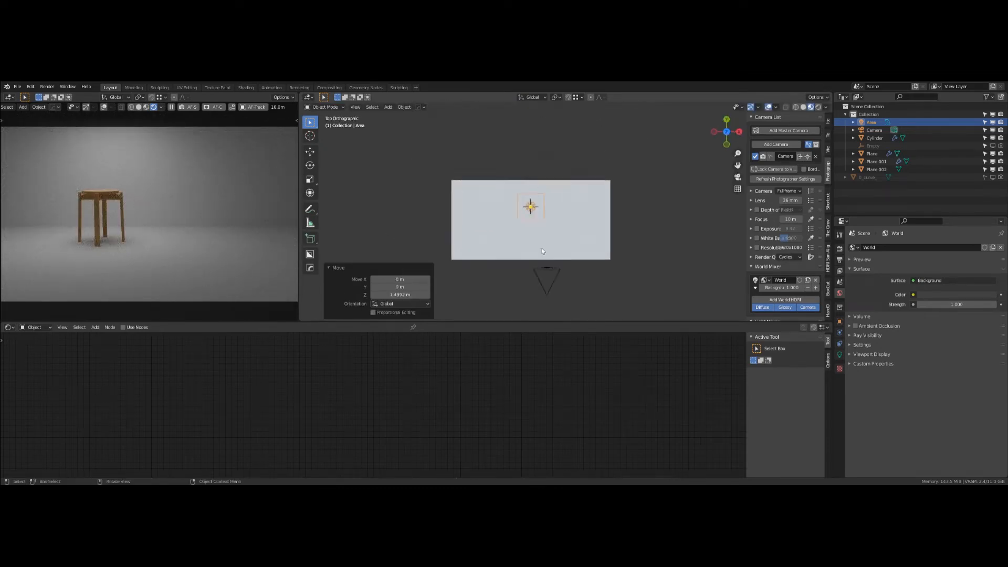
pyautogui.moveTo(542, 179); pyautogui.dragTo(639, 261, button='middle')
pyautogui.scroll(5, 560, 237)
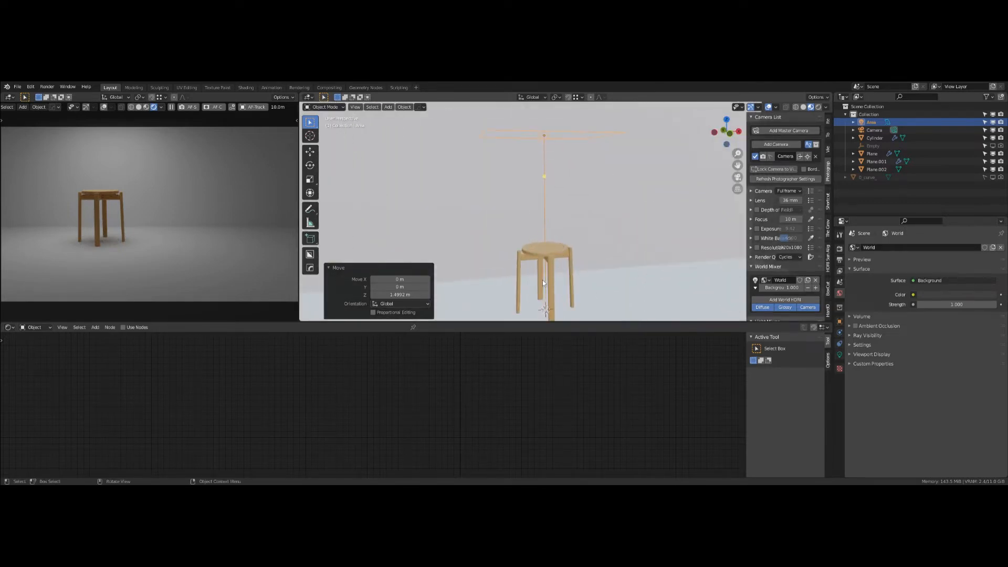
pyautogui.keyDown('shift'); pyautogui.moveTo(575, 241); pyautogui.dragTo(578, 217, button='middle'); pyautogui.keyUp('shift')
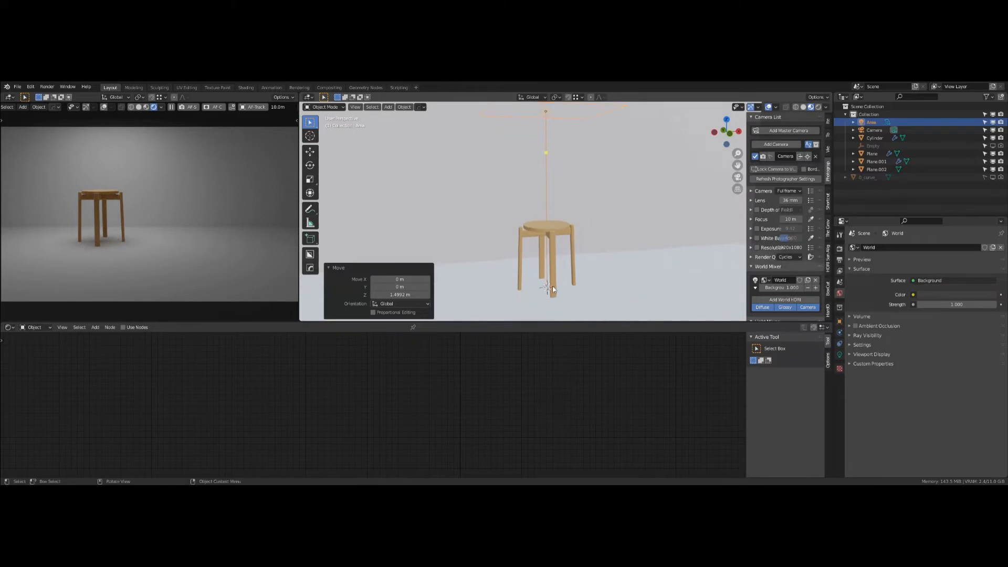
pyautogui.hotkey('shift', 'a')
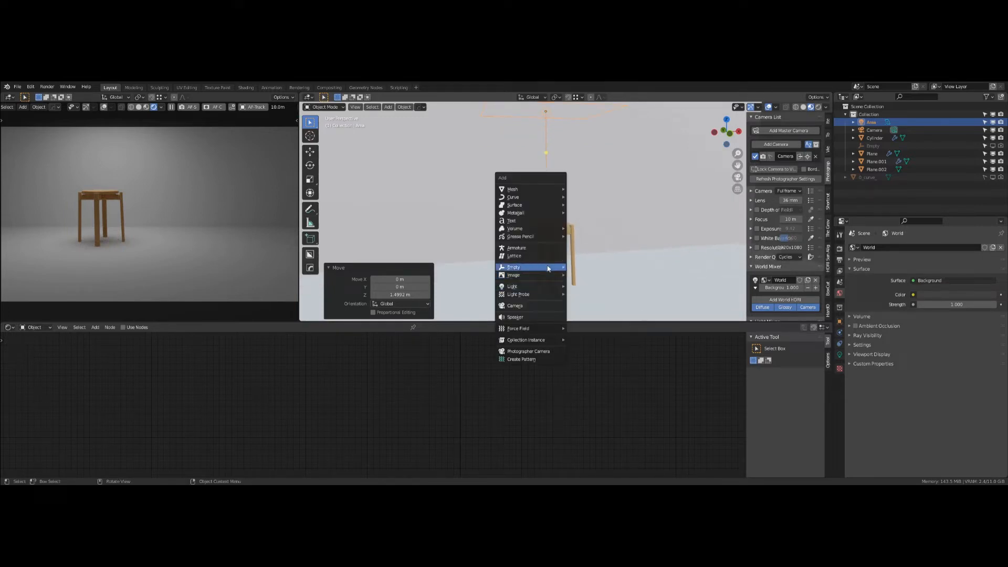
pyautogui.click(609, 266)
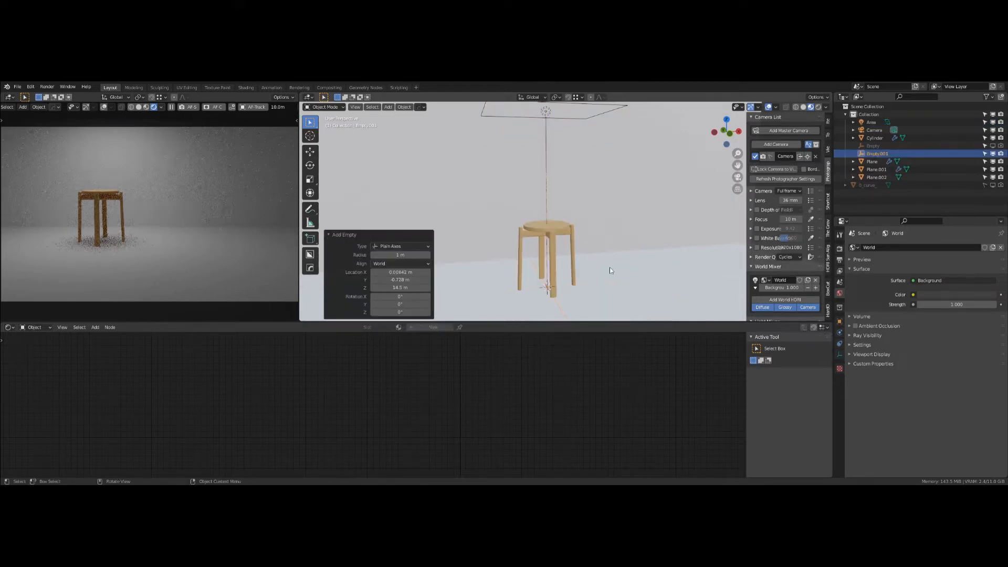
# Step: Raise the new empty about 0.34 m along Z so it sits at the middle of the stool
pyautogui.press('g')
pyautogui.press('z')
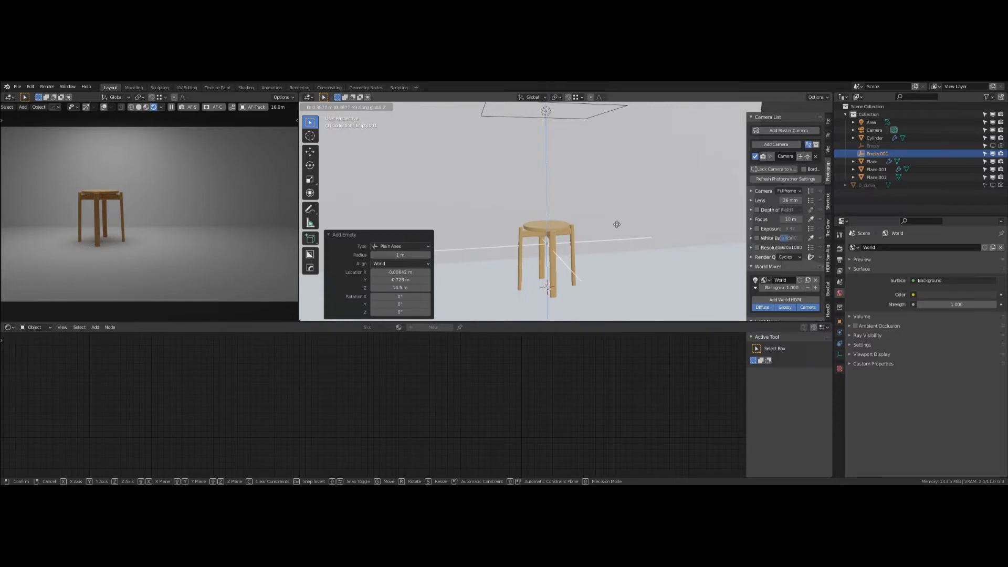
pyautogui.click(617, 229)
pyautogui.scroll(-4, 597, 195)
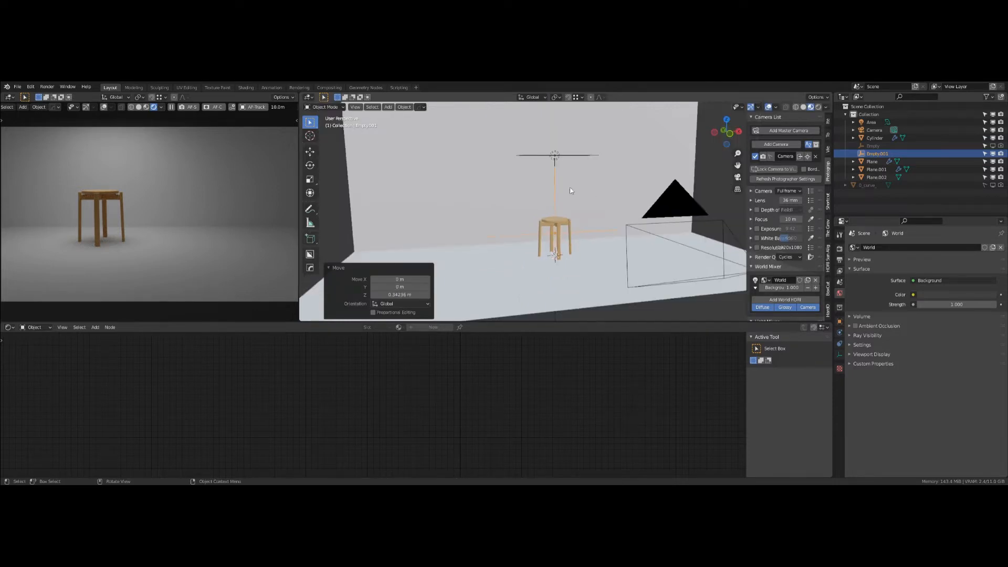
# Step: Add a Track To constraint to the area light and target the empty at the stool, Empty.001
pyautogui.moveTo(556, 210); pyautogui.dragTo(532, 219, button='middle')
pyautogui.click(532, 217)
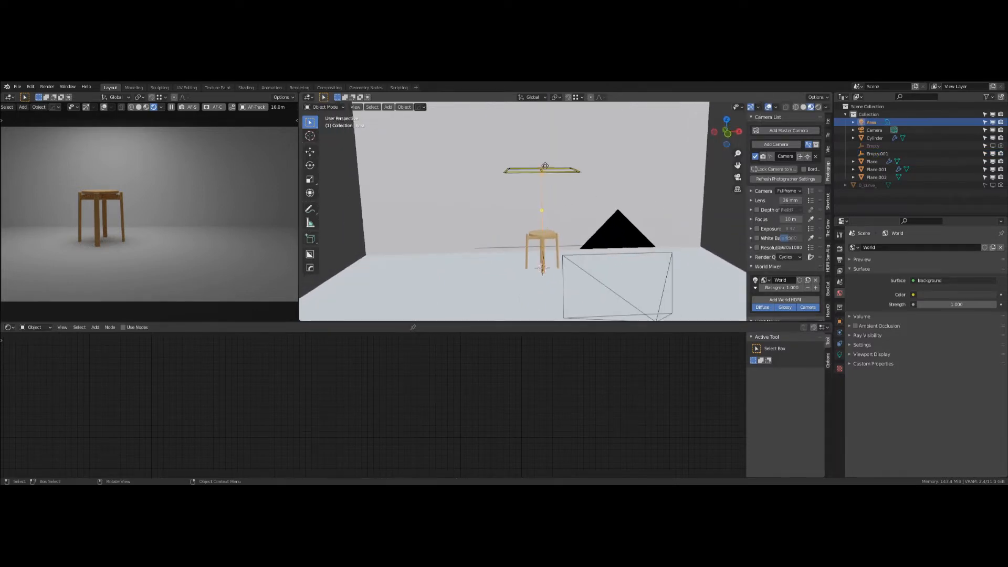
pyautogui.click(839, 321)
pyautogui.click(839, 343)
pyautogui.click(873, 247)
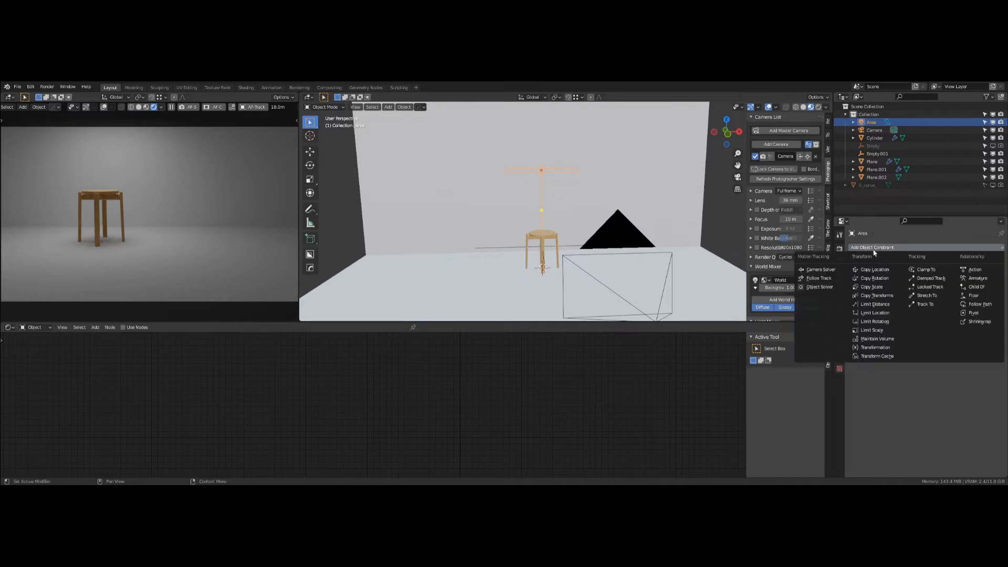
pyautogui.click(924, 304)
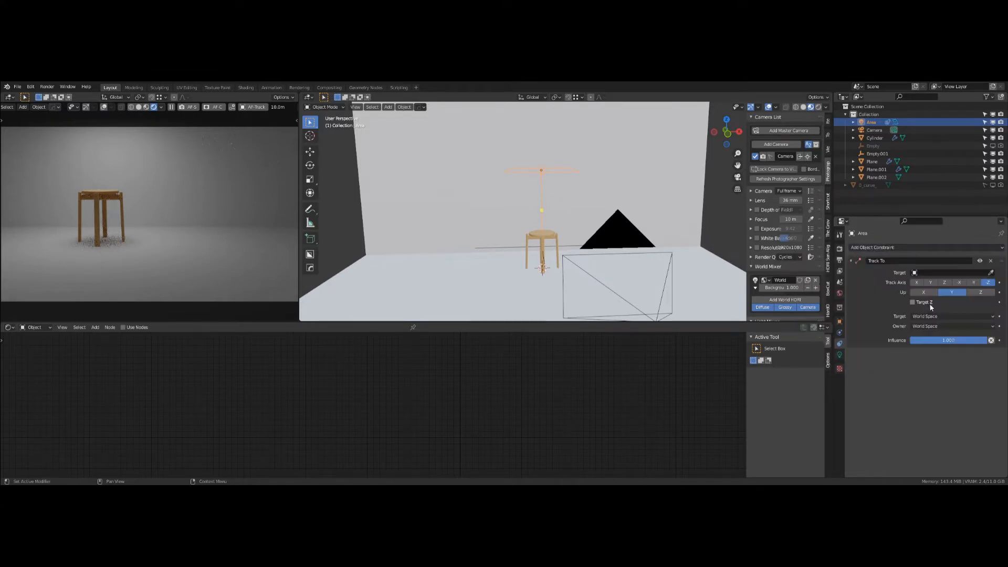
pyautogui.click(990, 272)
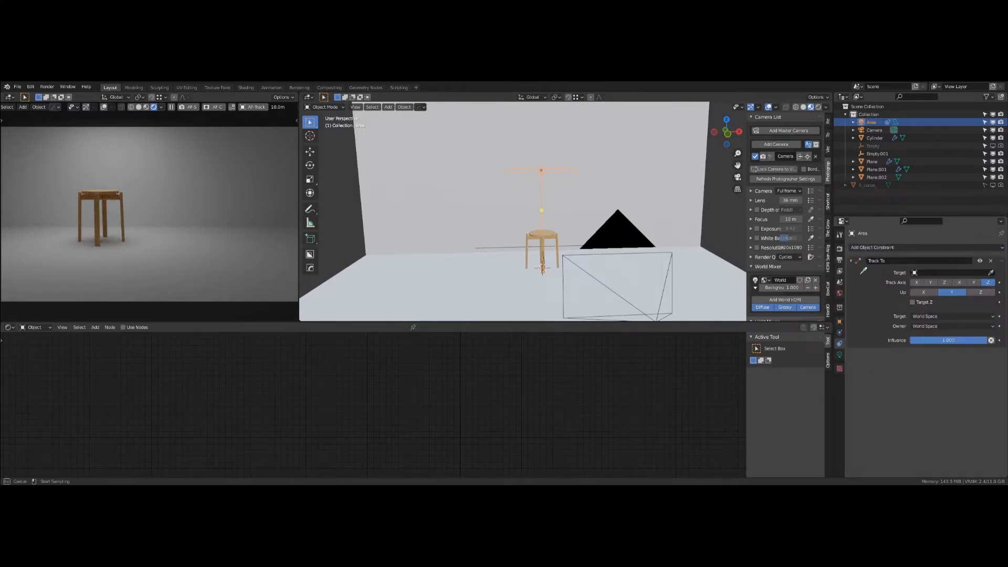
pyautogui.click(572, 243)
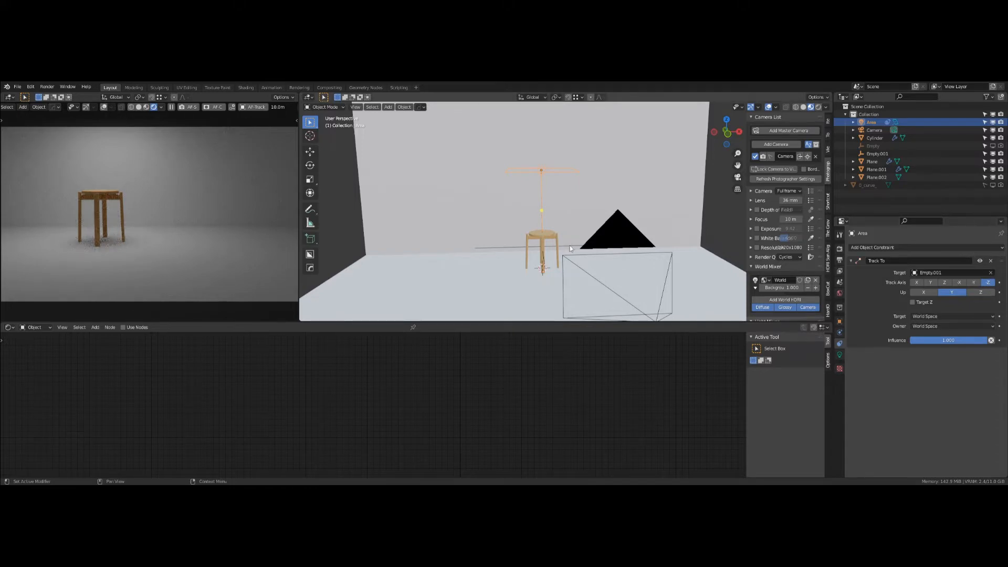
# Step: In the front view, move the area light about 1.6 m in the negative X direction, keeping it above the stool
pyautogui.press('g')
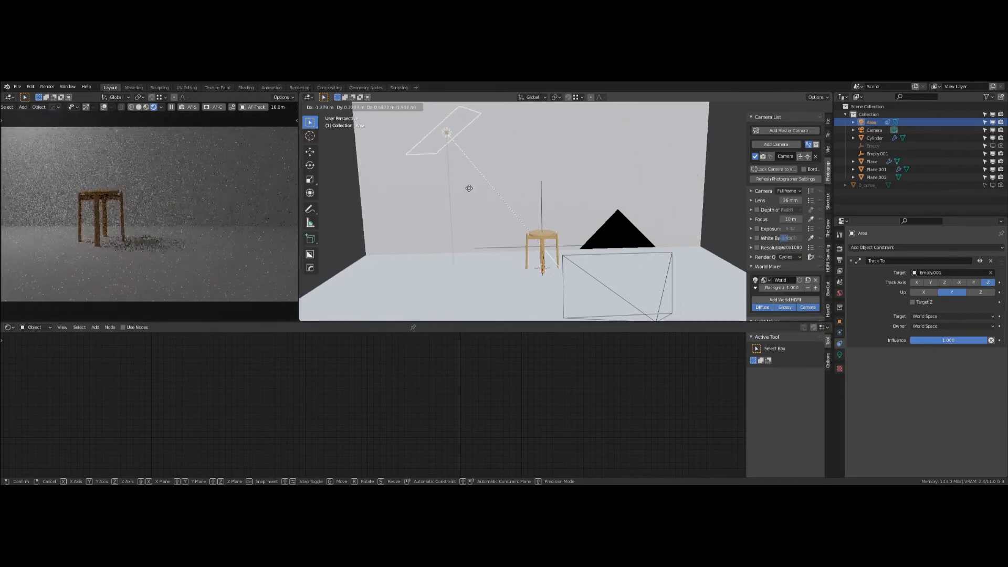
pyautogui.rightClick(465, 203)
pyautogui.press('`')
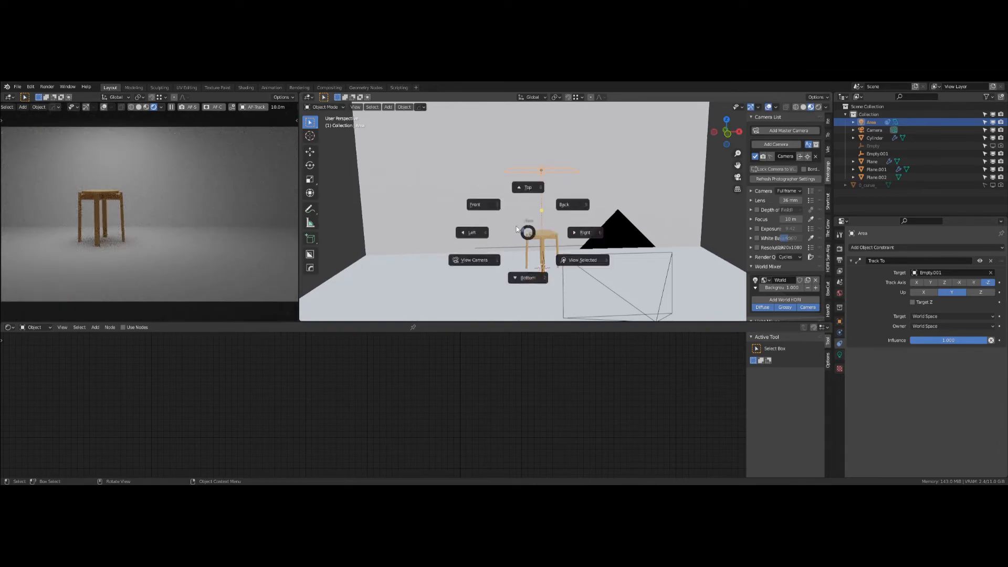
pyautogui.click(486, 204)
pyautogui.press('g')
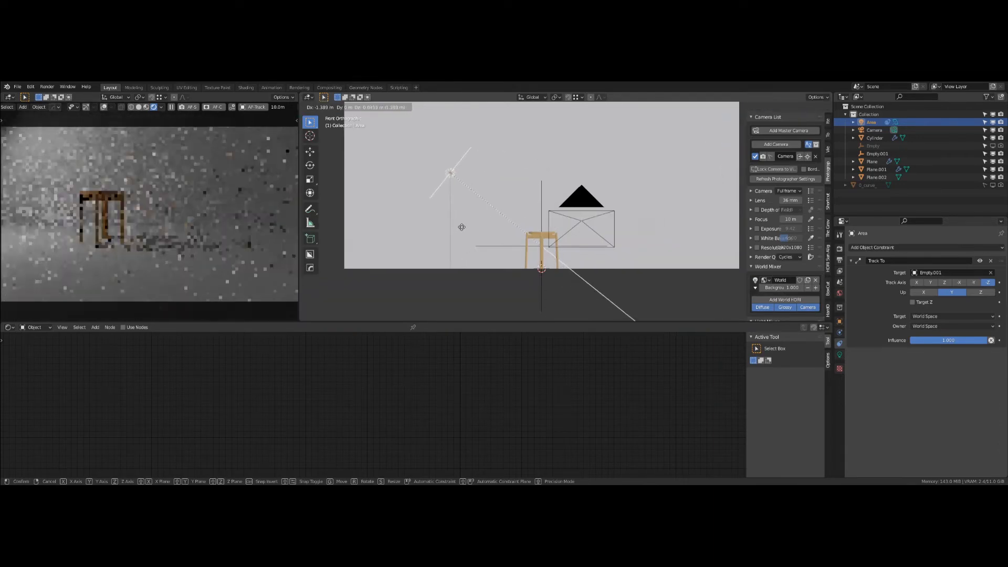
pyautogui.click(445, 226)
# Step: From the top view, move the area light about 0.94 m along Y toward the camera side
pyautogui.press('`')
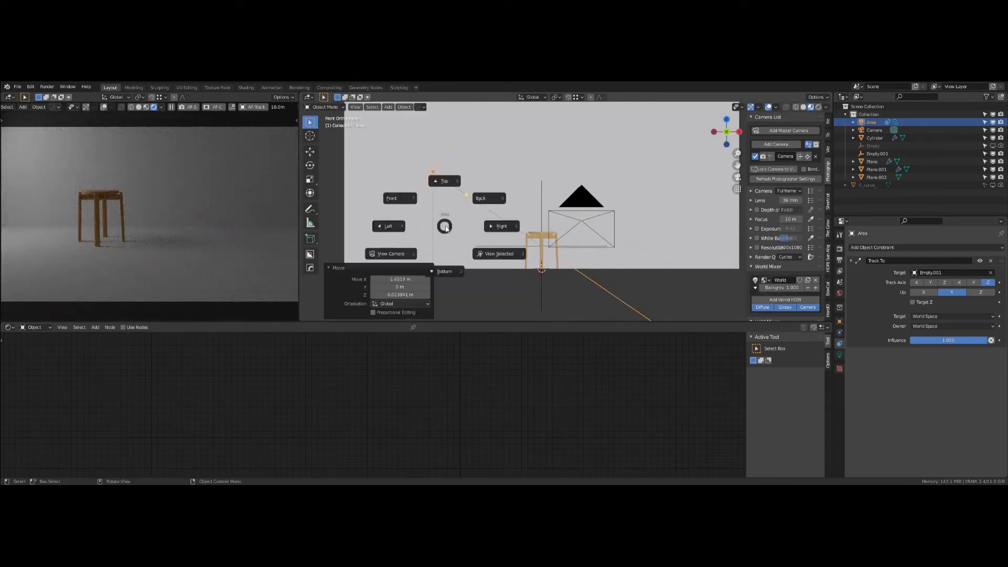
pyautogui.click(444, 180)
pyautogui.press('g')
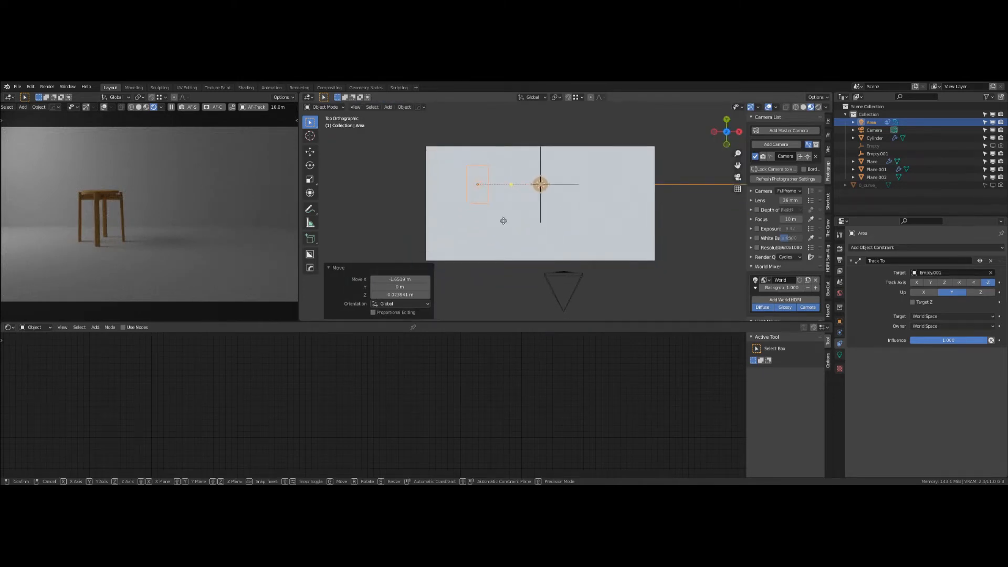
pyautogui.press('y')
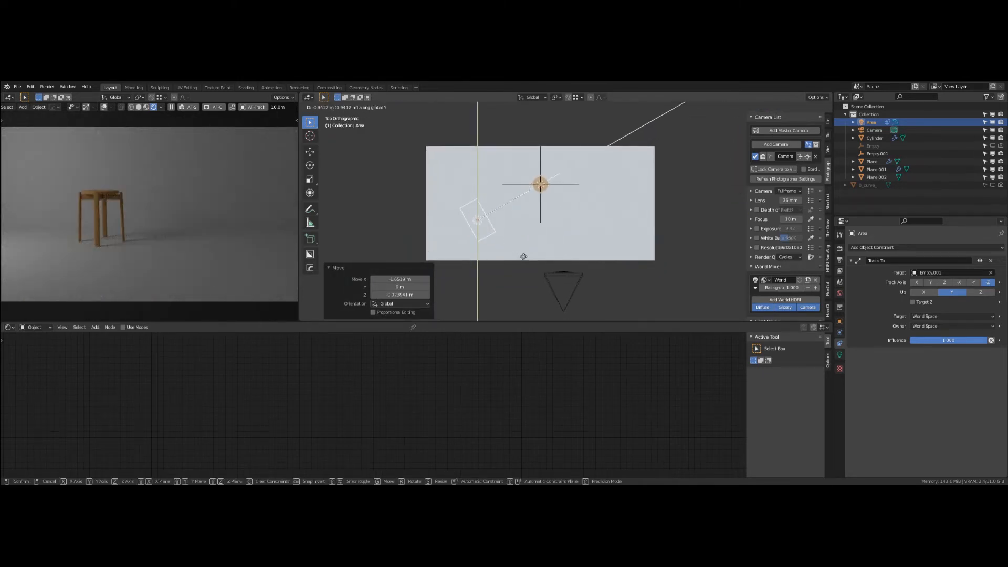
pyautogui.click(523, 256)
# Step: Select the floor-and-backdrop plane and enter Edit Mode with edge selection
pyautogui.moveTo(523, 256); pyautogui.dragTo(618, 218, button='middle')
pyautogui.click(619, 217)
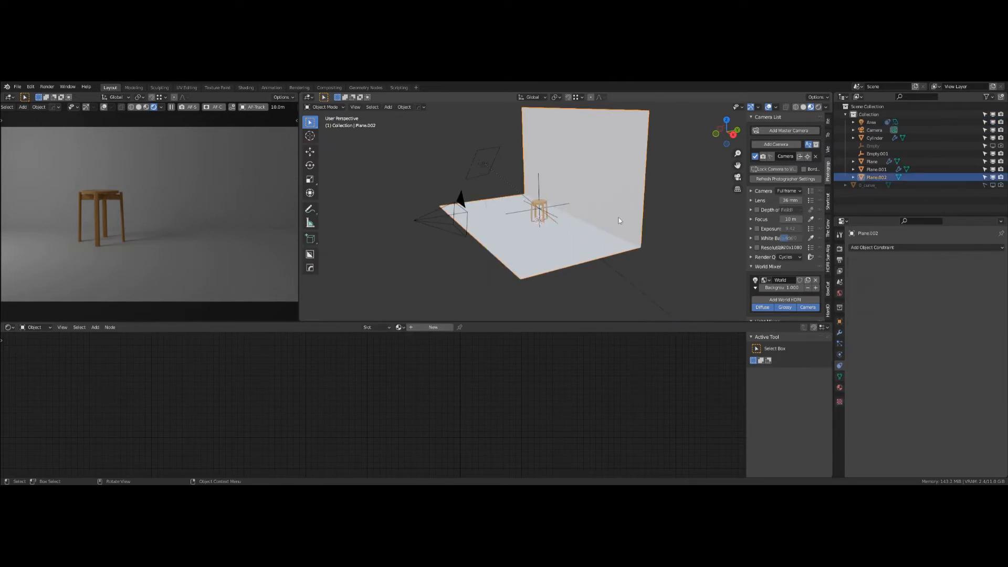
pyautogui.press('Tab')
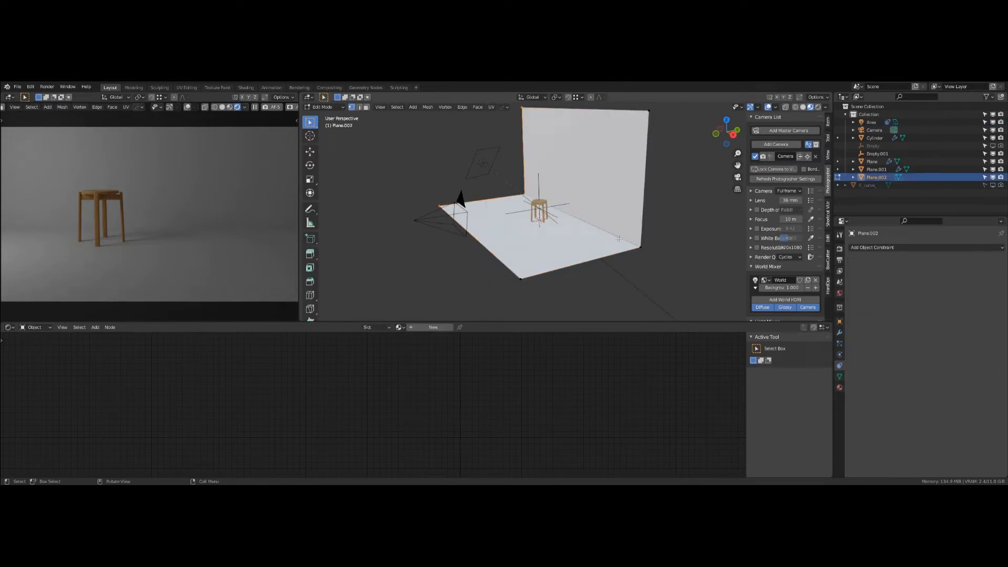
pyautogui.press('2')
pyautogui.press('q')
pyautogui.moveTo(620, 240)
pyautogui.press('Escape')
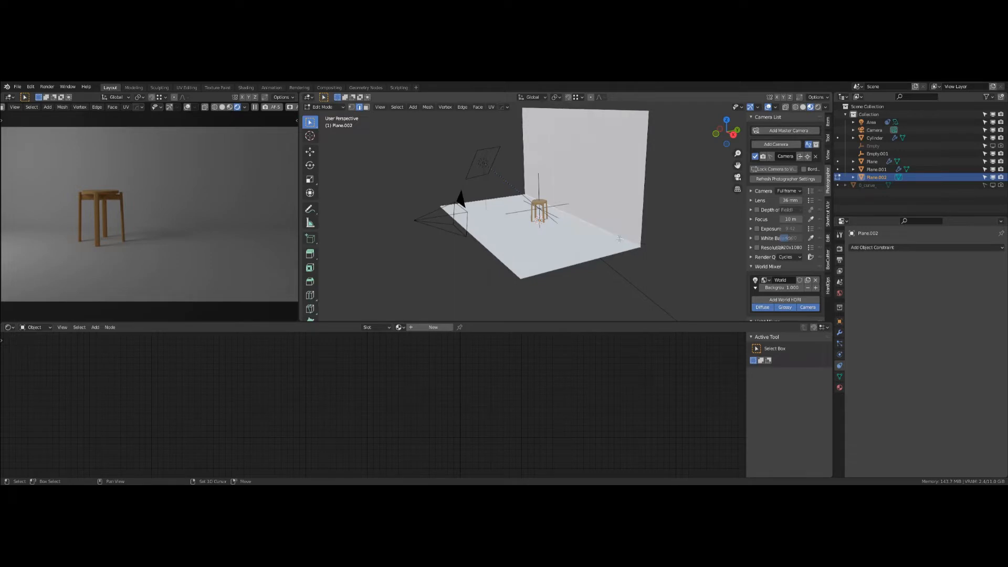
pyautogui.hotkey('shift', 'q')
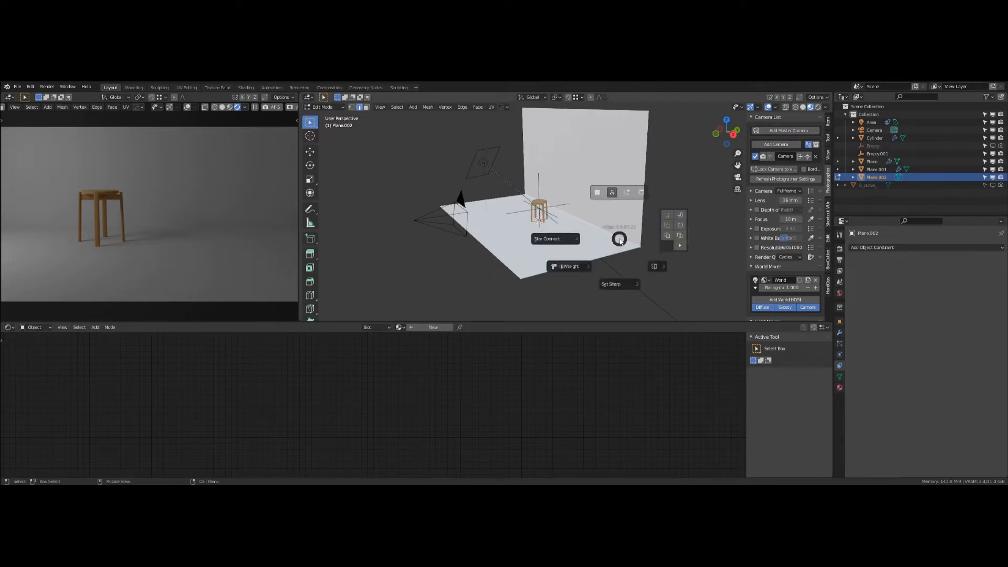
pyautogui.click(582, 266)
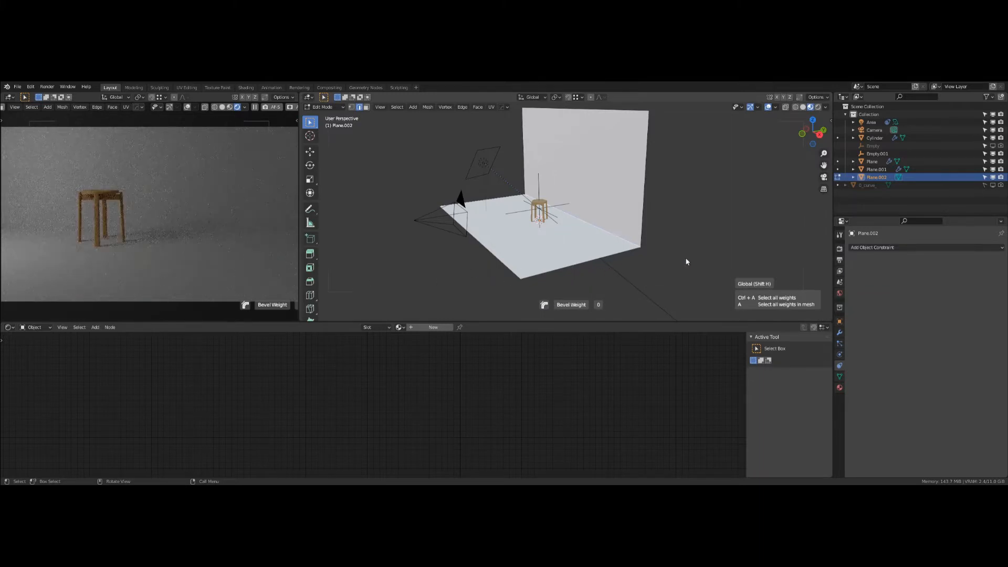
pyautogui.click(589, 261)
# Step: Bevel the edge between the floor and the backdrop wall with a width of about 0.43 m and 6 segments
pyautogui.keyDown('shift'); pyautogui.moveTo(577, 243); pyautogui.dragTo(548, 263, button='middle'); pyautogui.keyUp('shift')
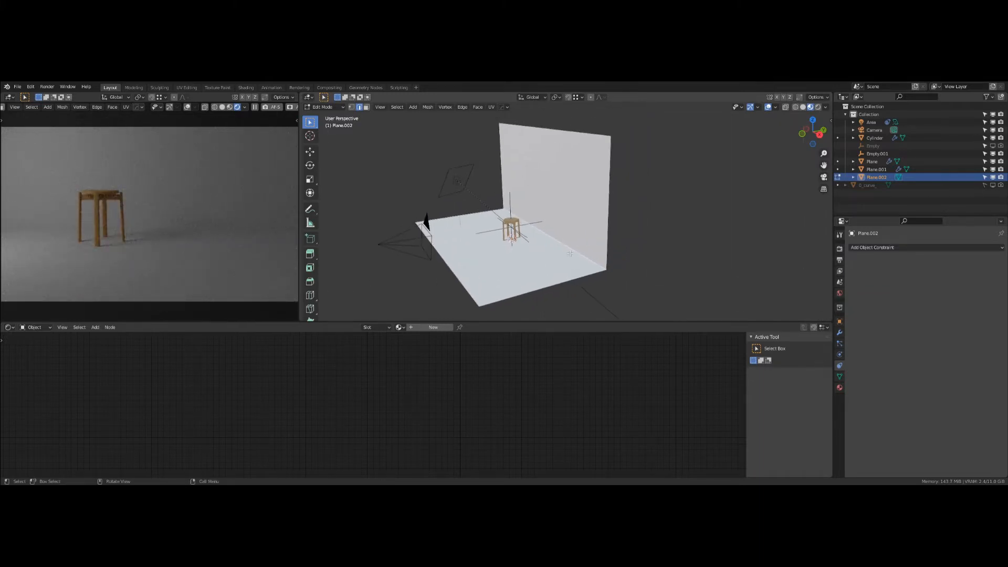
pyautogui.hotkey('ctrl', 'b')
pyautogui.scroll(4, 597, 262)
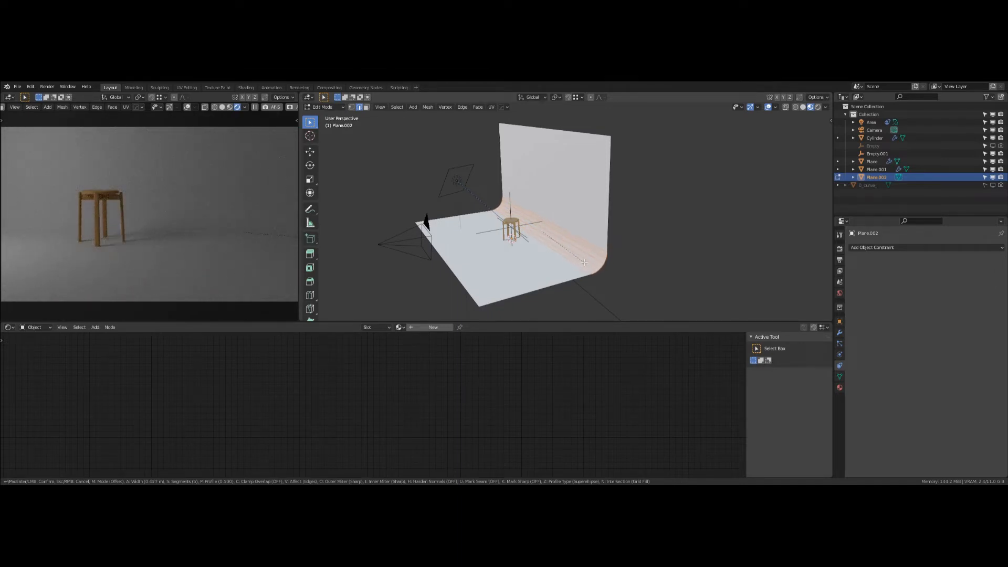
pyautogui.scroll(1, 584, 262)
pyautogui.click(584, 261)
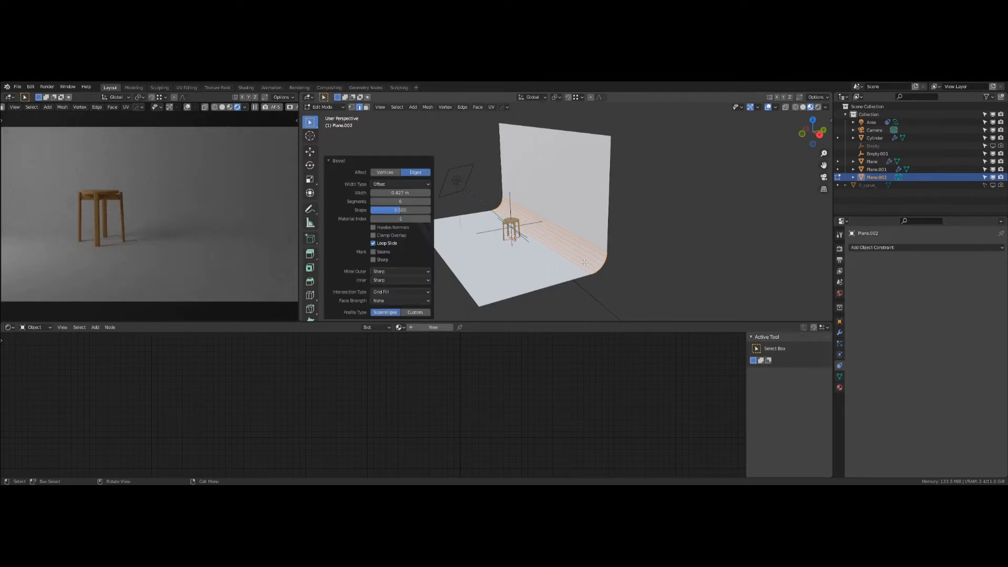
# Step: Return to Object Mode and shade the curved backdrop smooth
pyautogui.press('Tab')
pyautogui.rightClick(583, 229)
pyautogui.click(581, 229)
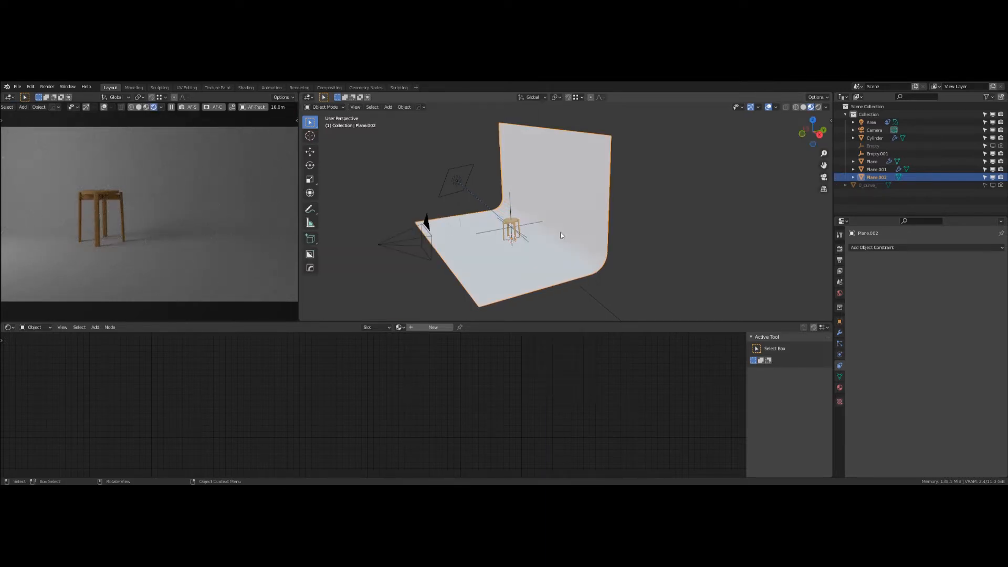
pyautogui.scroll(4, 557, 245)
pyautogui.keyDown('shift'); pyautogui.moveTo(557, 245); pyautogui.dragTo(629, 212, button='middle'); pyautogui.keyUp('shift')
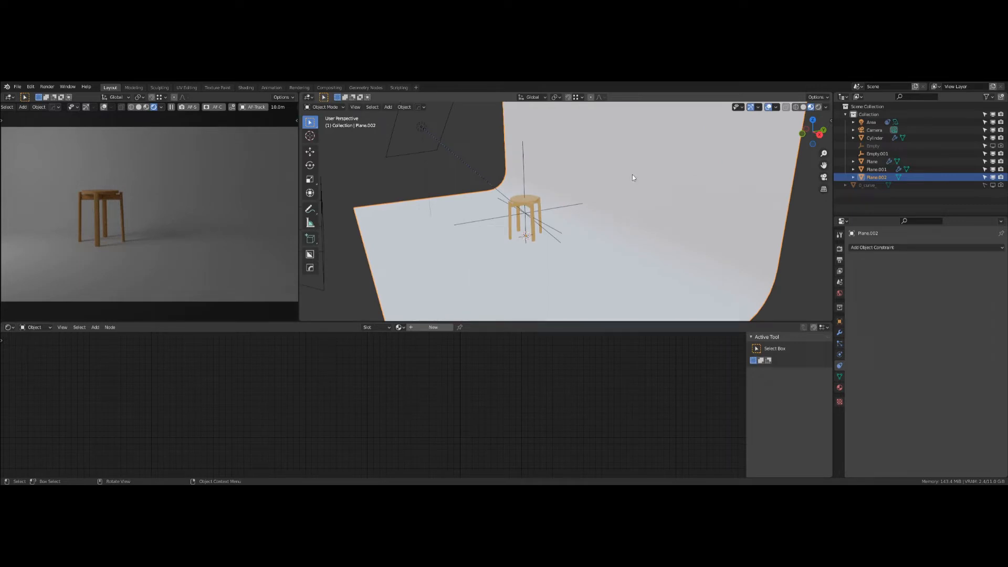
pyautogui.scroll(-3, 531, 272)
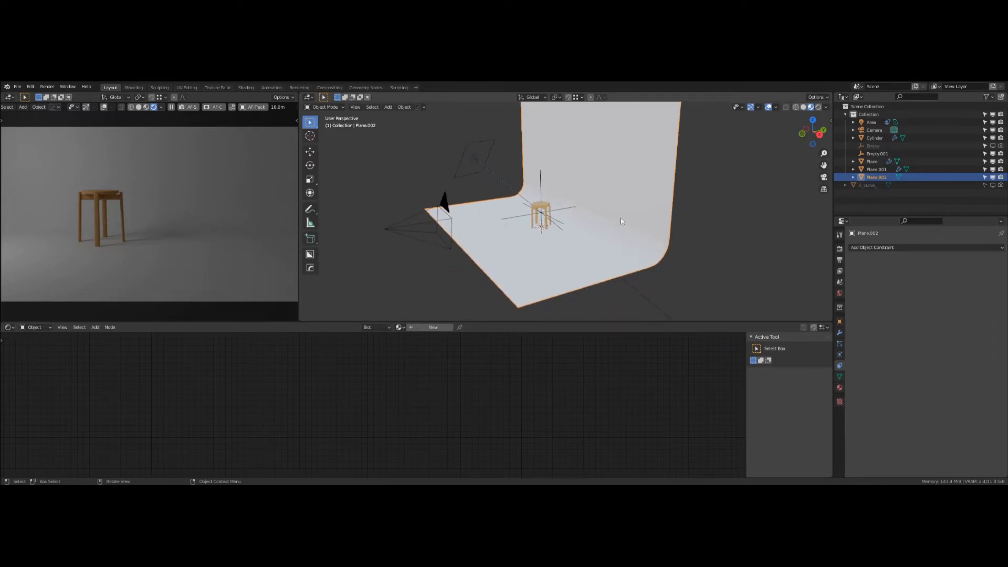
pyautogui.moveTo(638, 214); pyautogui.dragTo(623, 248, button='middle')
# Step: From the top view, move the camera about 0.51 m along Y toward the stool, and save the file
pyautogui.press('`')
pyautogui.click(593, 208)
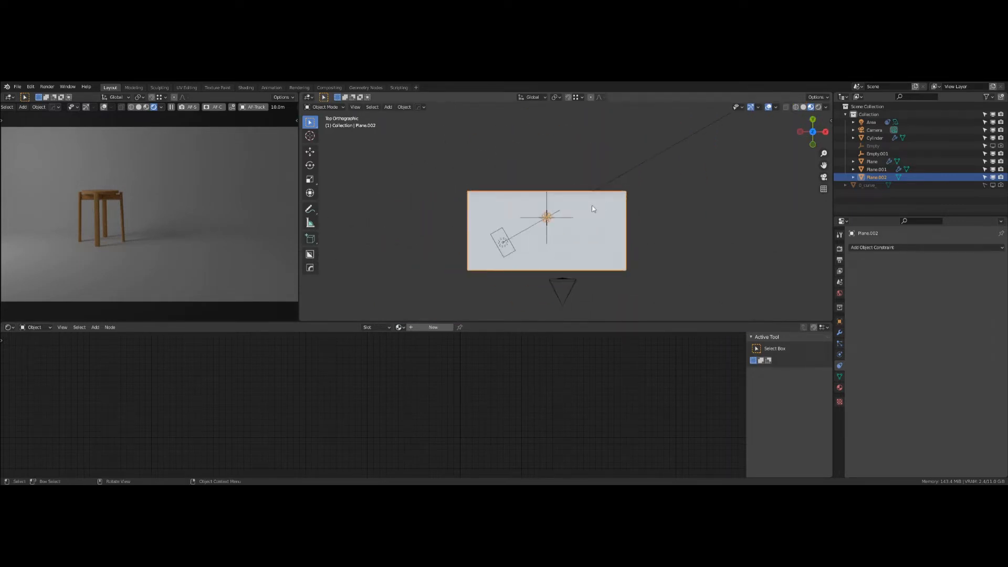
pyautogui.press('a')
pyautogui.scroll(4, 544, 228)
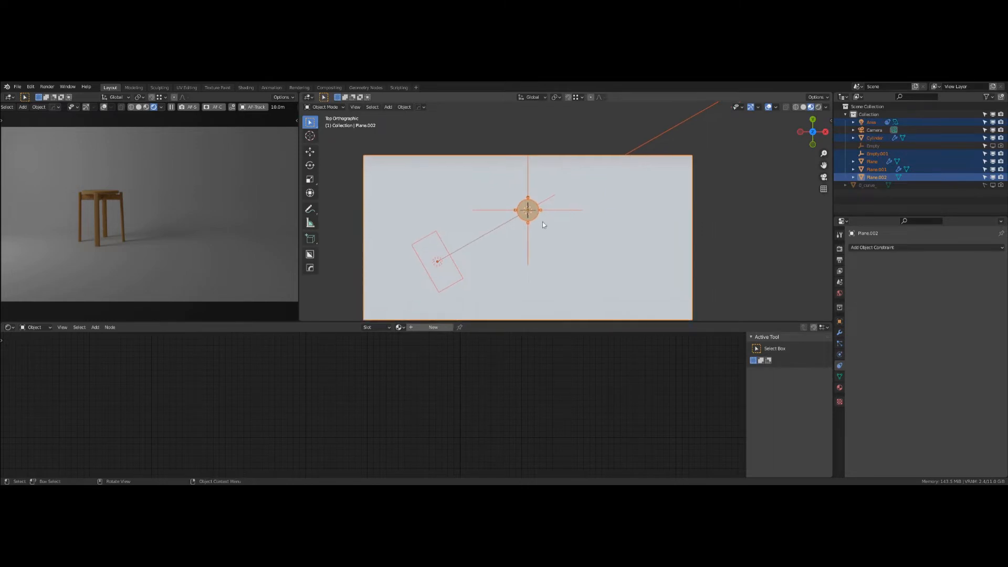
pyautogui.scroll(-3, 542, 224)
pyautogui.click(564, 280)
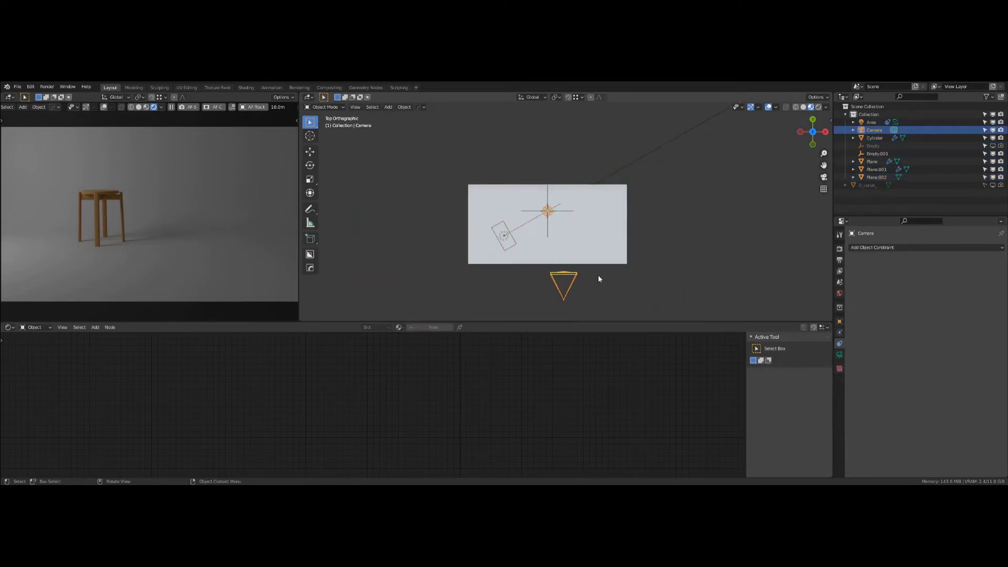
pyautogui.press('g')
pyautogui.press('y')
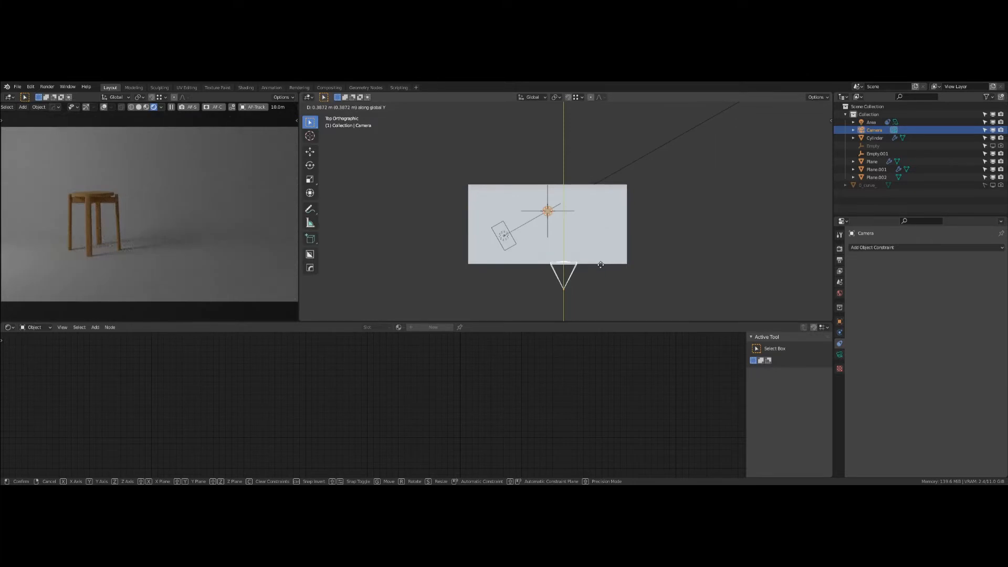
pyautogui.click(601, 266)
pyautogui.press('g')
pyautogui.press('y')
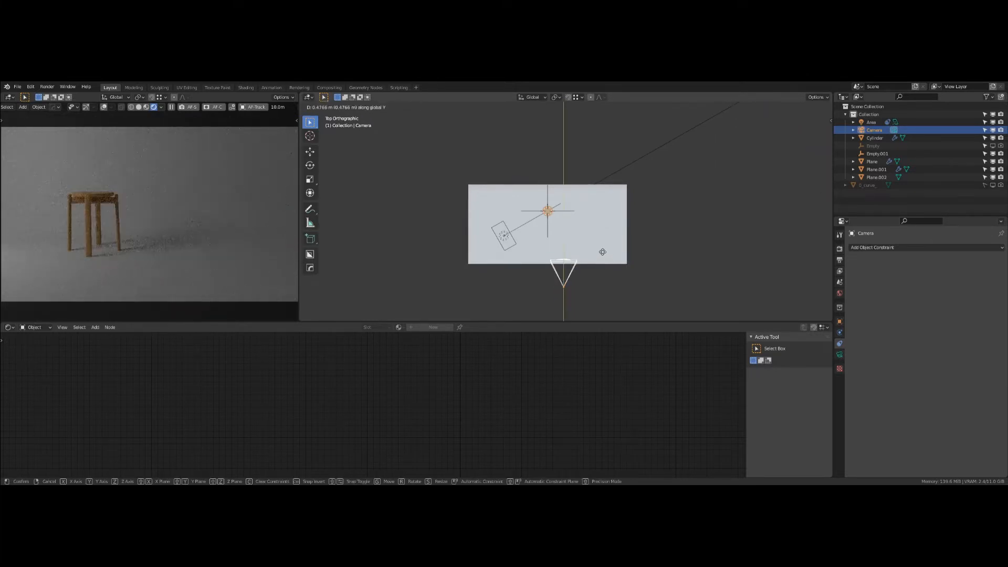
pyautogui.click(603, 254)
pyautogui.moveTo(603, 255); pyautogui.dragTo(559, 196, button='middle')
pyautogui.hotkey('ctrl', 's')
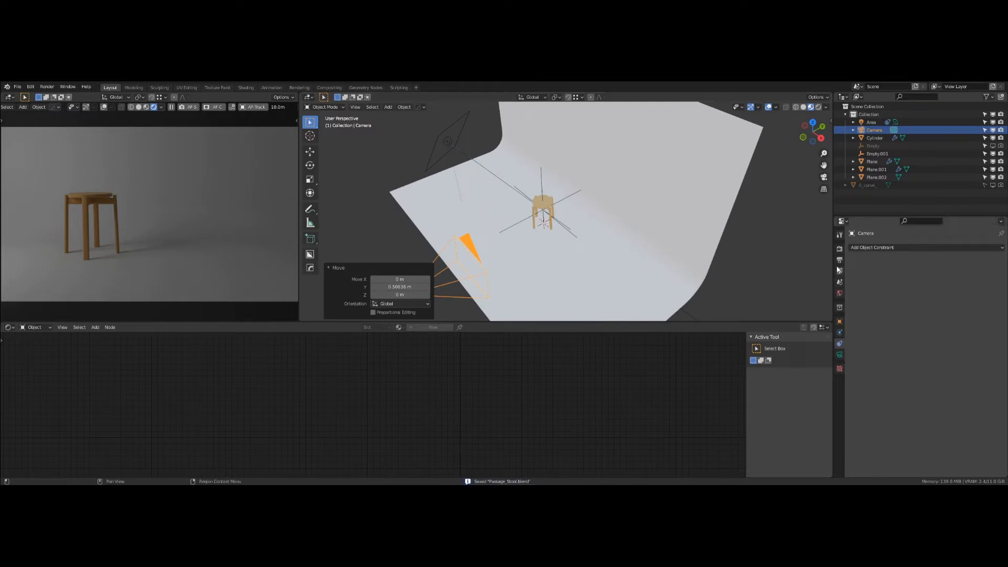
# Step: Set the Cycles viewport samples to 512 in the render settings
pyautogui.click(839, 248)
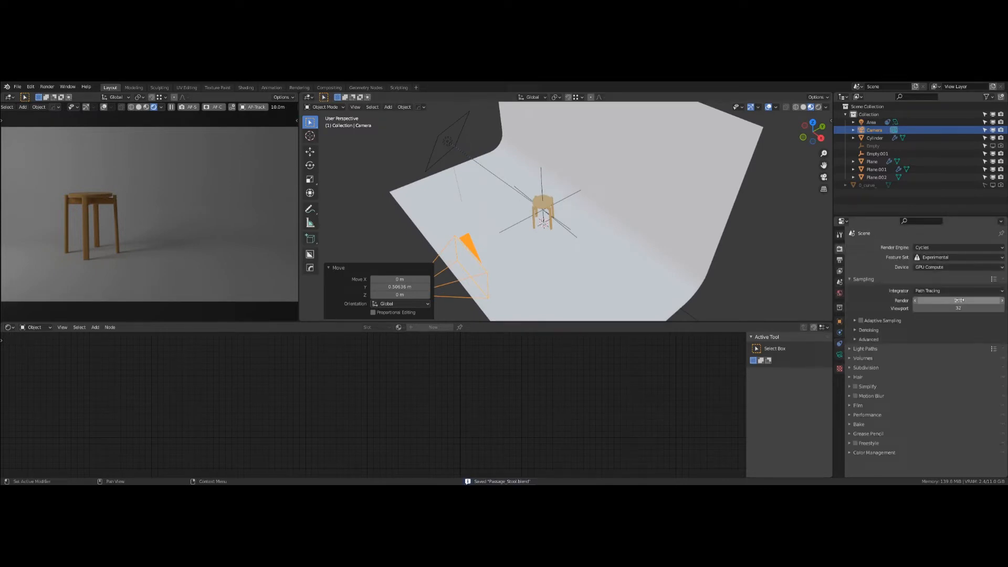
pyautogui.click(958, 308)
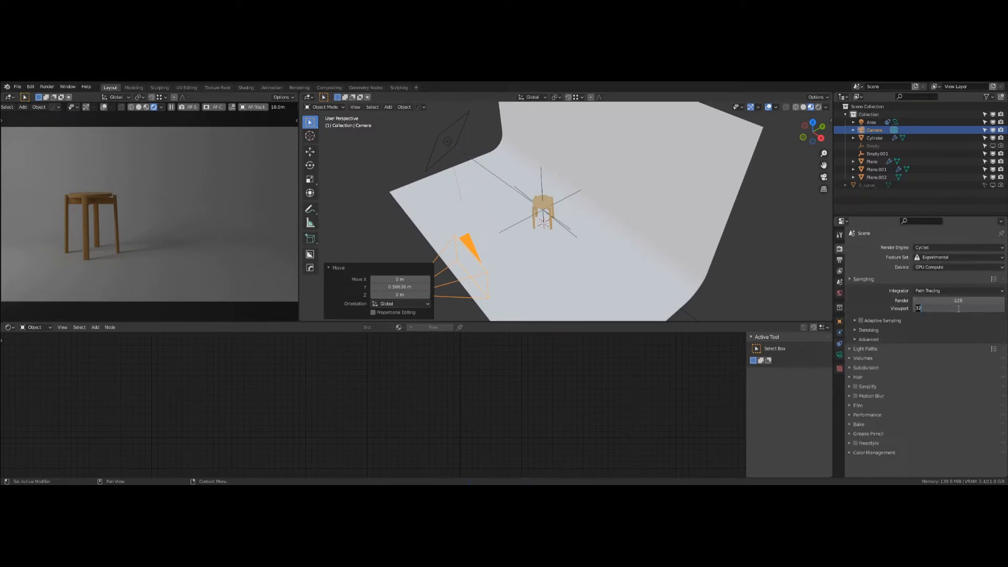
pyautogui.write('512')
pyautogui.press('Return')
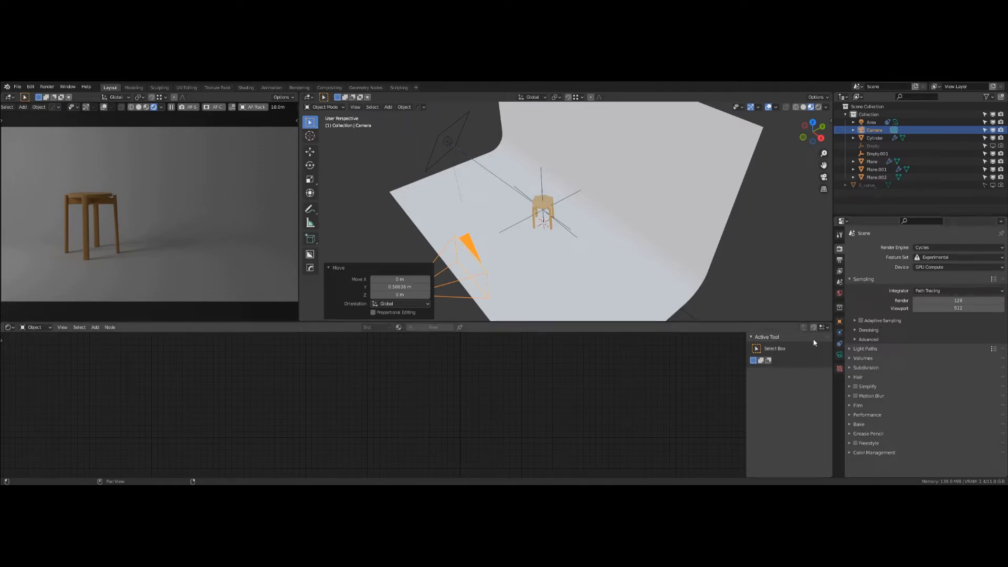
# Step: Bring the stool closer in the 3D view and enlarge the viewports by shrinking the node editor below
pyautogui.moveTo(608, 299); pyautogui.dragTo(716, 268, button='middle')
pyautogui.keyDown('ctrl'); pyautogui.moveTo(570, 246); pyautogui.dragTo(574, 214, button='middle'); pyautogui.keyUp('ctrl')
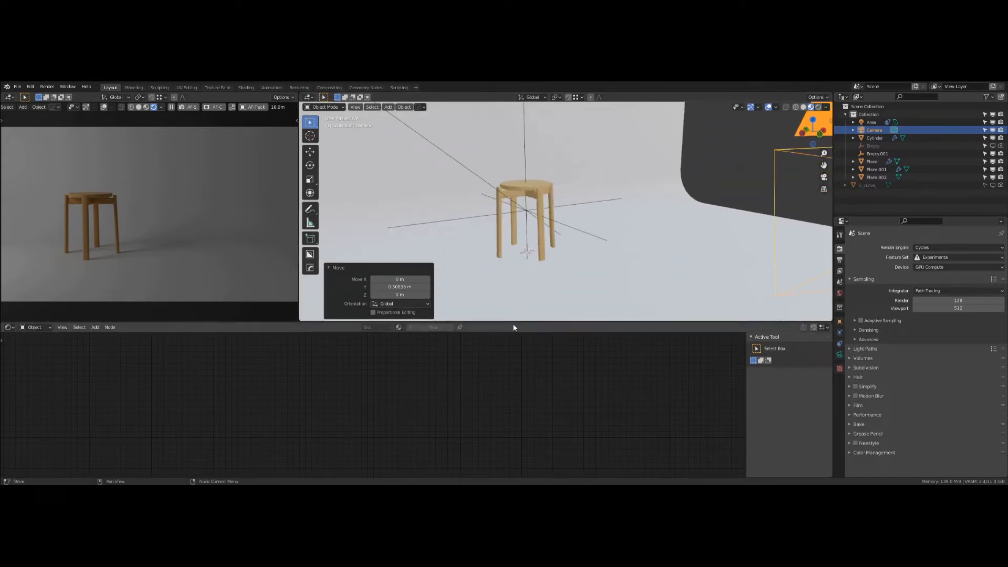
pyautogui.moveTo(515, 321); pyautogui.dragTo(517, 445)
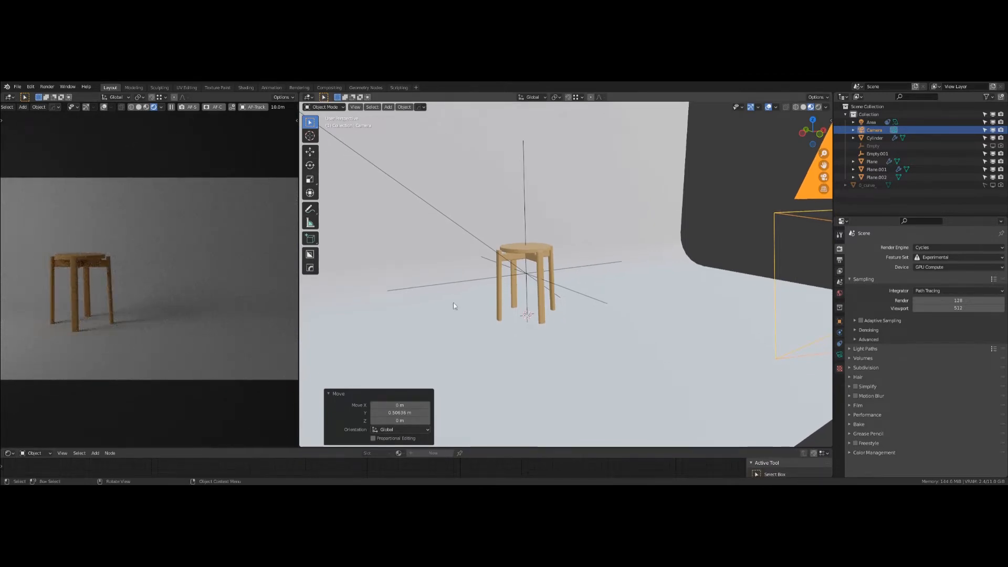
# Step: Move the camera about 0.18 m along the X axis to shift the stool within the camera frame
pyautogui.scroll(-1, 137, 275)
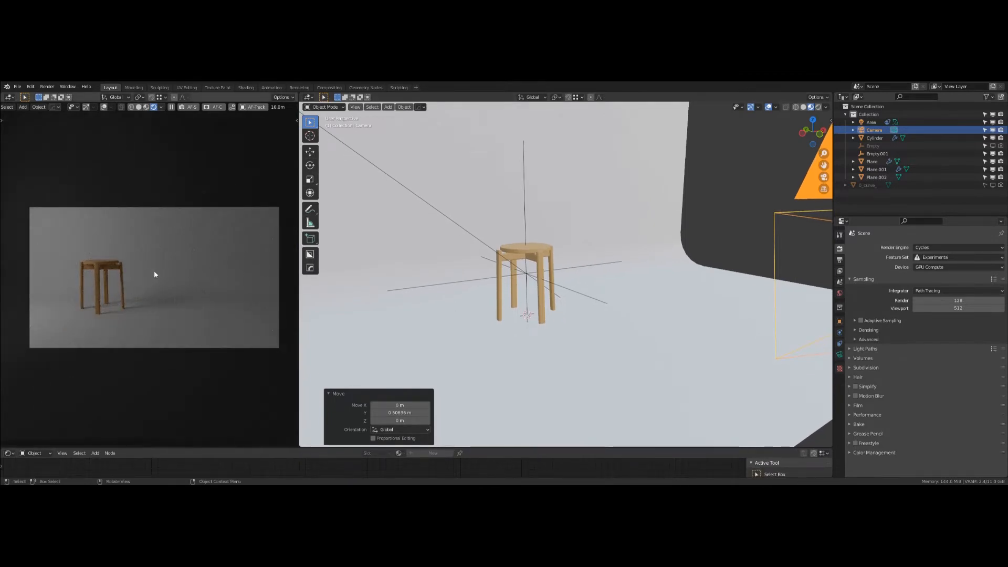
pyautogui.scroll(1, 148, 270)
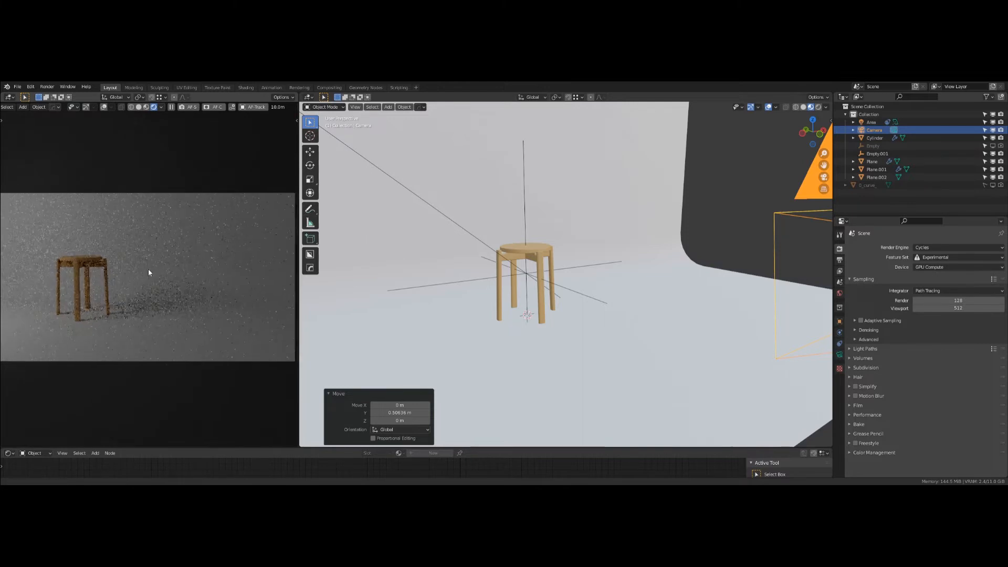
pyautogui.scroll(-1, 152, 267)
pyautogui.scroll(1, 155, 260)
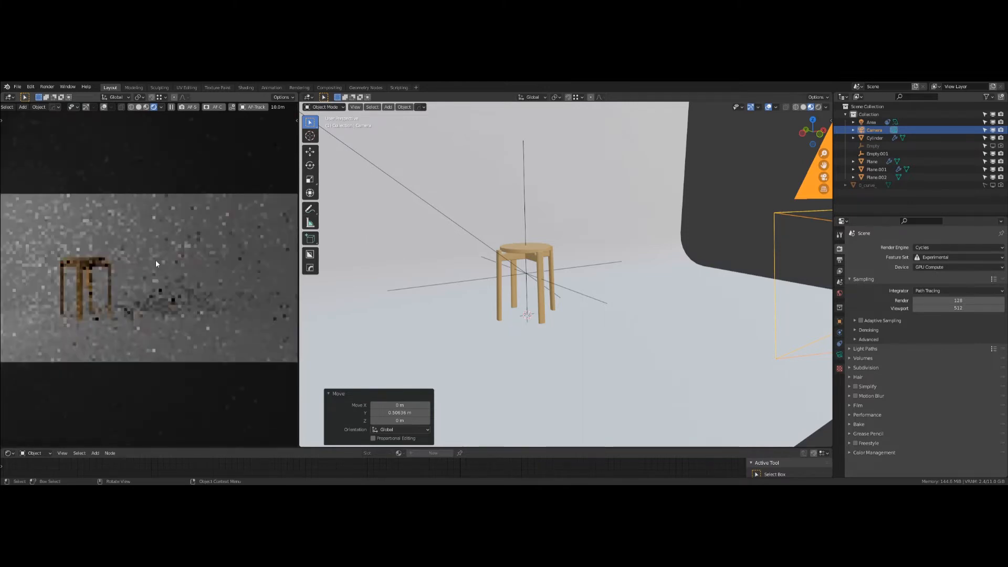
pyautogui.scroll(-4, 600, 282)
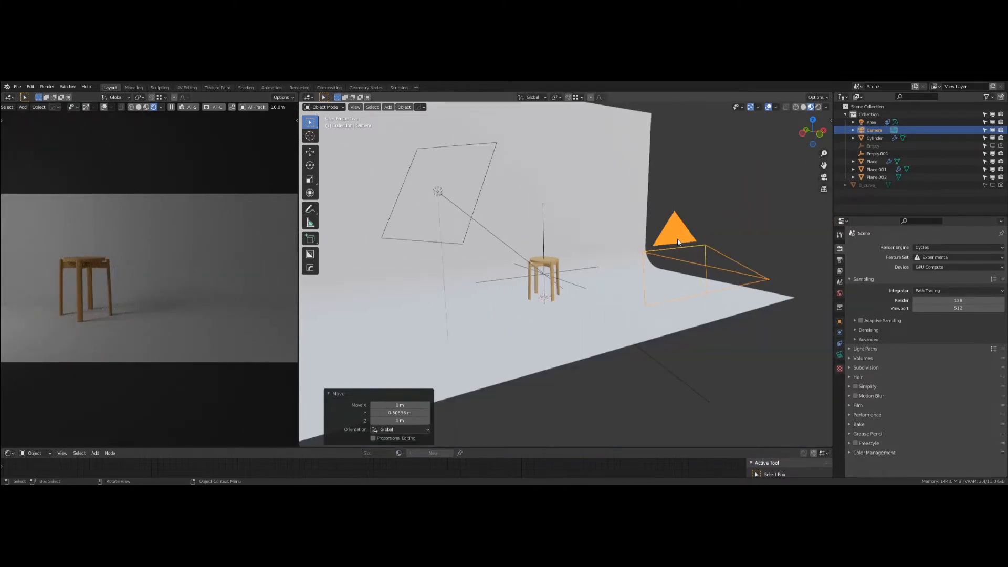
pyautogui.press('g')
pyautogui.press('x')
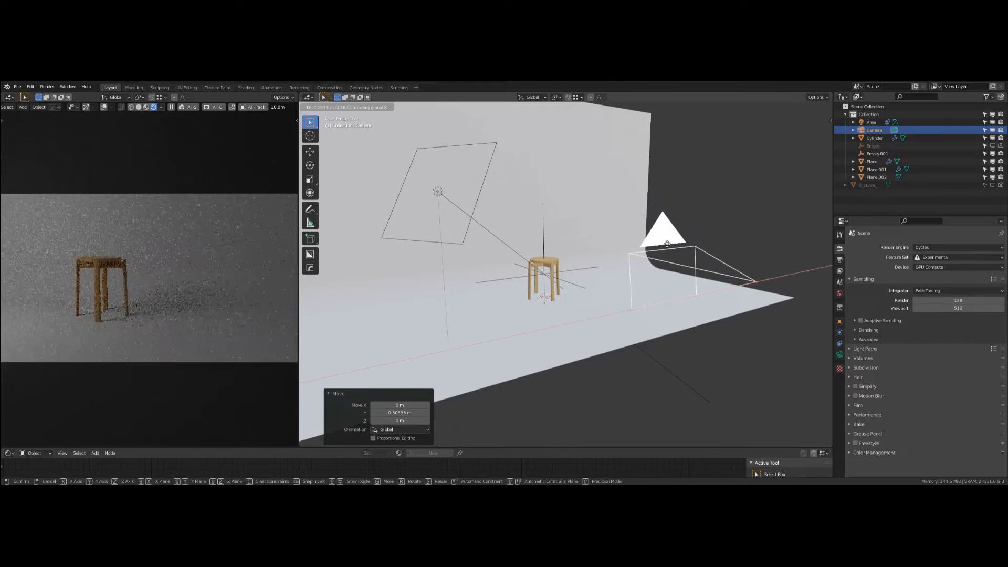
pyautogui.click(667, 243)
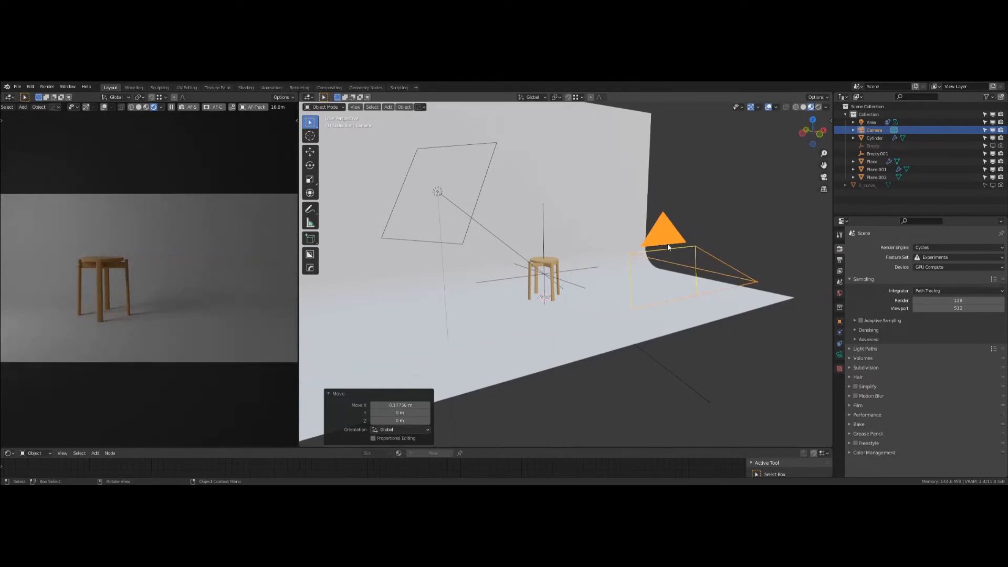
# Step: Select the existing area light beside the stool and set its power to 30 W
pyautogui.scroll(4, 563, 298)
pyautogui.moveTo(608, 294); pyautogui.dragTo(653, 285, button='middle')
pyautogui.scroll(4, 546, 252)
pyautogui.scroll(-5, 507, 266)
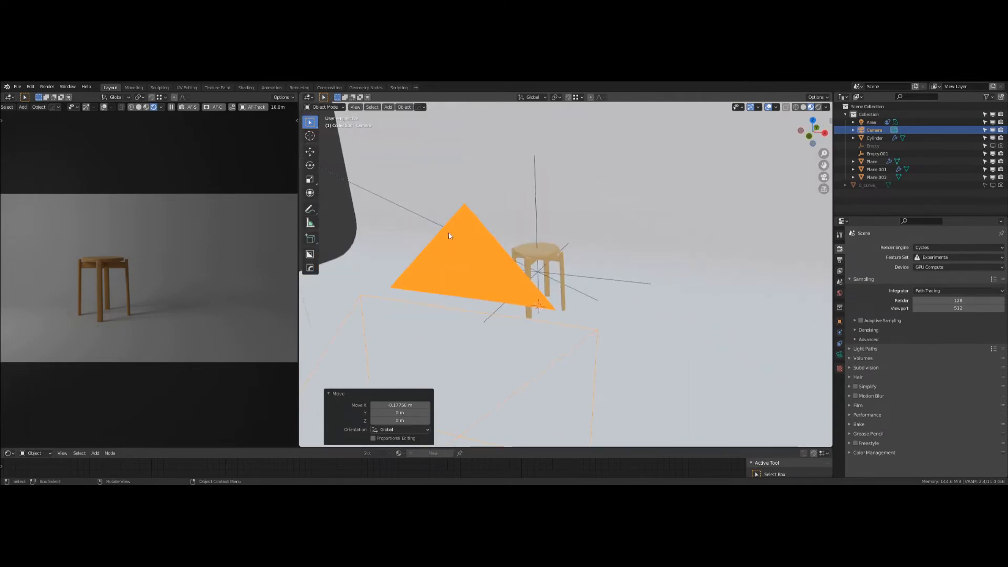
pyautogui.scroll(-5, 532, 283)
pyautogui.click(501, 252)
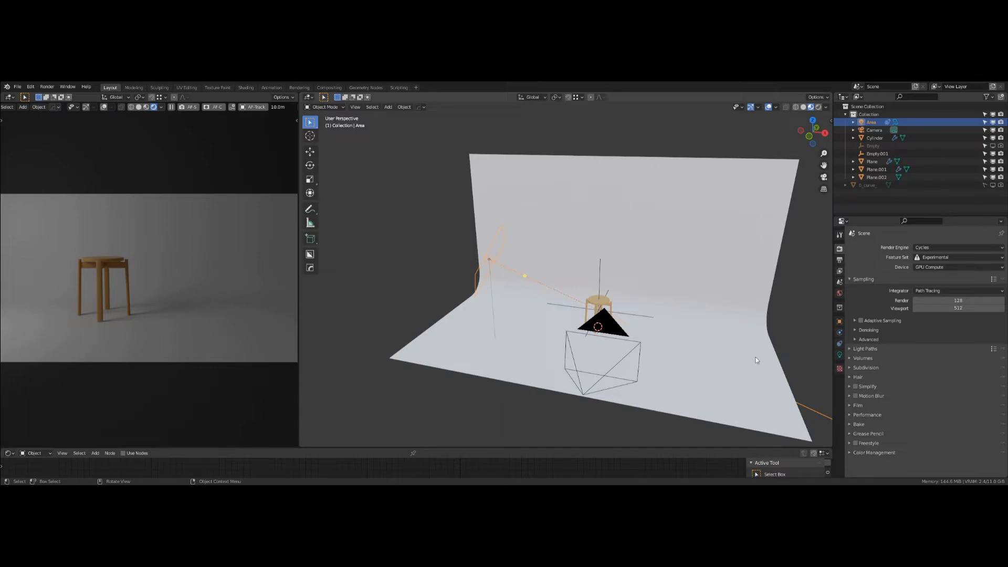
pyautogui.click(839, 355)
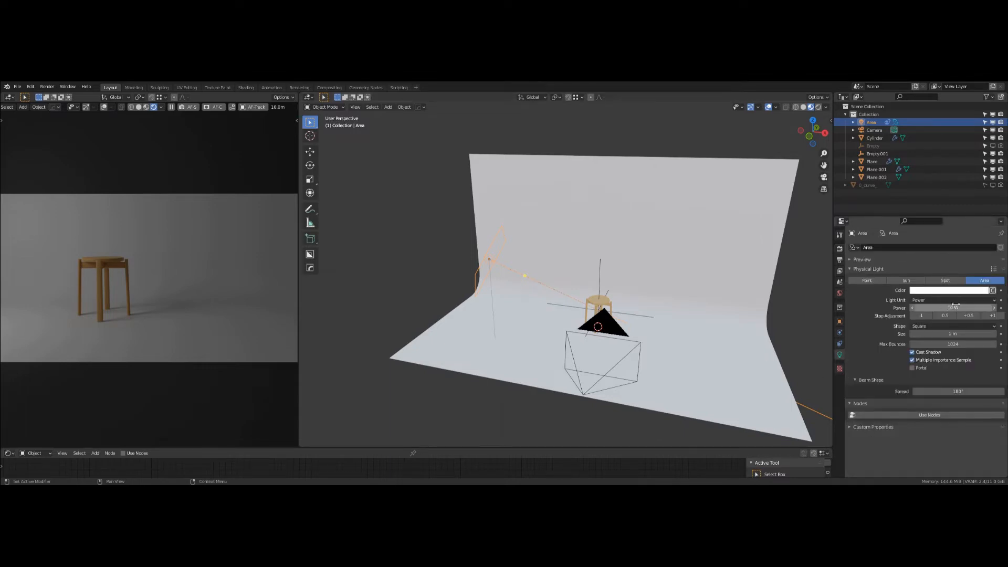
pyautogui.click(958, 306)
pyautogui.write('30')
pyautogui.press('Return')
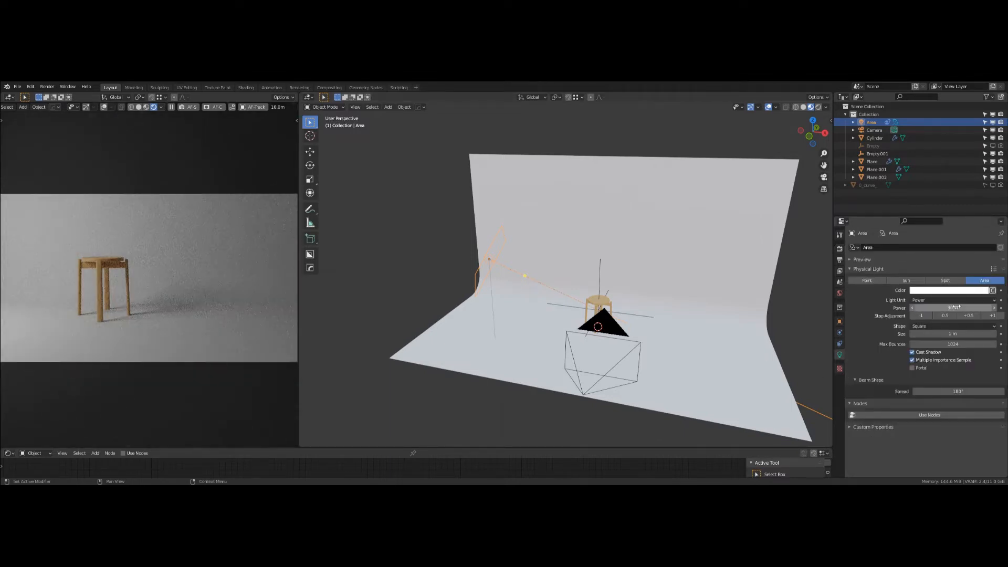
# Step: Duplicate the area light and, in top view, place the copy on the stool's opposite front side, about 4.47 m along X and 0.74 m along Y
pyautogui.hotkey('shift', 'd')
pyautogui.rightClick(566, 315)
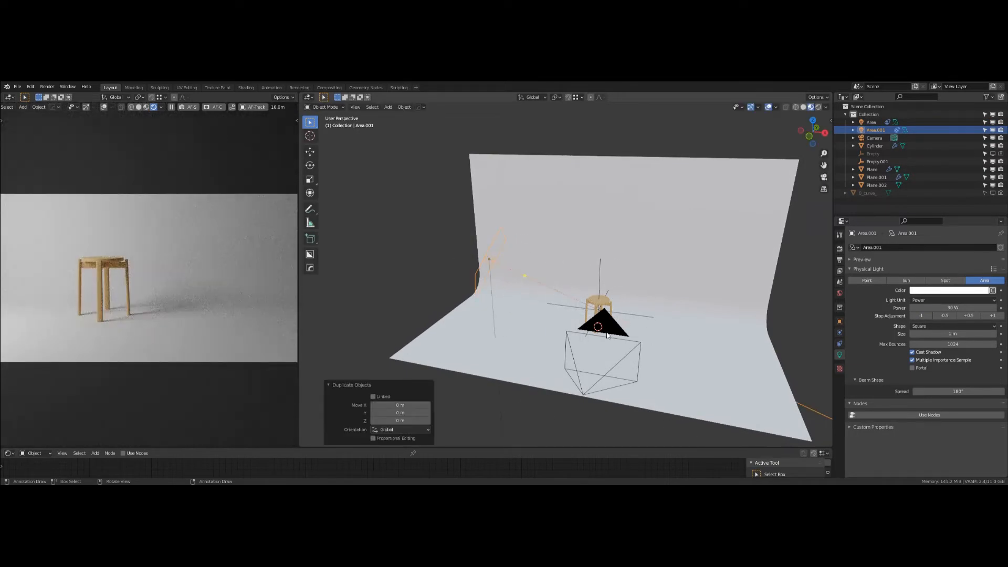
pyautogui.press('q')
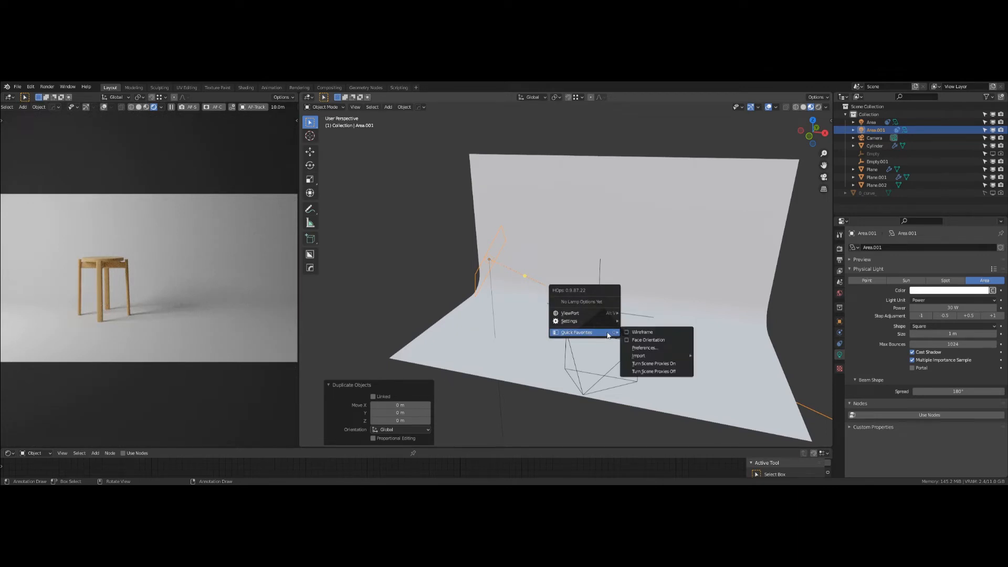
pyautogui.press('Escape')
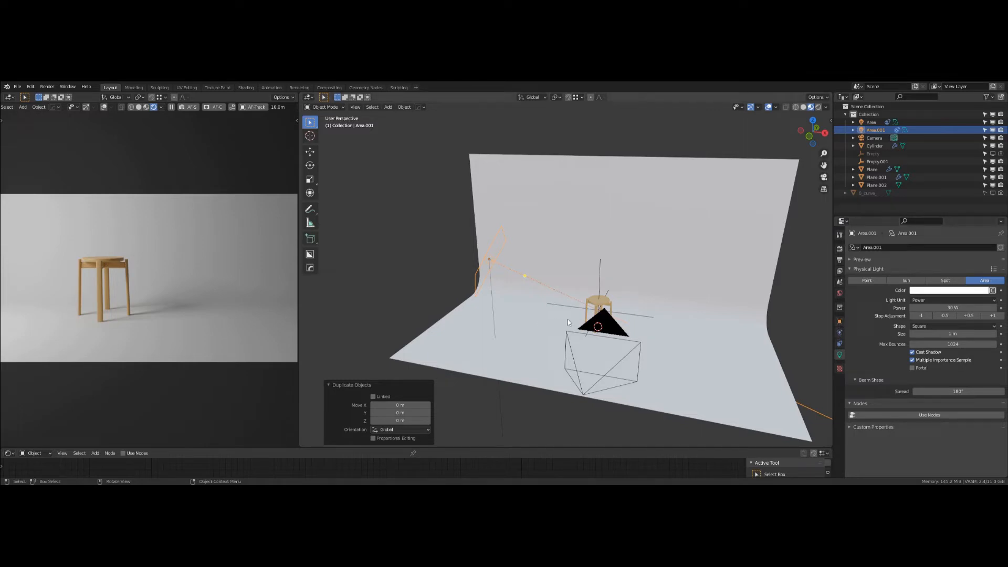
pyautogui.press('`')
pyautogui.click(569, 274)
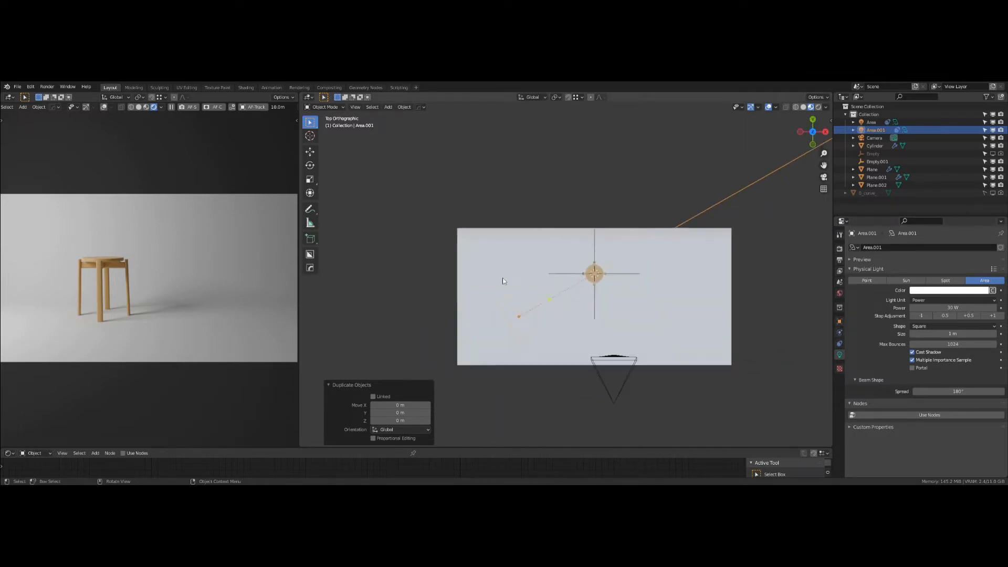
pyautogui.press('g')
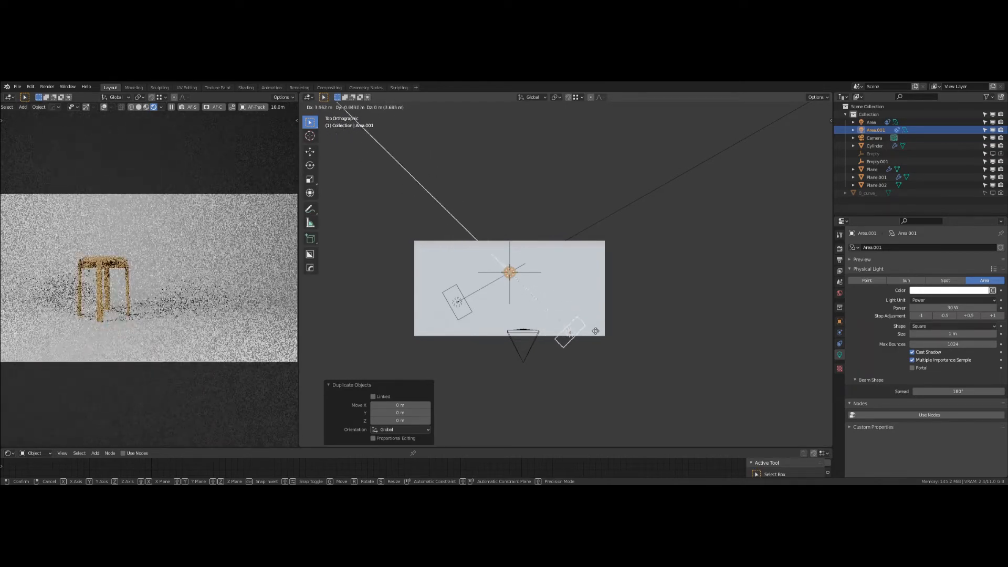
pyautogui.click(626, 324)
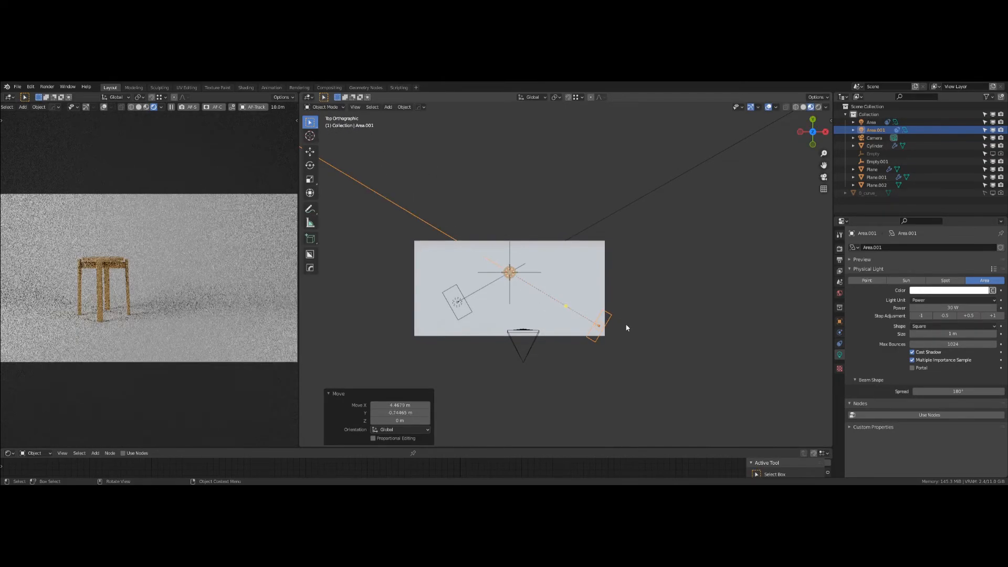
# Step: Set the power of the duplicated side light to 10 W
pyautogui.click(950, 311)
pyautogui.write('1')
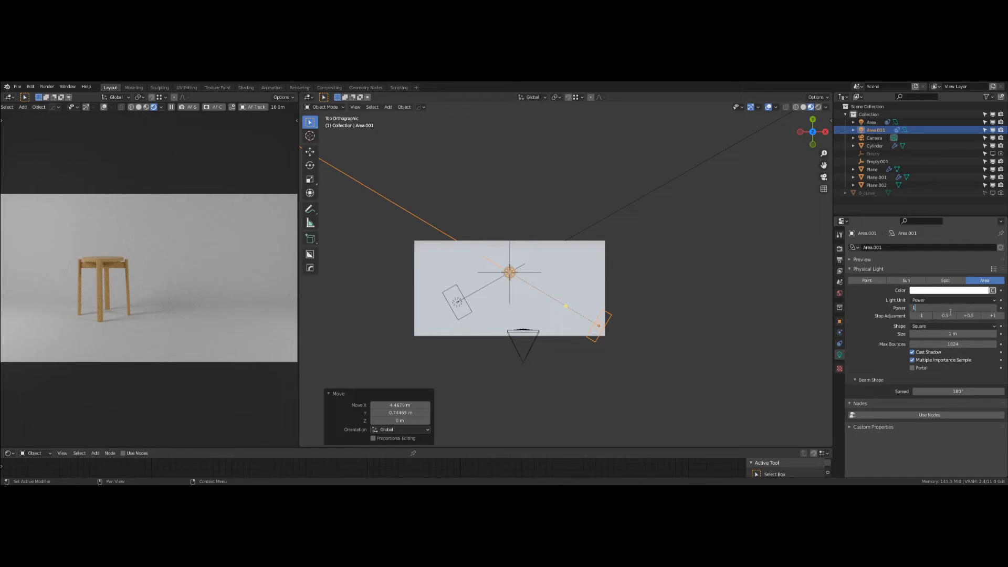
pyautogui.write('0')
pyautogui.press('Return')
# Step: Duplicate the second light and centre the copy over the stool in top view, about 2.82 m across X and 1.7 m along Y
pyautogui.scroll(3, 556, 304)
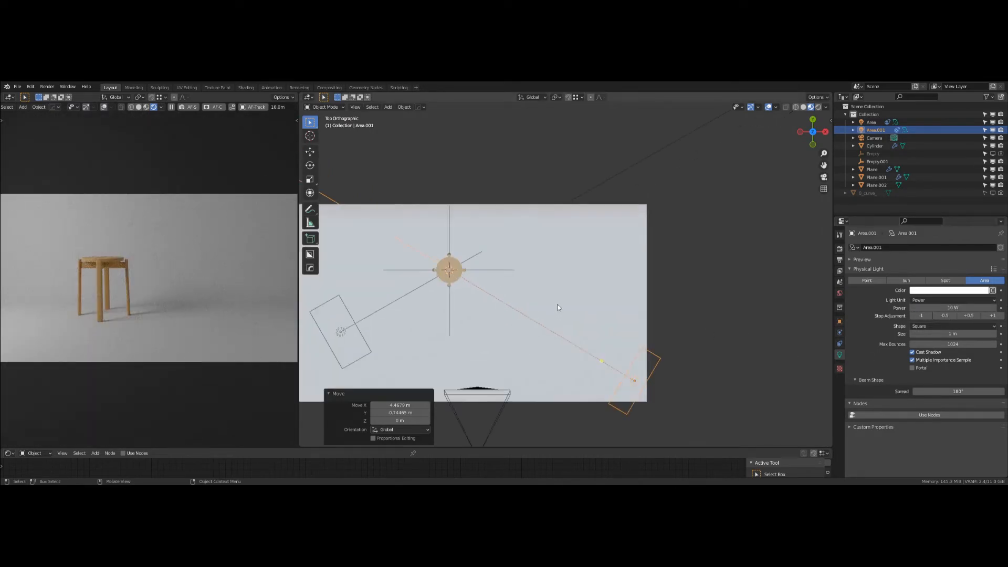
pyautogui.moveTo(557, 303)
pyautogui.mouseDown(button='middle')
pyautogui.moveTo(535, 294)
pyautogui.moveTo(565, 288)
pyautogui.mouseUp(button='middle')
pyautogui.scroll(-3, 551, 295)
pyautogui.press('`')
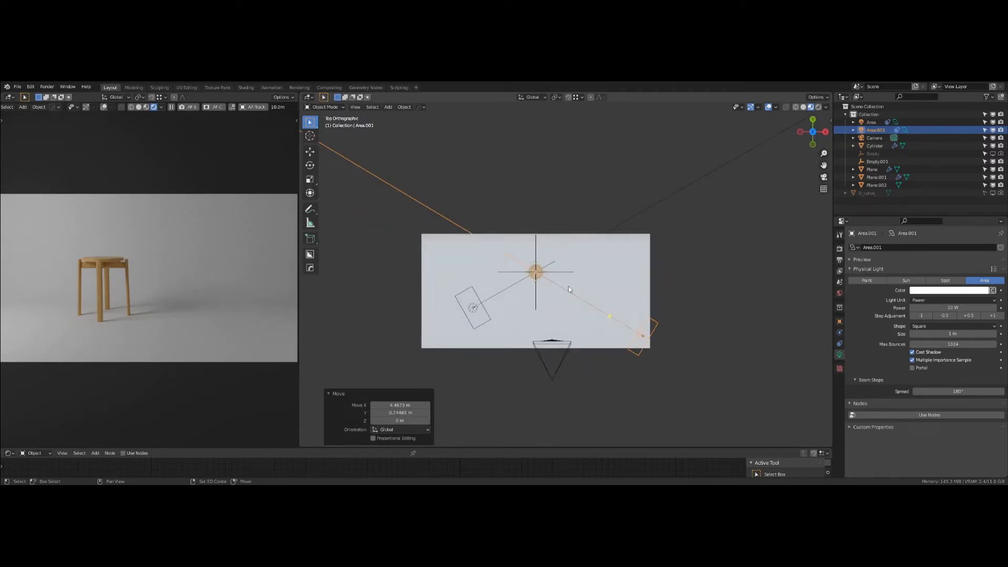
pyautogui.hotkey('shift', 'd')
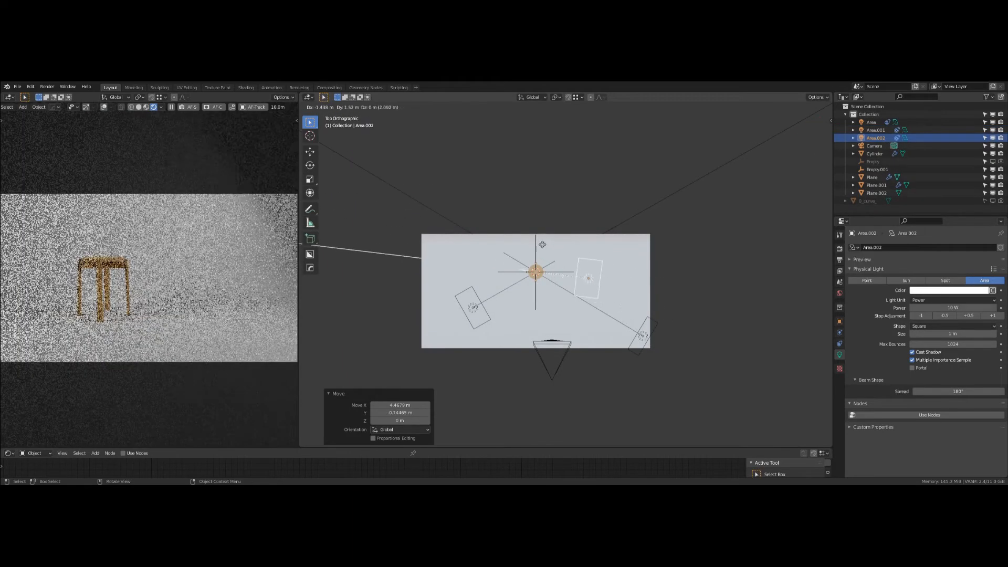
pyautogui.click(490, 236)
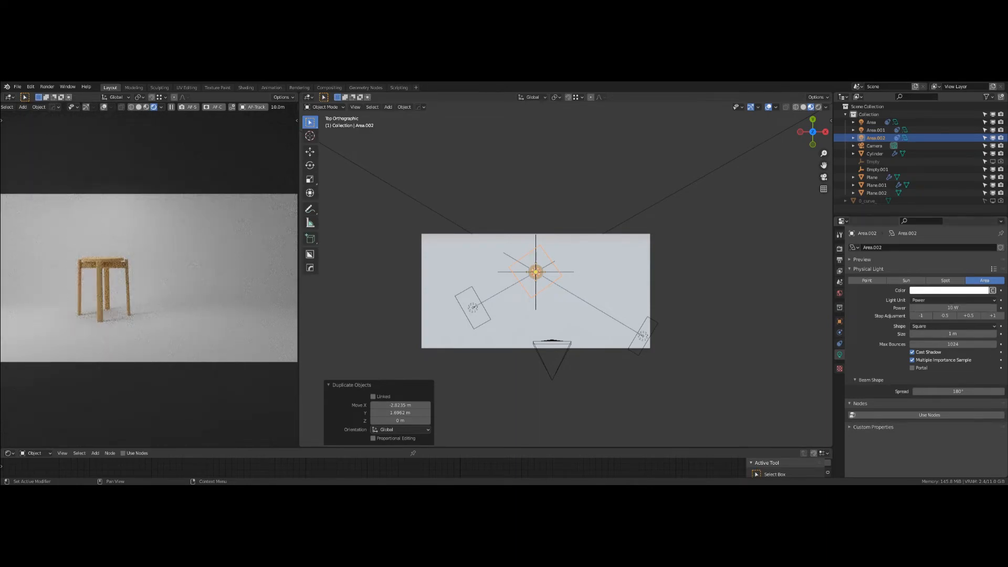
# Step: From the front view, raise the overhead light about 0.65 m along Z and set its power to 5 W
pyautogui.press('`')
pyautogui.click(447, 250)
pyautogui.scroll(1, 531, 269)
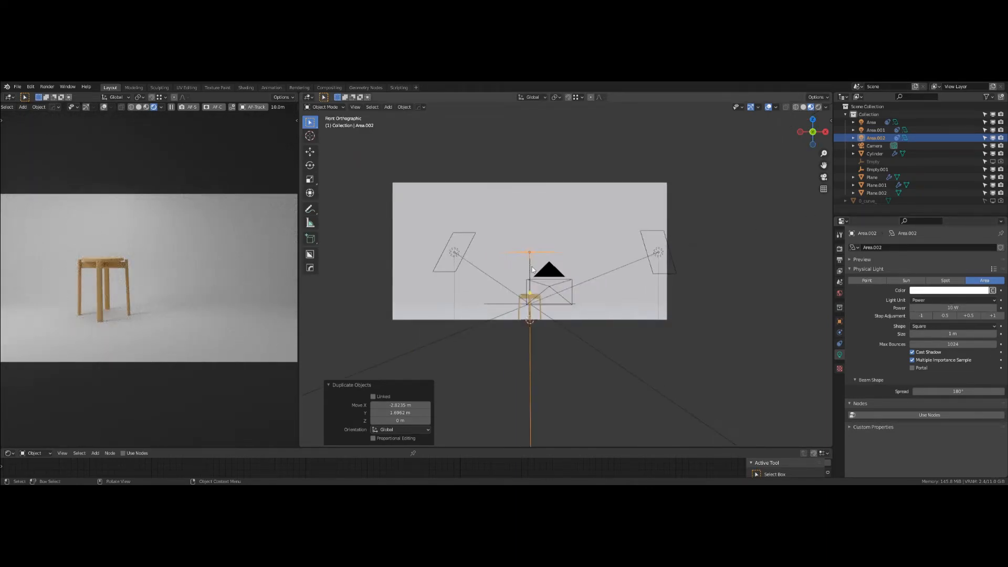
pyautogui.press('g')
pyautogui.press('z')
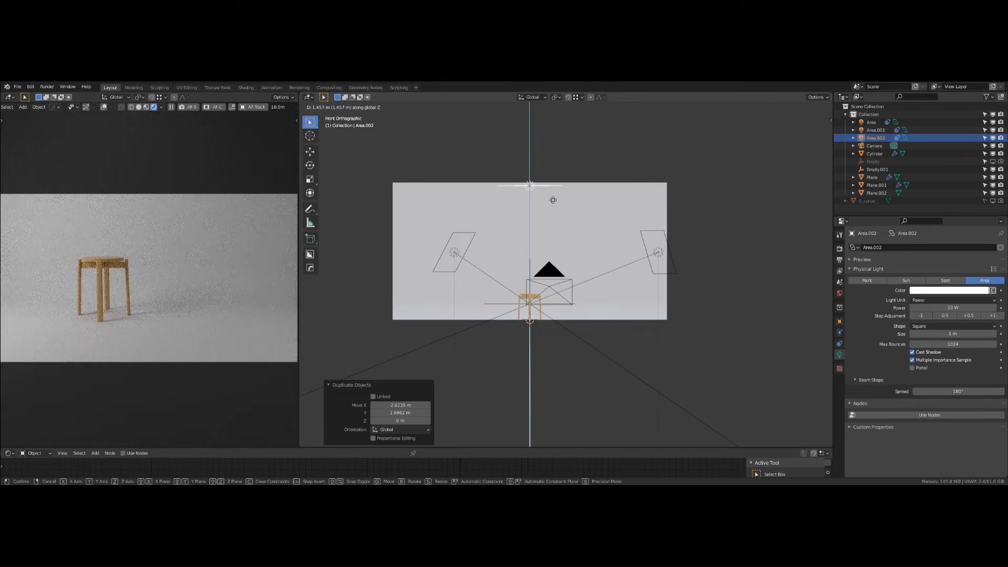
pyautogui.click(554, 237)
pyautogui.click(961, 309)
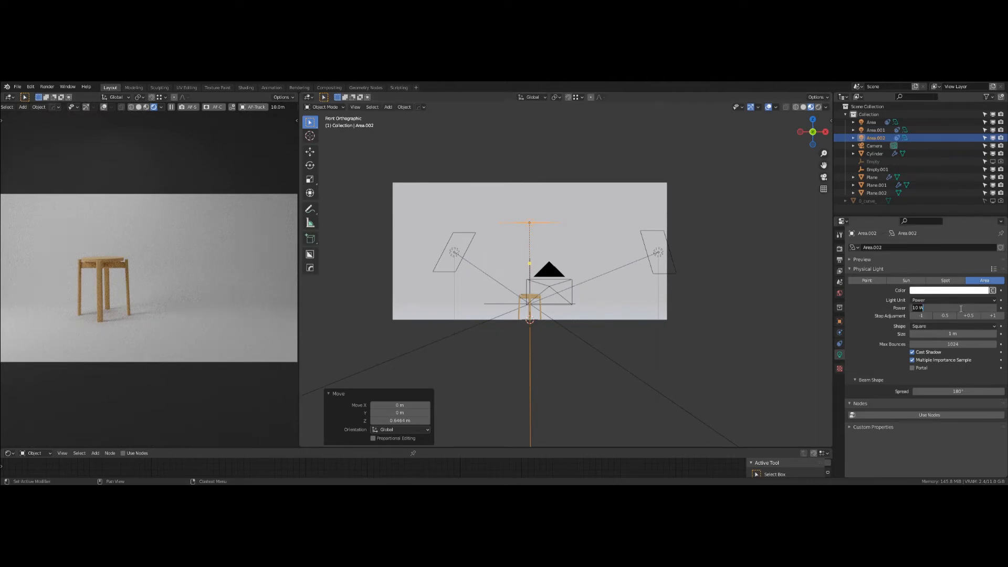
pyautogui.write('5')
pyautogui.press('Return')
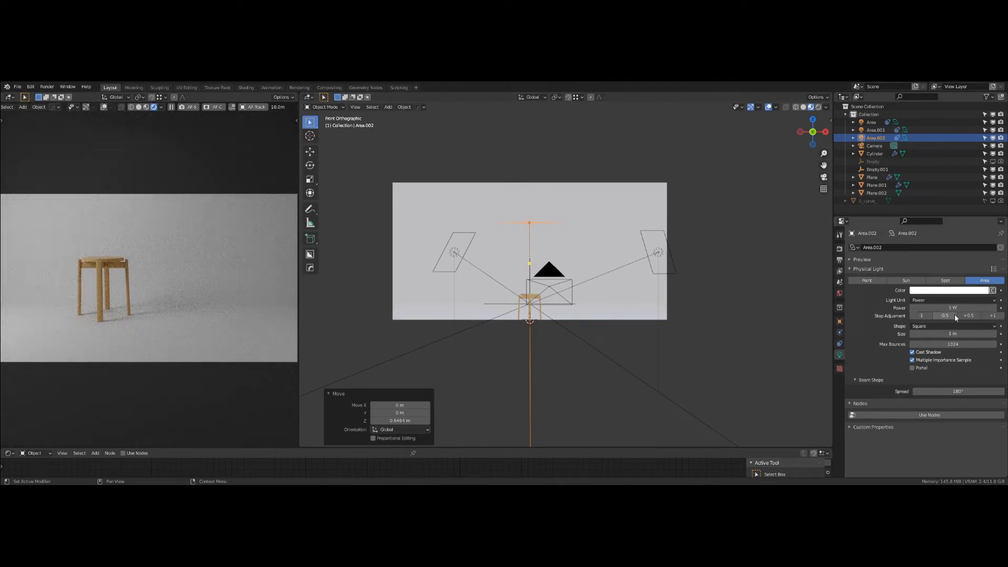
# Step: Select the second side light, Area.001, and set its power to 8 W
pyautogui.click(643, 239)
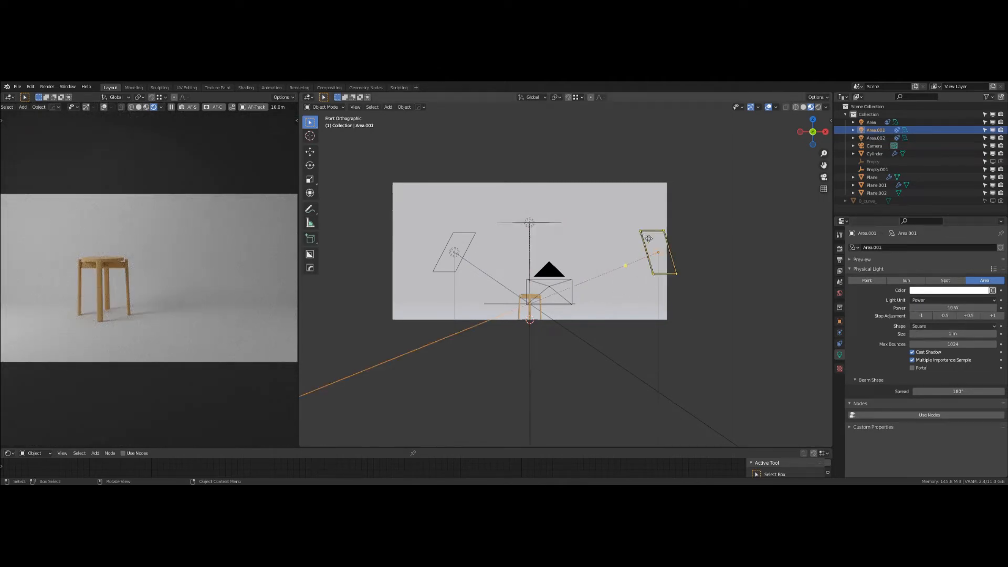
pyautogui.click(959, 309)
pyautogui.write('8')
pyautogui.press('Return')
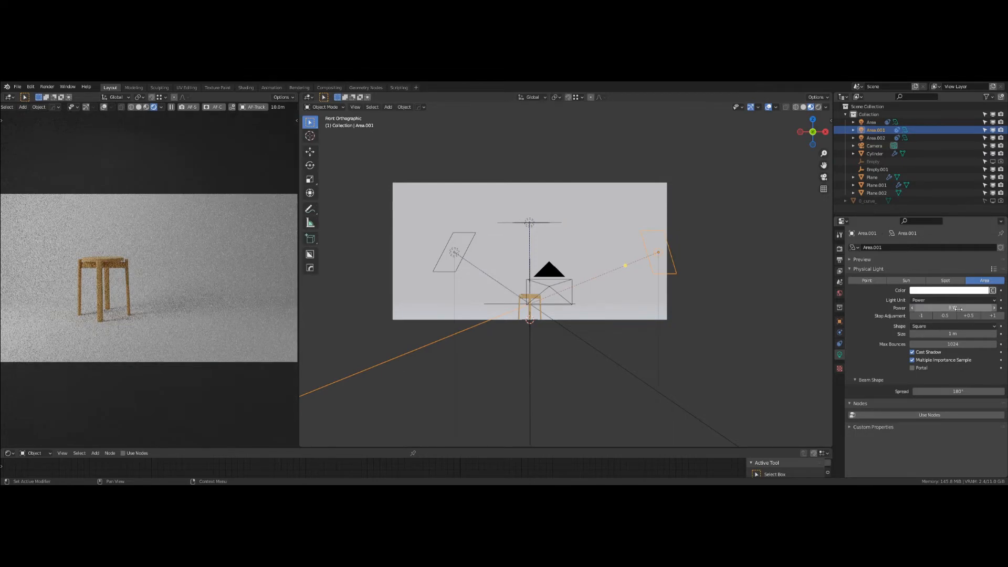
# Step: Select the original area light and set its power to 40 W
pyautogui.click(472, 247)
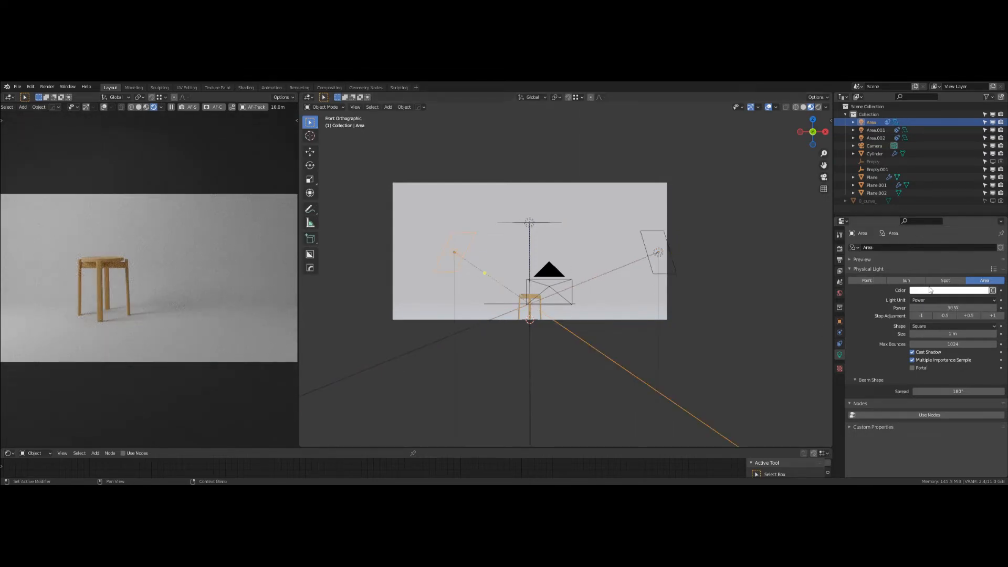
pyautogui.click(960, 308)
pyautogui.press('Return')
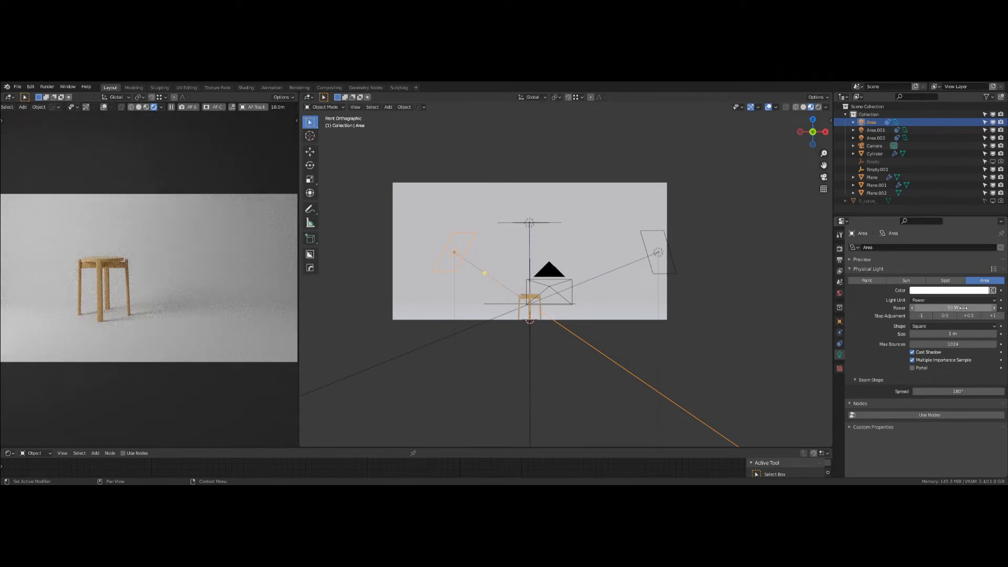
pyautogui.click(962, 308)
pyautogui.write('40')
pyautogui.press('Return')
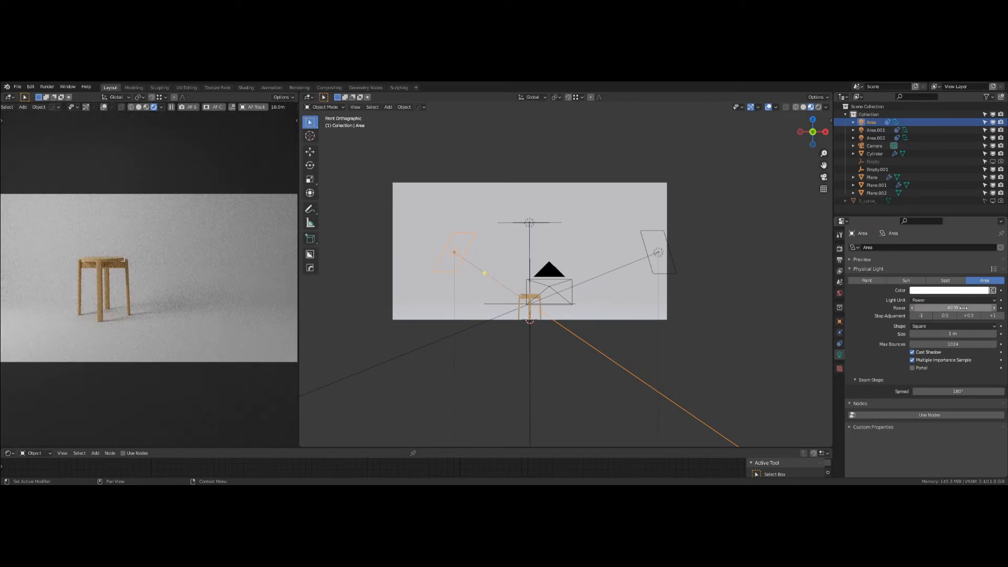
# Step: Examine the lit stool up close in the 3D view and the rendered camera view, and save the file
pyautogui.scroll(4, 563, 349)
pyautogui.keyDown('shift'); pyautogui.moveTo(562, 349); pyautogui.dragTo(527, 338, button='middle'); pyautogui.keyUp('shift')
pyautogui.scroll(2, 525, 309)
pyautogui.moveTo(457, 318); pyautogui.dragTo(593, 287, button='middle')
pyautogui.scroll(3, 489, 316)
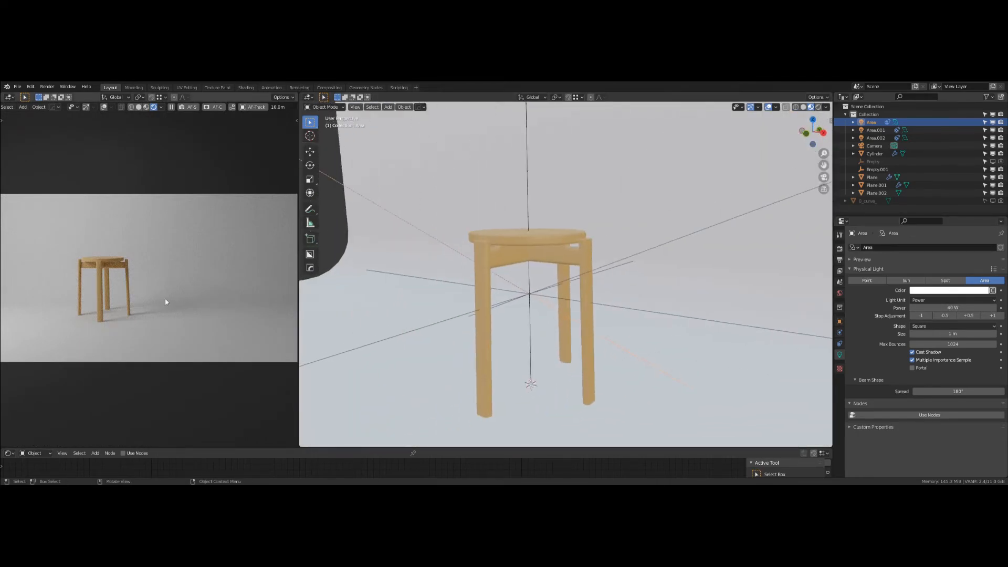
pyautogui.scroll(6, 87, 287)
pyautogui.keyDown('shift'); pyautogui.moveTo(87, 287); pyautogui.dragTo(146, 250, button='middle'); pyautogui.keyUp('shift')
pyautogui.scroll(5, 210, 281)
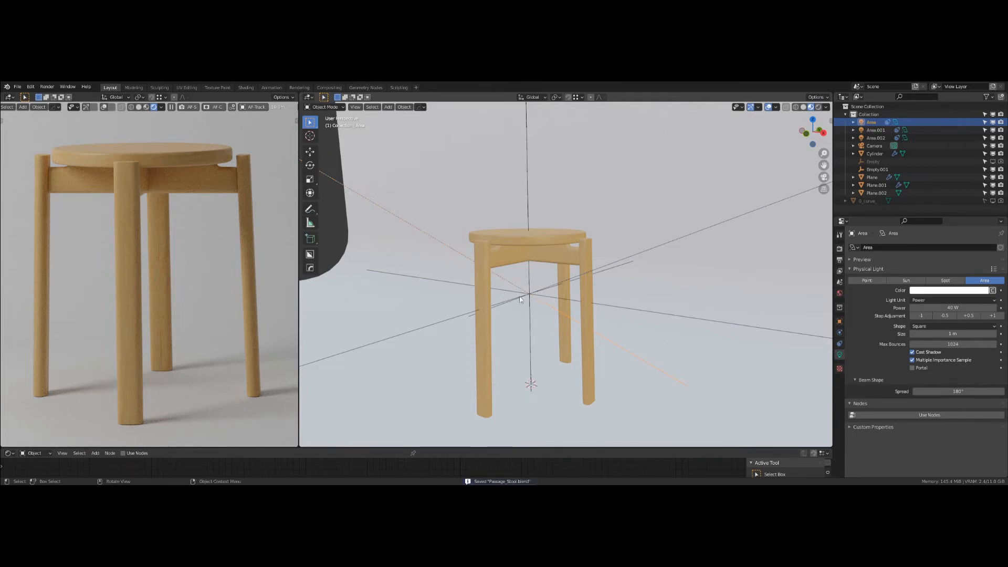
# Step: Examine the stool's seat, leg tops and wood grain up close from several angles in the material preview
pyautogui.moveTo(502, 301); pyautogui.dragTo(590, 348, button='middle')
pyautogui.moveTo(496, 329); pyautogui.dragTo(556, 318, button='middle')
pyautogui.scroll(-4, 559, 332)
pyautogui.scroll(4, 551, 277)
pyautogui.scroll(4, 625, 286)
pyautogui.moveTo(557, 319); pyautogui.dragTo(528, 319, button='middle')
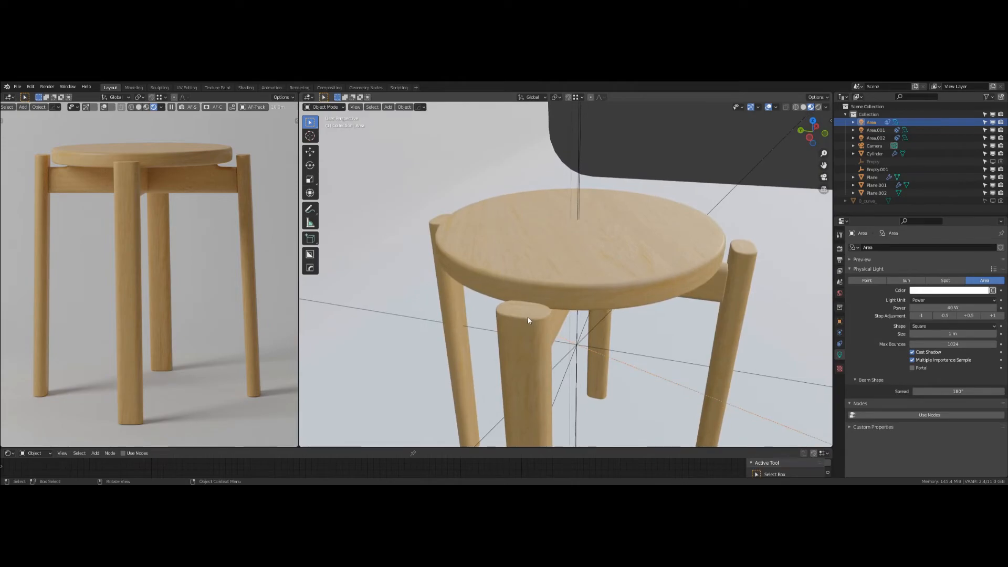
# Step: Select the curved studio backdrop, enlarge the shader editor and give the backdrop a new material
pyautogui.scroll(-6, 149, 274)
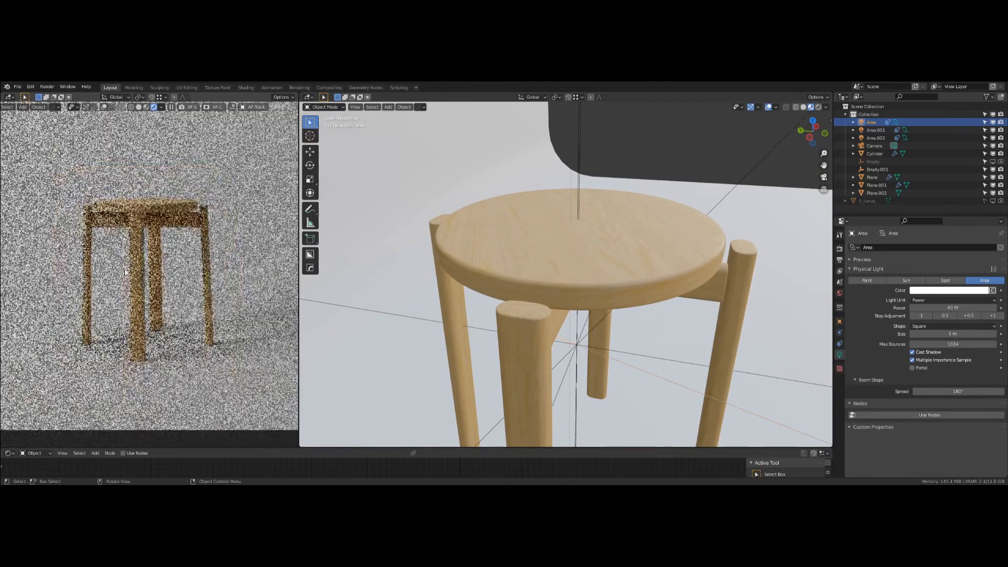
pyautogui.click(470, 166)
pyautogui.scroll(-8, 470, 166)
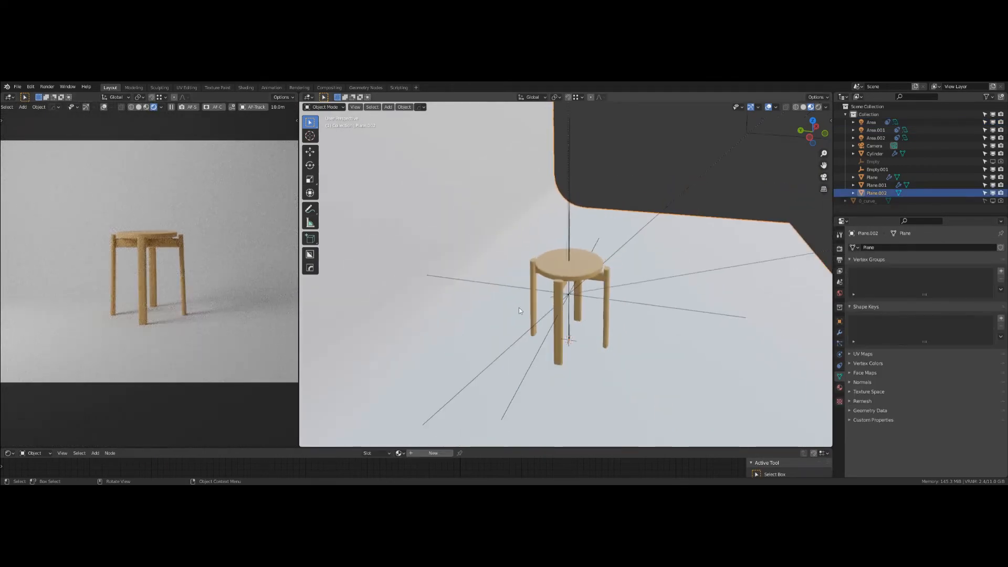
pyautogui.moveTo(518, 307); pyautogui.dragTo(457, 297, button='middle')
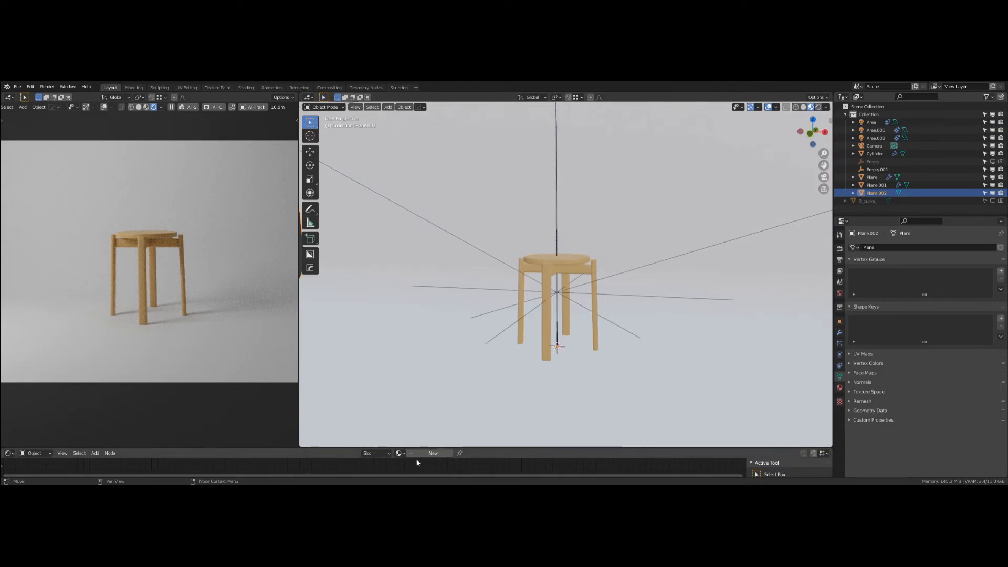
pyautogui.moveTo(484, 445); pyautogui.dragTo(475, 321)
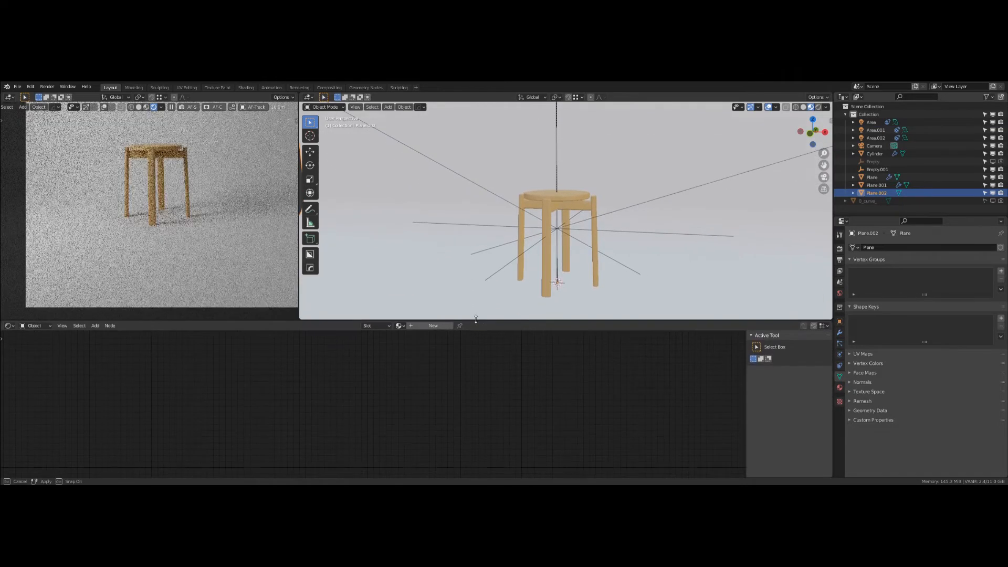
pyautogui.click(433, 326)
# Step: Set the backdrop material's roughness to 1.000 and brighten its base color to pure white
pyautogui.scroll(5, 465, 378)
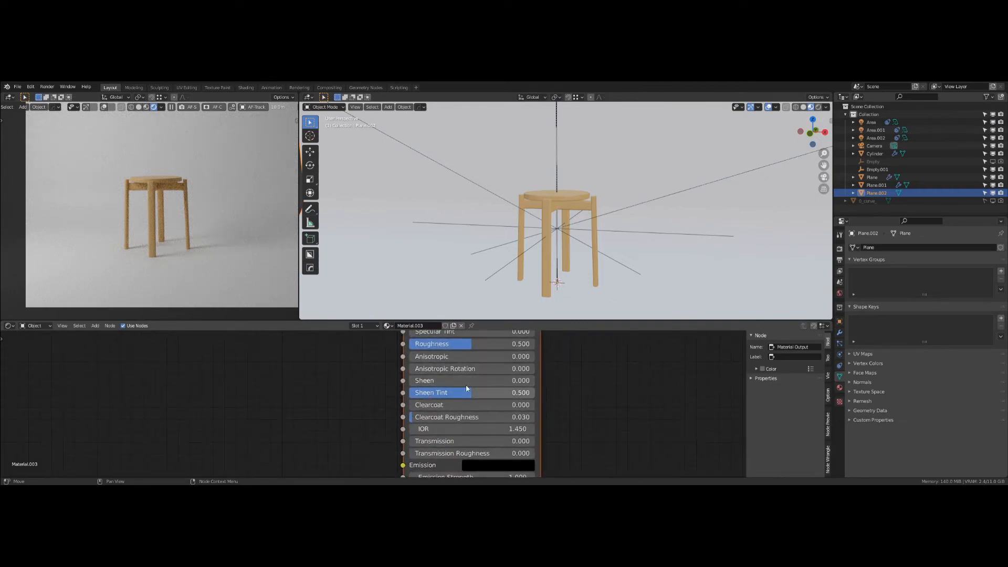
pyautogui.moveTo(470, 345); pyautogui.dragTo(534, 344)
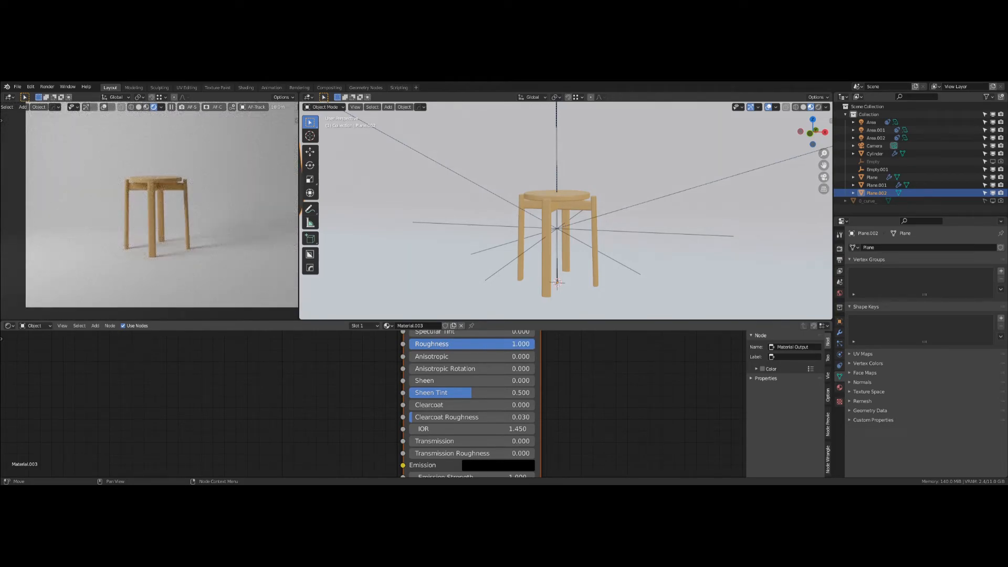
pyautogui.scroll(-3, 557, 377)
pyautogui.moveTo(560, 378); pyautogui.dragTo(553, 461, button='middle')
pyautogui.click(468, 371)
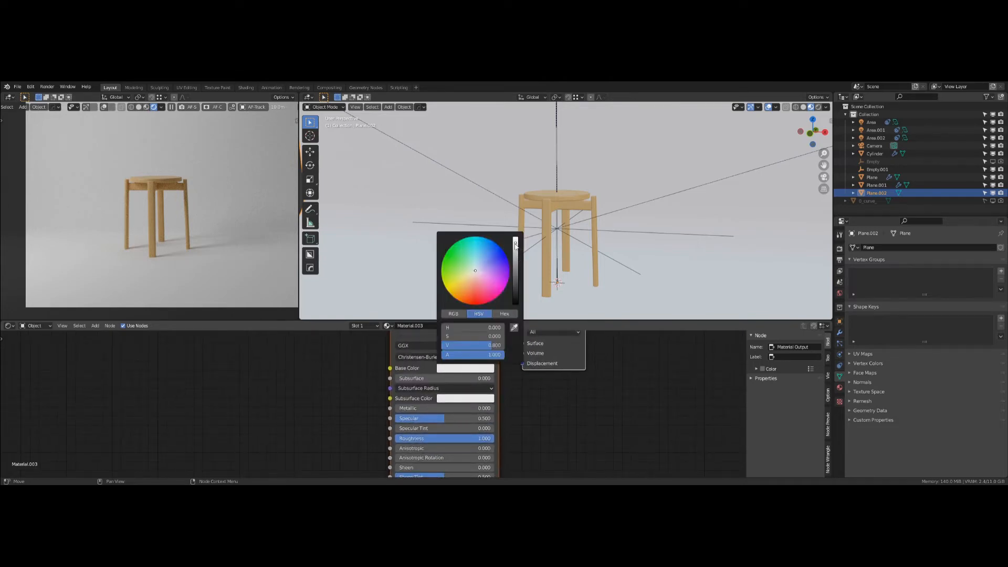
pyautogui.moveTo(515, 244); pyautogui.dragTo(515, 234)
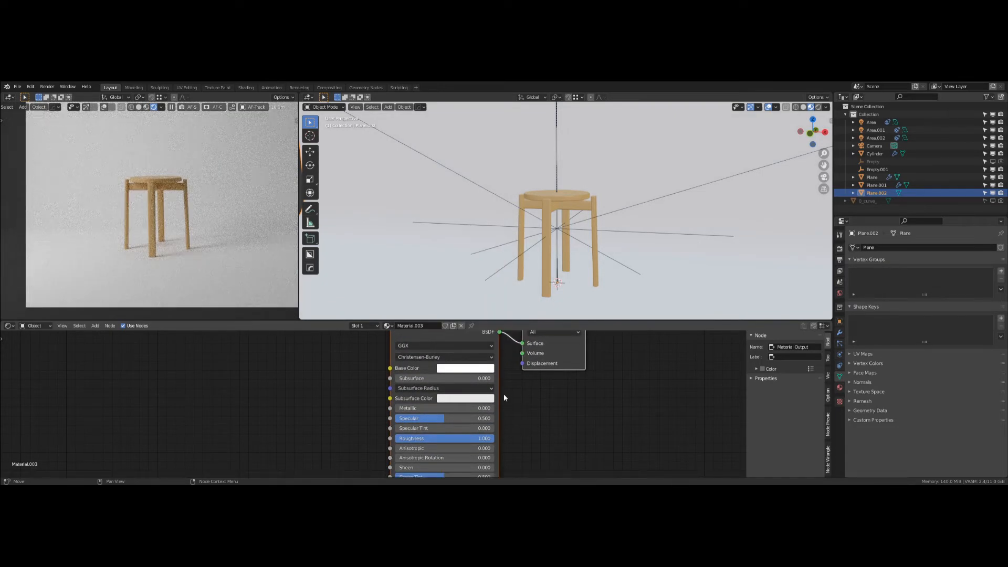
# Step: Try the backdrop material's Metallic value at 1.000 and return it to 0.000
pyautogui.scroll(-1, 503, 398)
pyautogui.moveTo(536, 407); pyautogui.dragTo(569, 364, button='middle')
pyautogui.moveTo(445, 365); pyautogui.dragTo(517, 365)
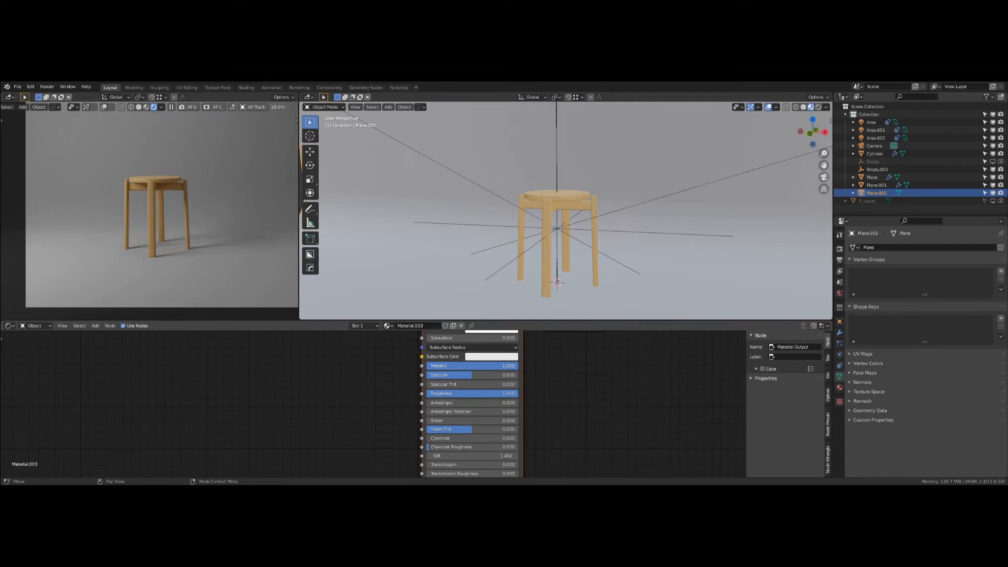
pyautogui.moveTo(518, 365); pyautogui.dragTo(426, 365)
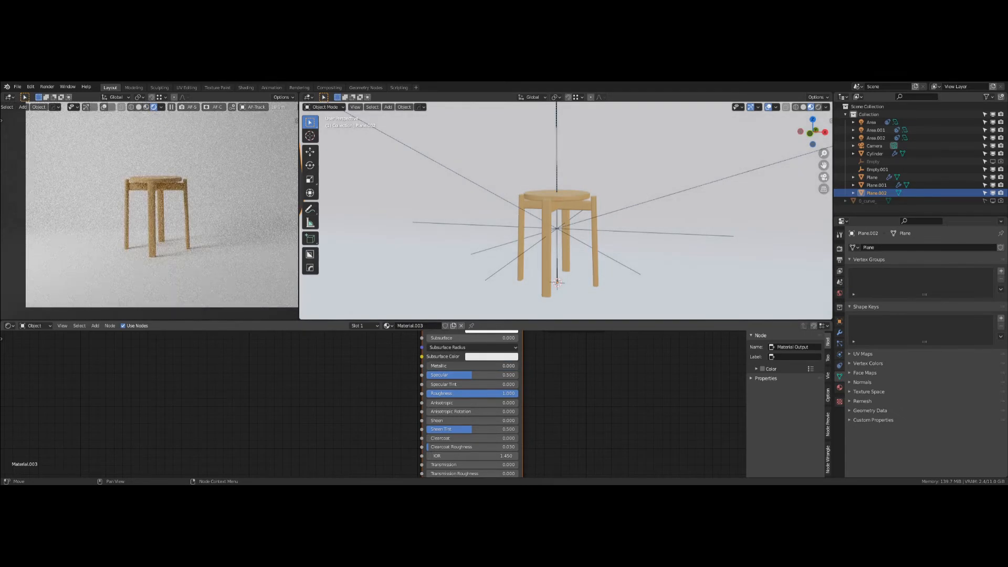
# Step: Readjust the brightness of the backdrop's base color to a value of 1.000
pyautogui.click(508, 357)
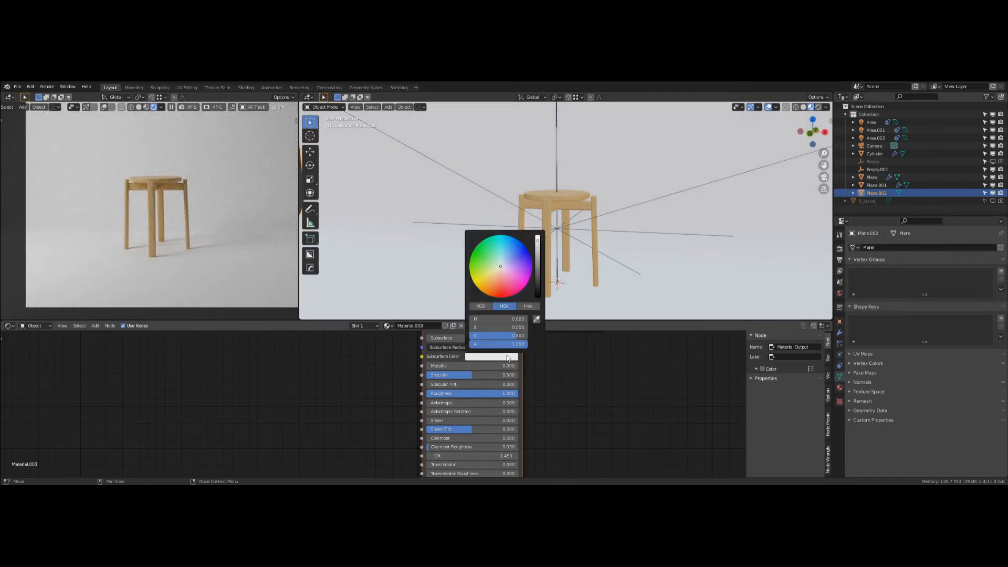
pyautogui.moveTo(549, 384); pyautogui.dragTo(557, 421, button='middle')
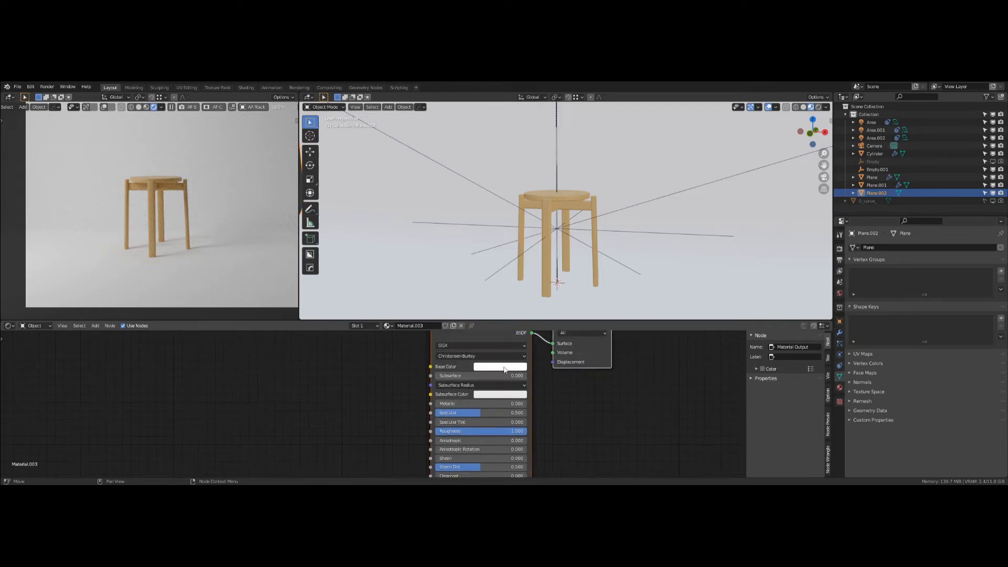
pyautogui.click(504, 367)
pyautogui.moveTo(549, 250)
pyautogui.mouseDown()
pyautogui.moveTo(546, 286)
pyautogui.moveTo(546, 246)
pyautogui.mouseUp()
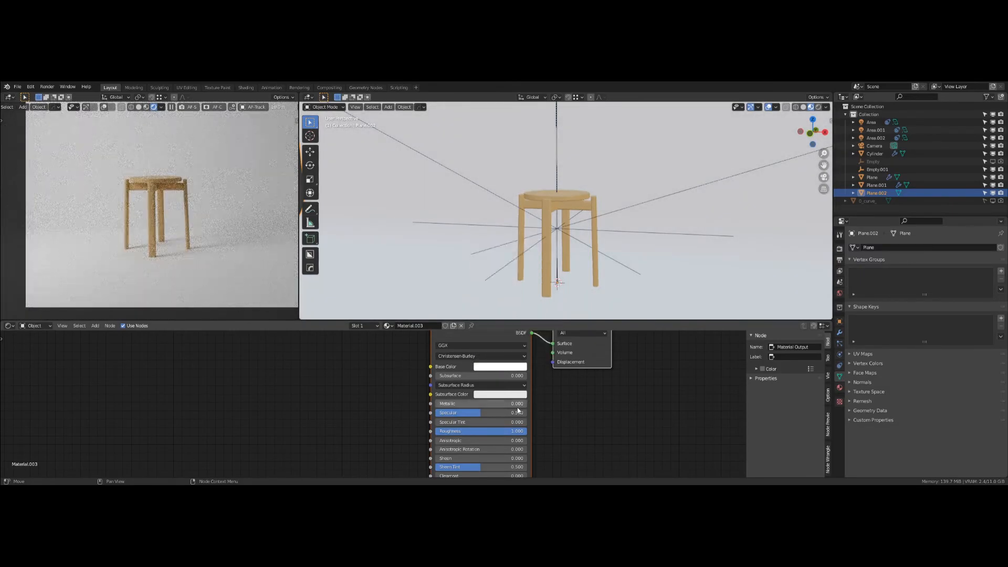
pyautogui.click(514, 368)
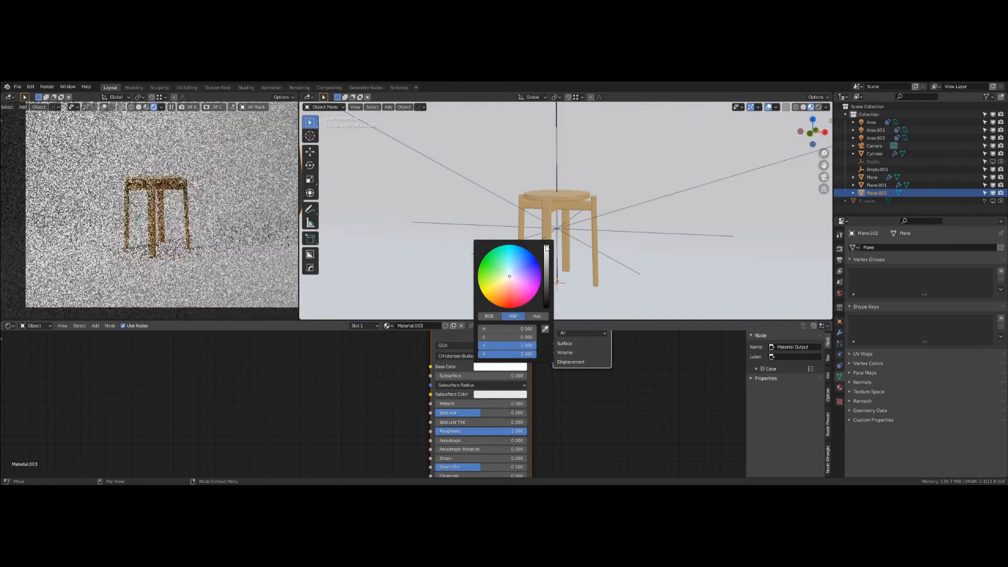
# Step: Try the backdrop fully metallic at 1.000, compare the stool up close in the rendered camera view, and reset Metallic to 0.000
pyautogui.moveTo(459, 404); pyautogui.dragTo(526, 404)
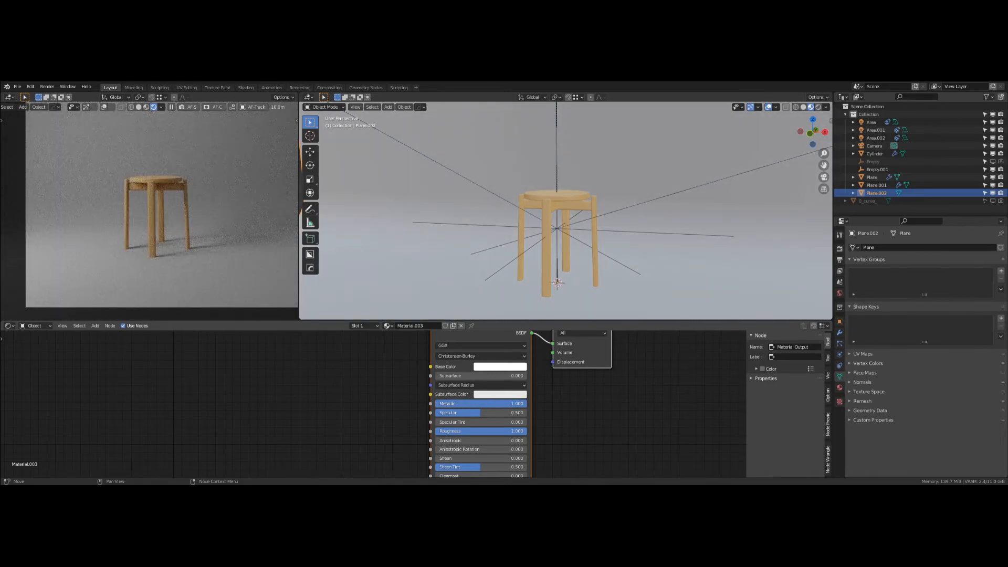
pyautogui.moveTo(583, 284); pyautogui.dragTo(634, 275, button='middle')
pyautogui.scroll(8, 155, 175)
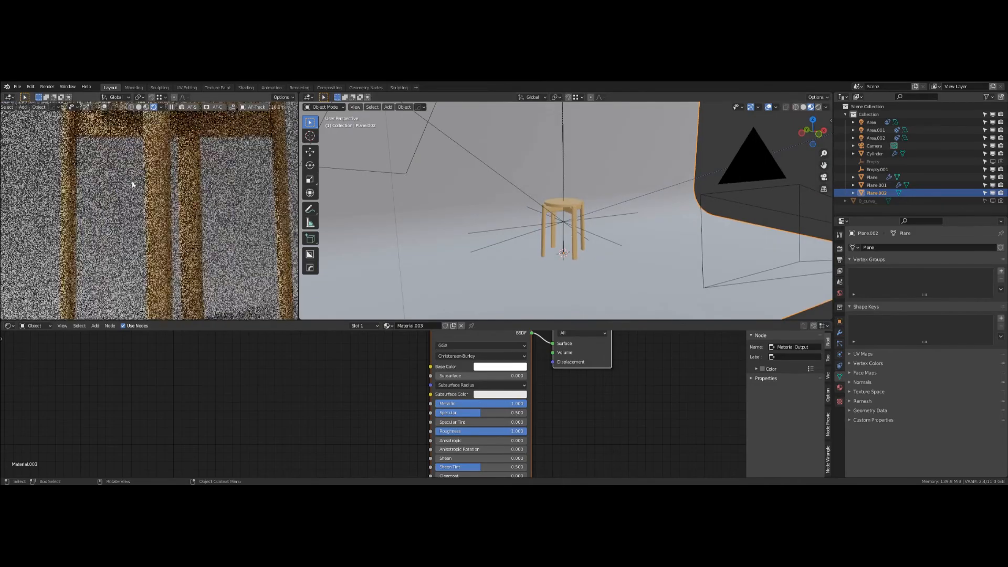
pyautogui.scroll(-4, 156, 176)
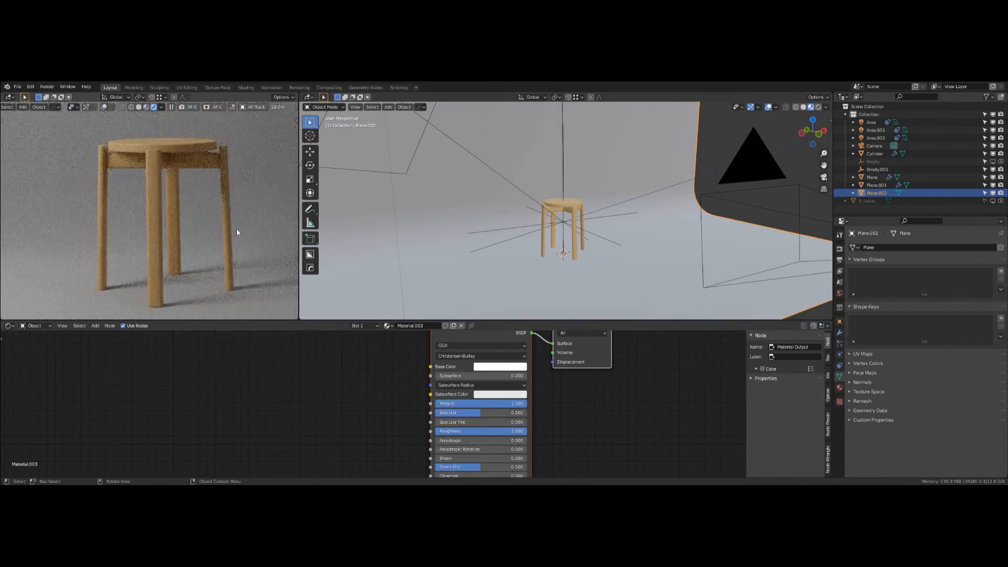
pyautogui.click(498, 366)
pyautogui.moveTo(523, 403); pyautogui.dragTo(437, 403)
# Step: Select the overhead area light, Area.002, and set its power to 2 W
pyautogui.scroll(-4, 585, 239)
pyautogui.moveTo(585, 239); pyautogui.dragTo(537, 243, button='middle')
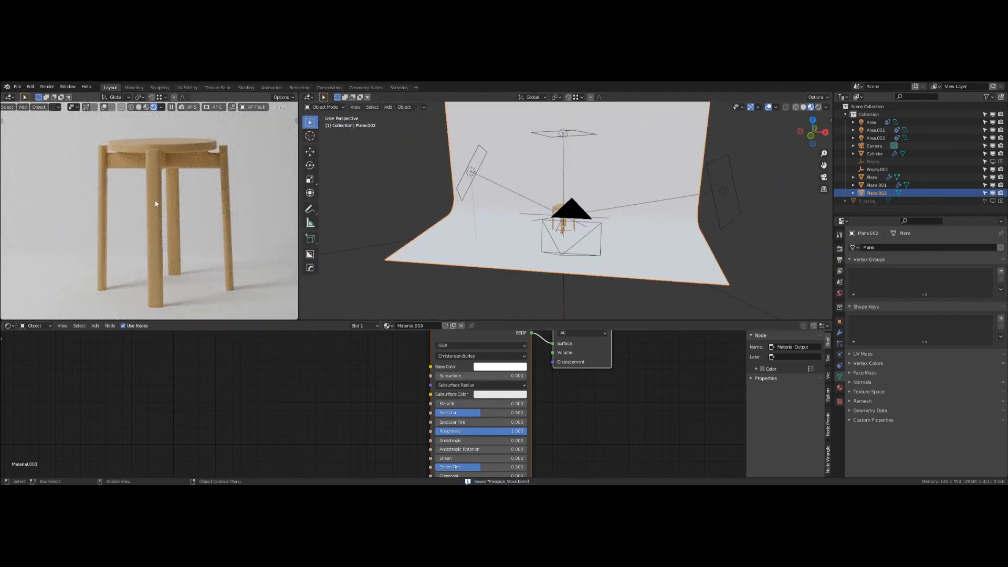
pyautogui.scroll(-5, 178, 210)
pyautogui.moveTo(151, 226); pyautogui.dragTo(105, 213, button='middle')
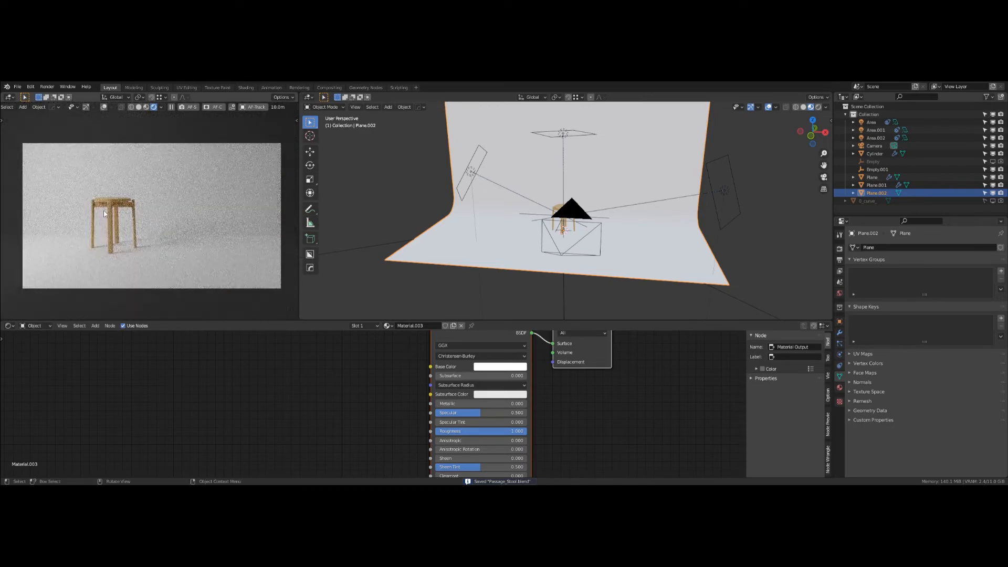
pyautogui.press('KP_0')
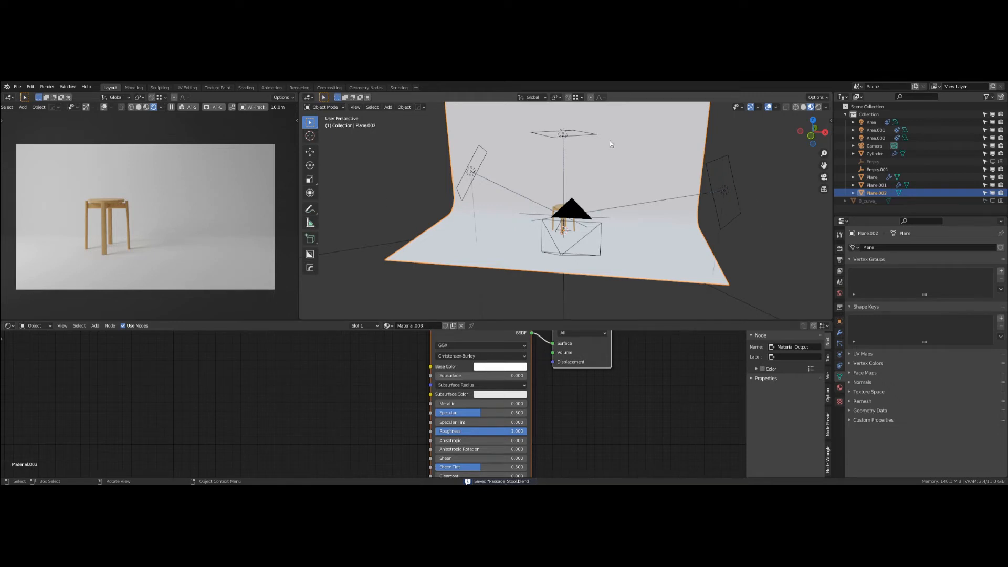
pyautogui.click(570, 131)
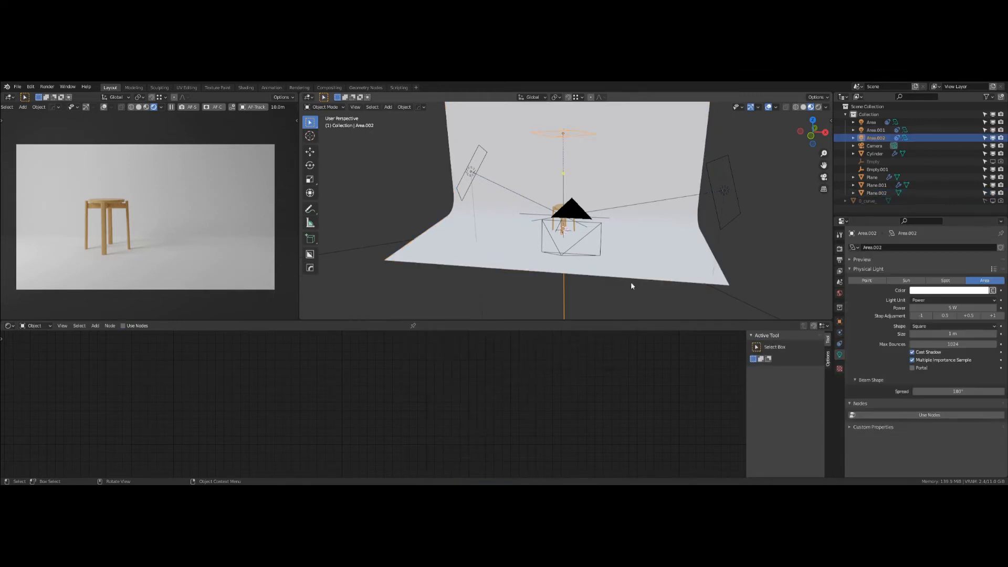
pyautogui.click(959, 306)
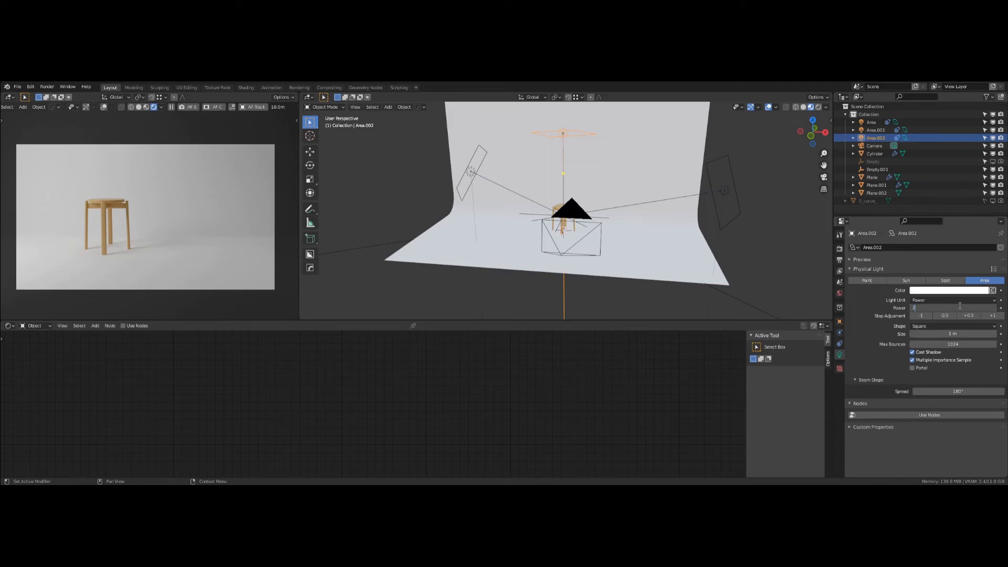
pyautogui.write('2')
pyautogui.press('Return')
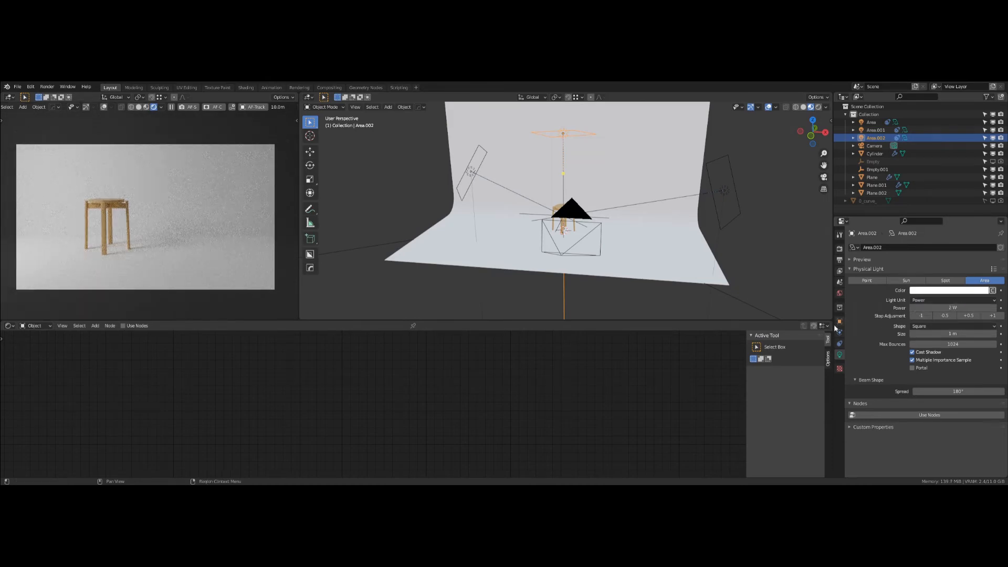
# Step: Select the side light Area.001 and edit its power value
pyautogui.click(723, 191)
pyautogui.click(962, 308)
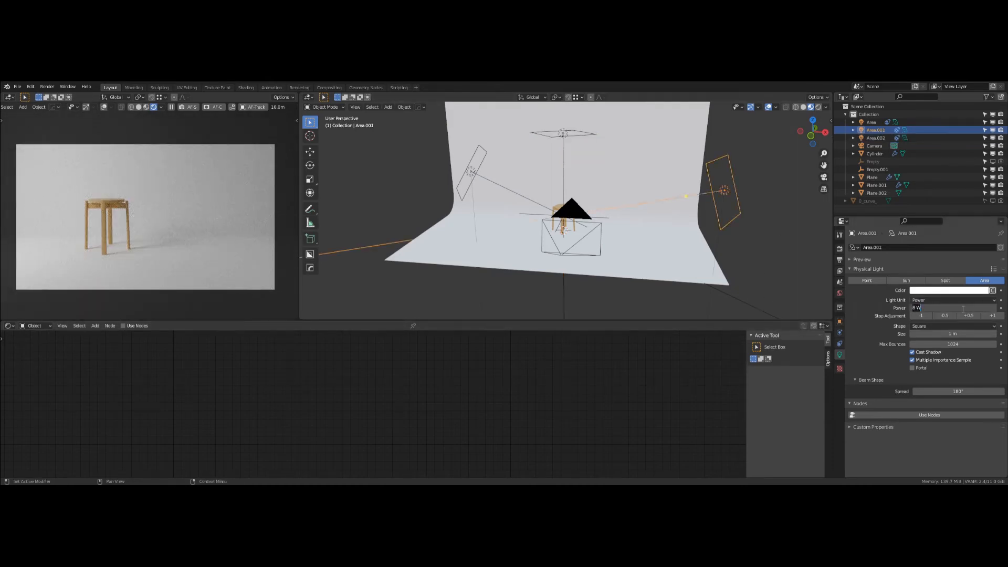
pyautogui.press('Return')
# Step: Select the original area light, try its power at 30 W and 60 W, and settle on 50 W
pyautogui.click(484, 165)
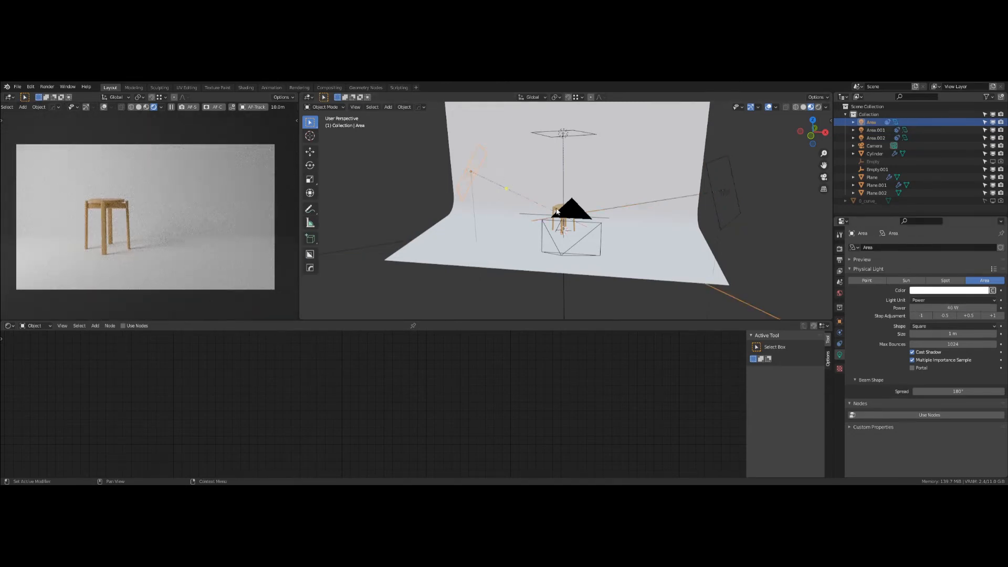
pyautogui.click(971, 307)
pyautogui.write('30')
pyautogui.press('Return')
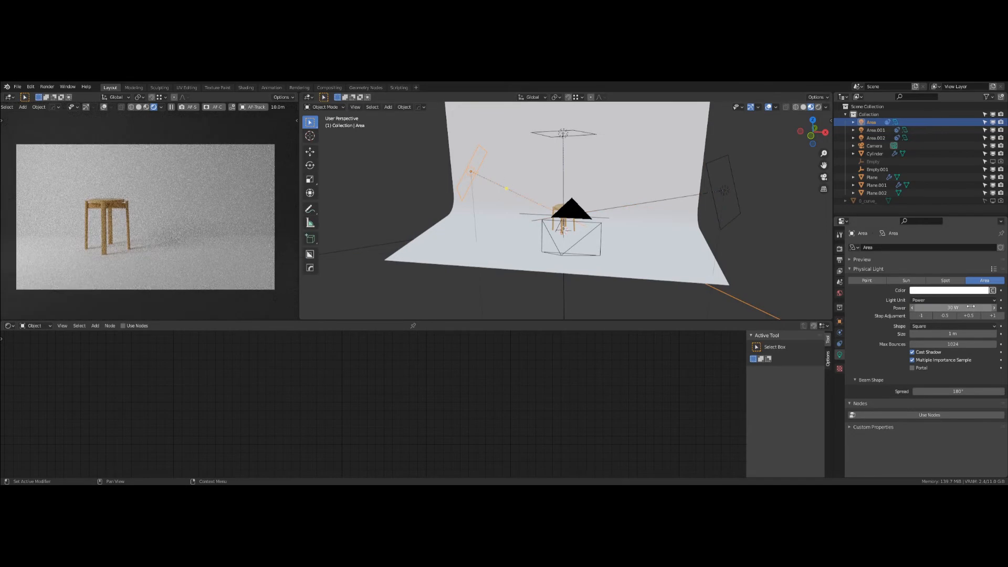
pyautogui.click(970, 307)
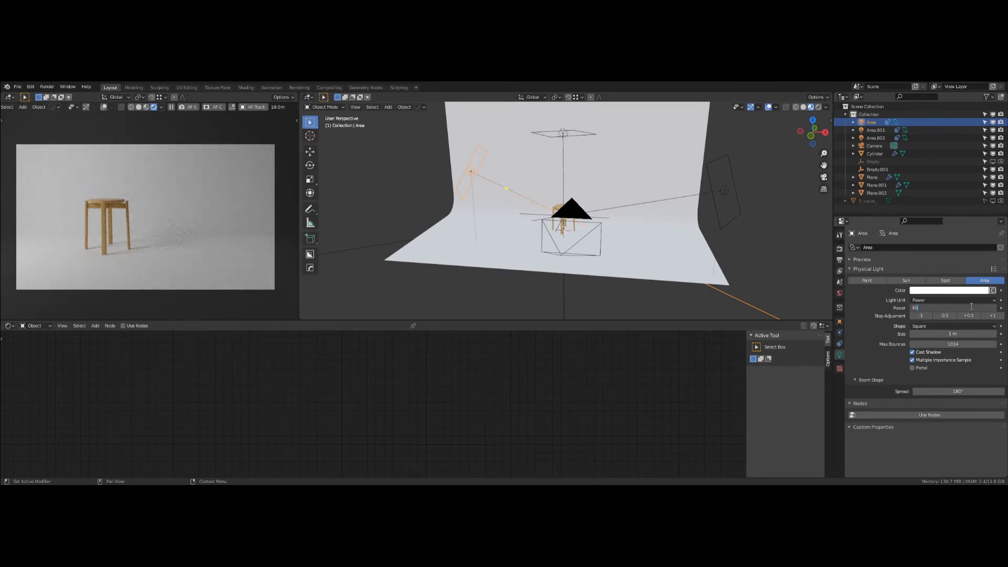
pyautogui.press('Return')
pyautogui.click(971, 307)
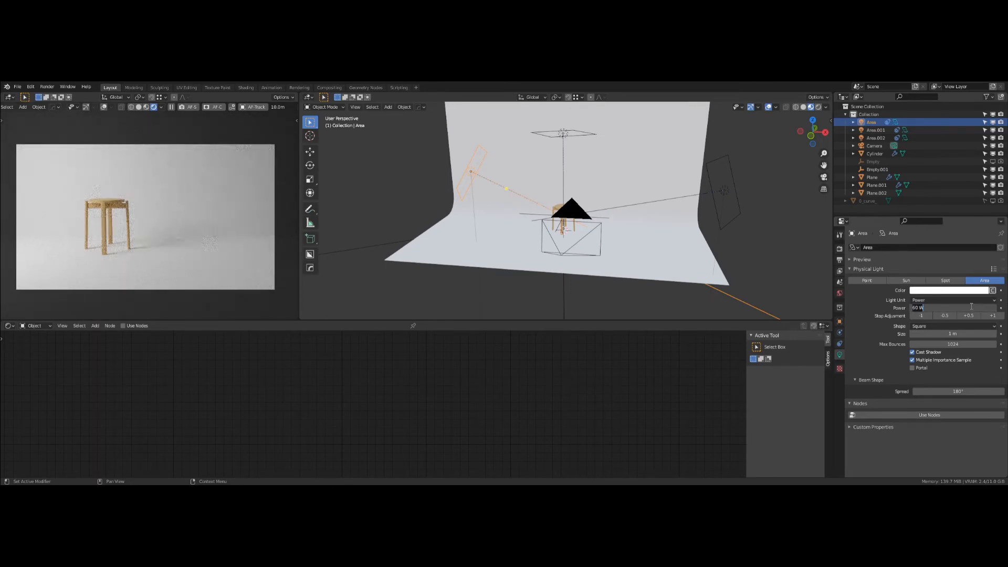
pyautogui.write('50')
pyautogui.press('Return')
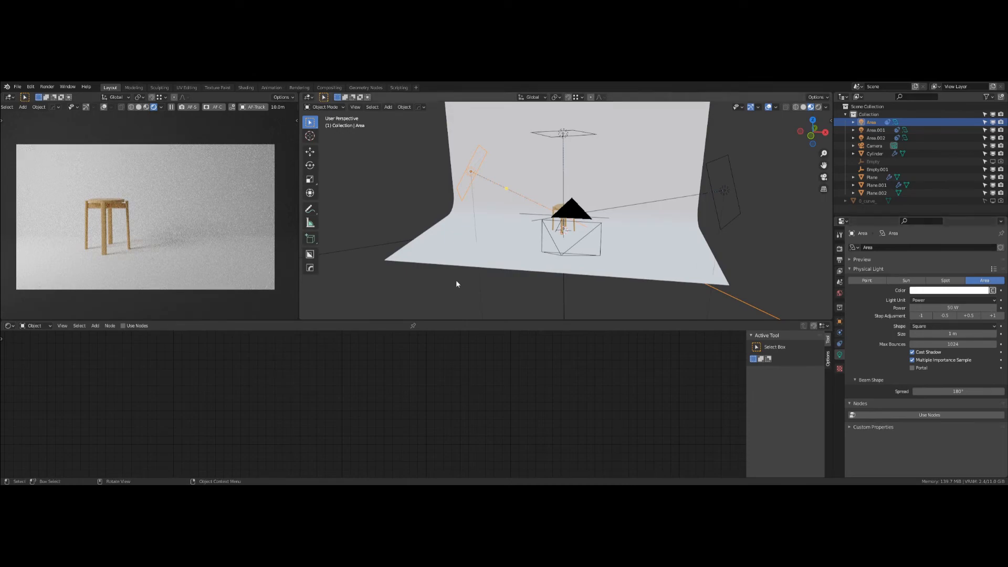
# Step: In the front view, try moving the original area light about 0.49 m away from the stool along the X axis
pyautogui.press('`')
pyautogui.click(441, 205)
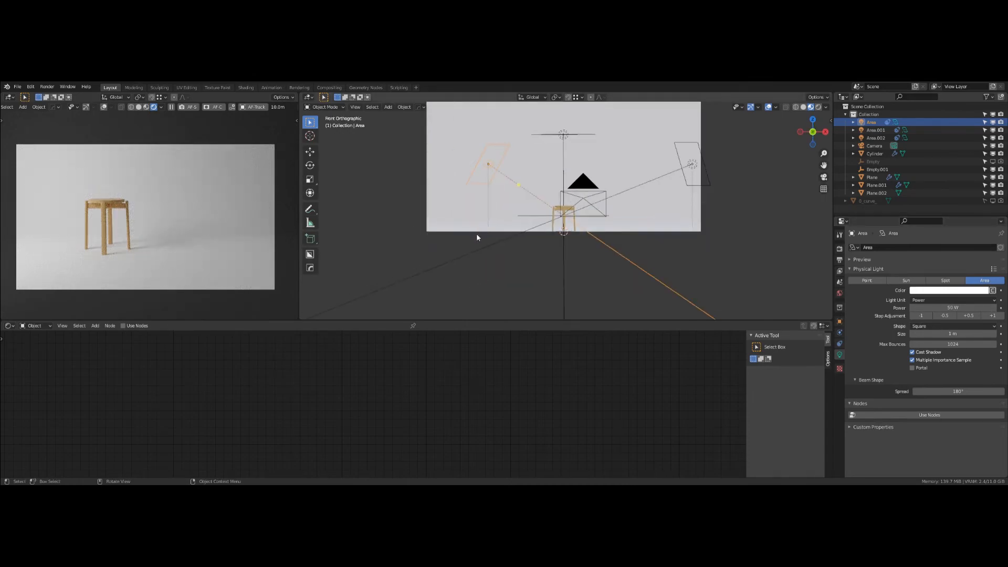
pyautogui.press('g')
pyautogui.press('x')
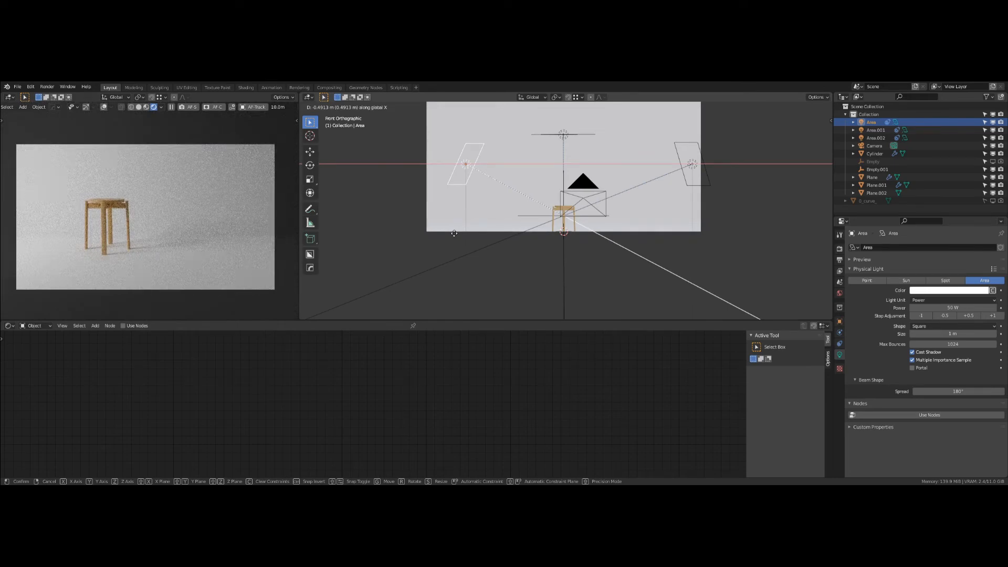
pyautogui.click(455, 232)
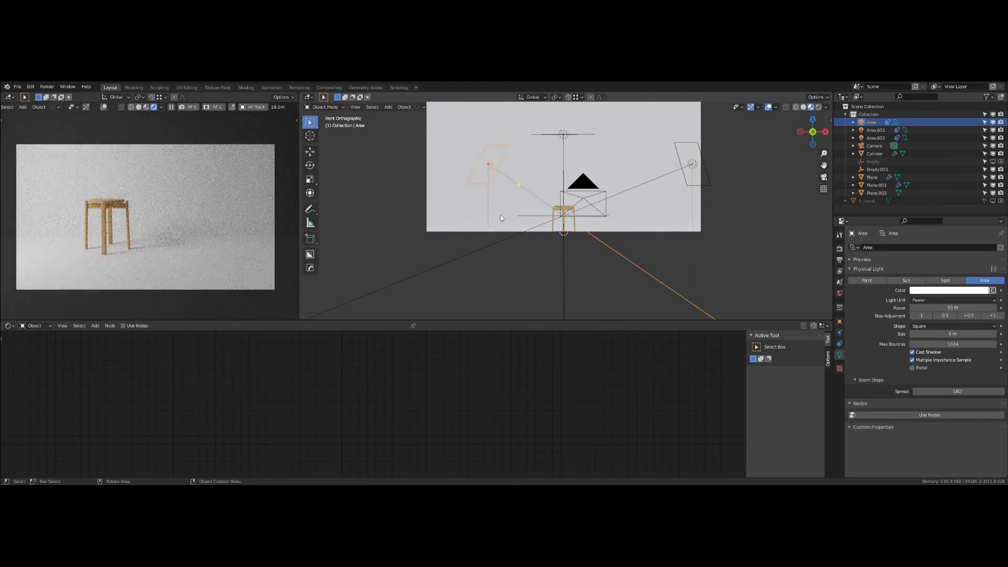
# Step: Save the file and switch the main 3D view to rendered shading with gizmos and overlays hidden
pyautogui.moveTo(500, 215); pyautogui.dragTo(535, 236, button='middle')
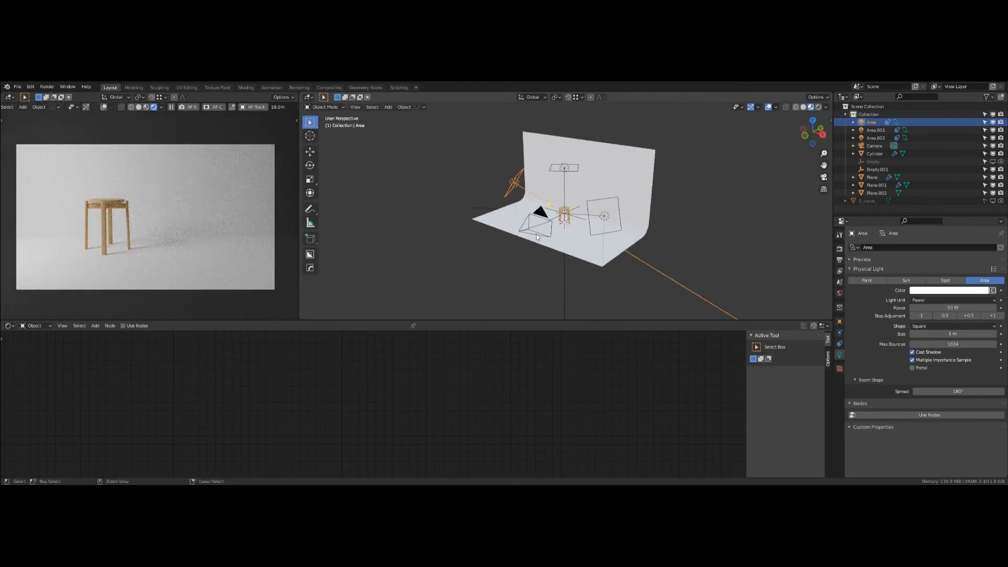
pyautogui.hotkey('ctrl', 's')
pyautogui.click(818, 107)
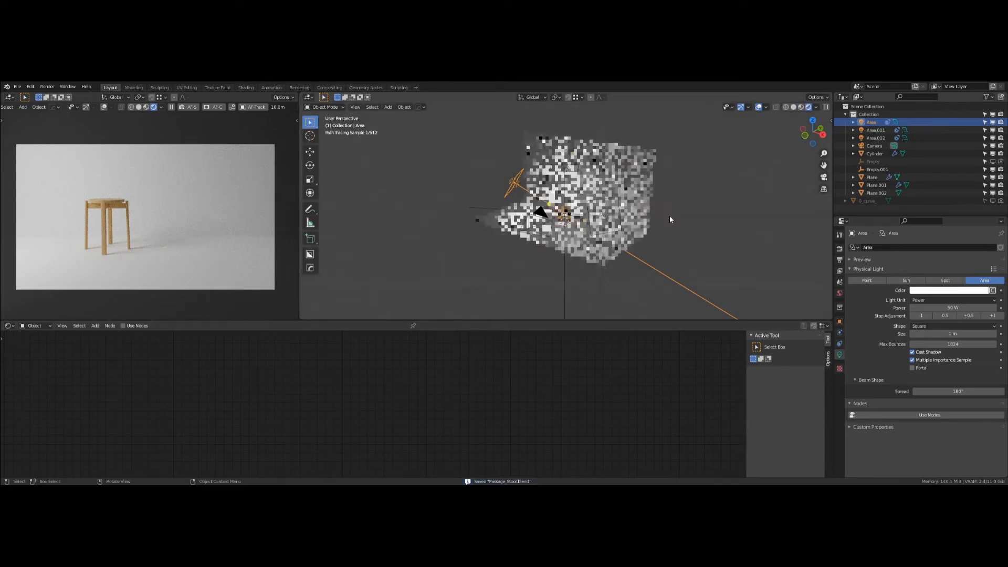
pyautogui.click(739, 108)
pyautogui.scroll(8, 598, 226)
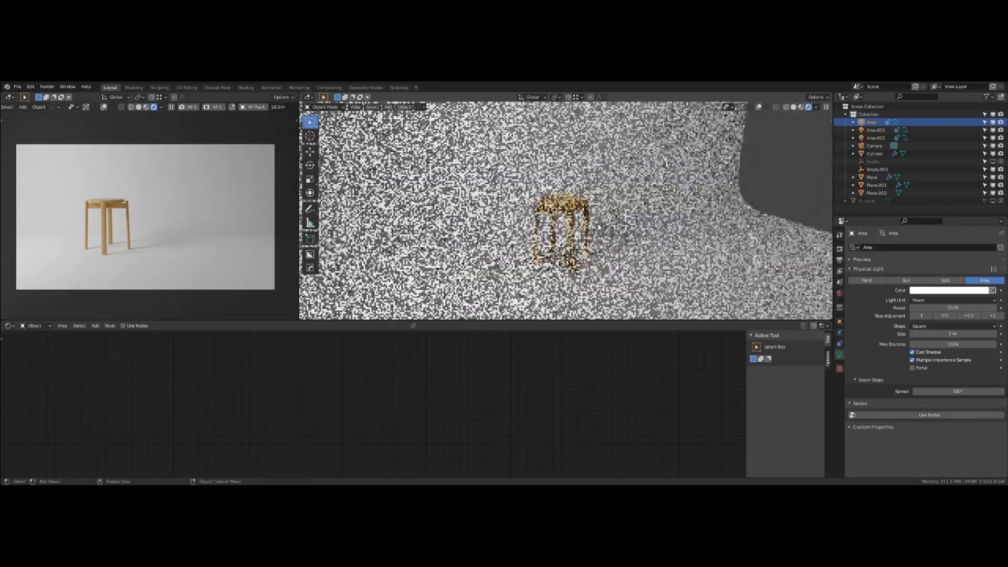
# Step: Enlarge the 3D views and inspect the rendered stool through the camera and from a free angle
pyautogui.moveTo(598, 226); pyautogui.dragTo(576, 251, button='middle')
pyautogui.press('KP_0')
pyautogui.scroll(4, 528, 223)
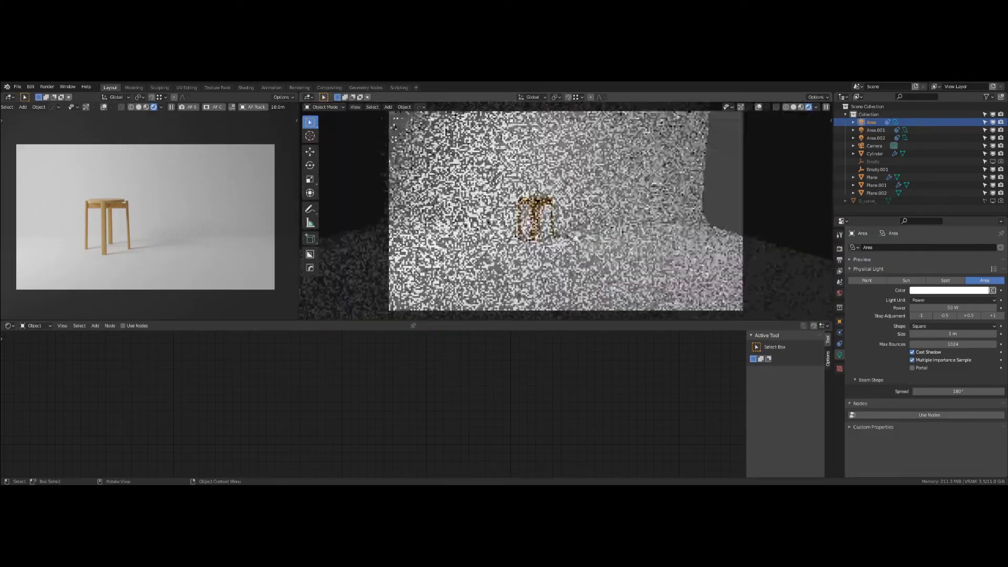
pyautogui.scroll(4, 527, 222)
pyautogui.scroll(-4, 546, 216)
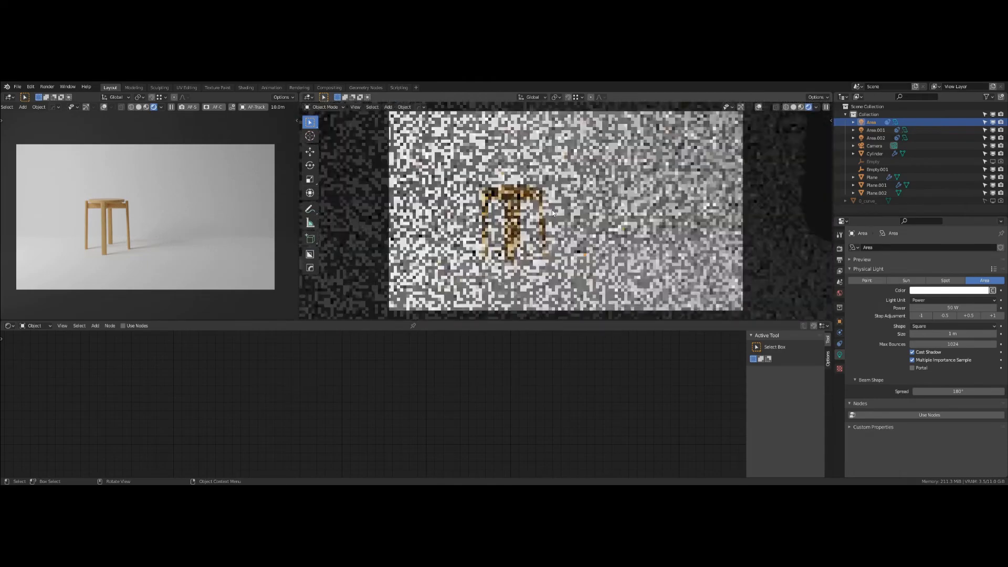
pyautogui.moveTo(518, 321); pyautogui.dragTo(520, 394)
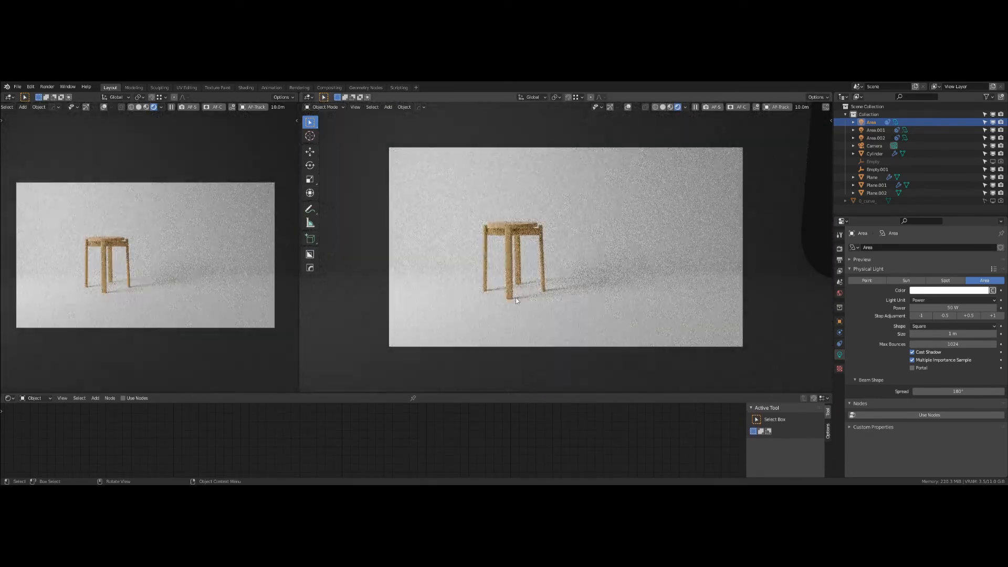
pyautogui.moveTo(515, 297); pyautogui.dragTo(560, 303, button='middle')
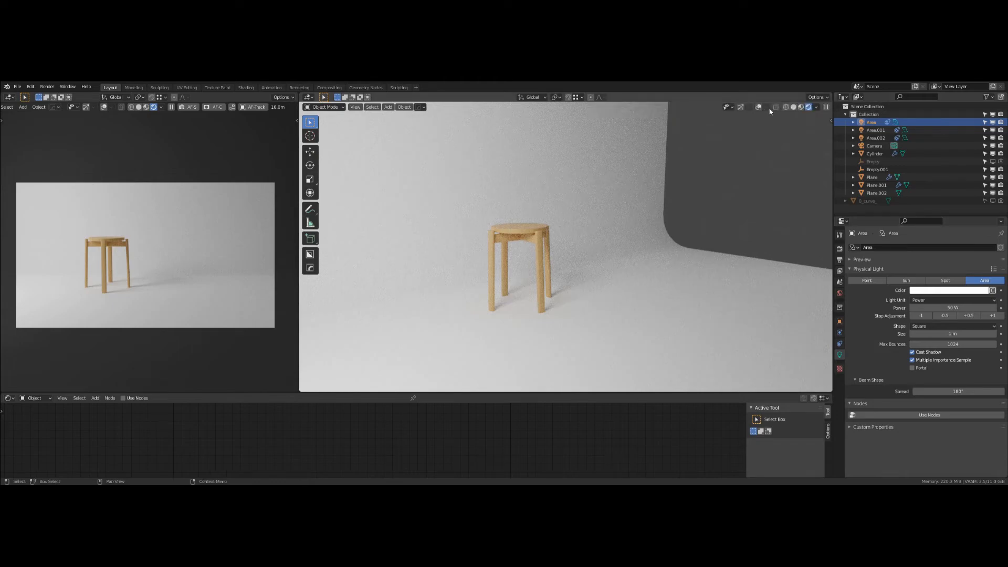
# Step: Show the overlays in the main 3D view again and look at the light layout from the top
pyautogui.click(758, 107)
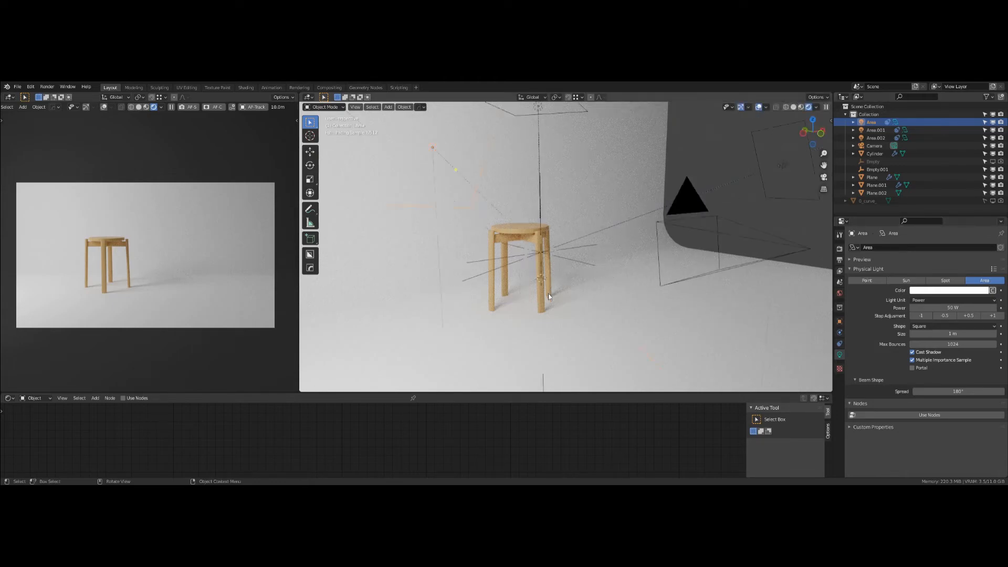
pyautogui.scroll(-4, 548, 292)
pyautogui.press('`')
pyautogui.click(551, 206)
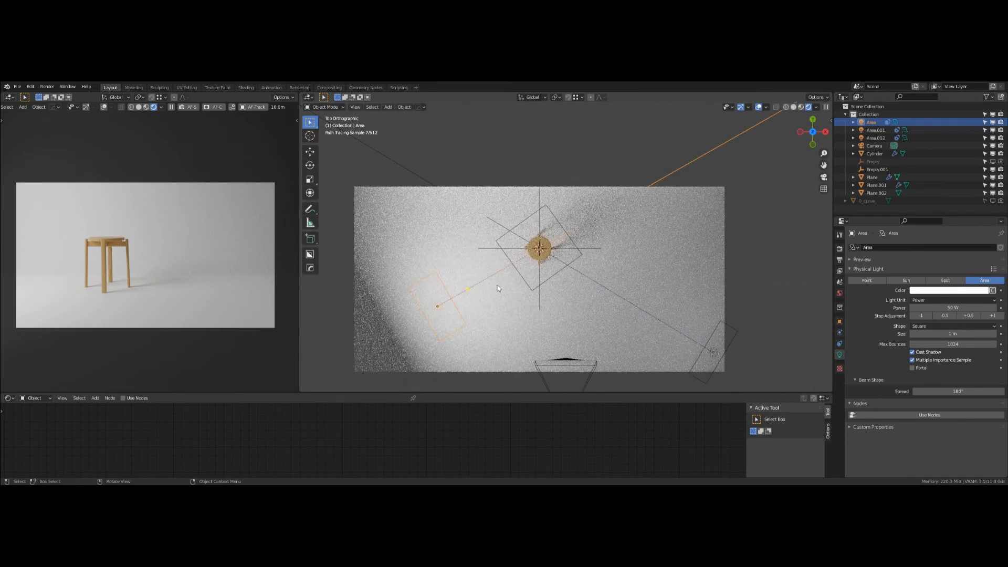
# Step: Set the main view to material preview shading and try moving the original area light to another spot around the stool
pyautogui.click(801, 107)
pyautogui.scroll(2, 490, 270)
pyautogui.keyDown('shift'); pyautogui.moveTo(490, 269); pyautogui.dragTo(529, 203, button='middle'); pyautogui.keyUp('shift')
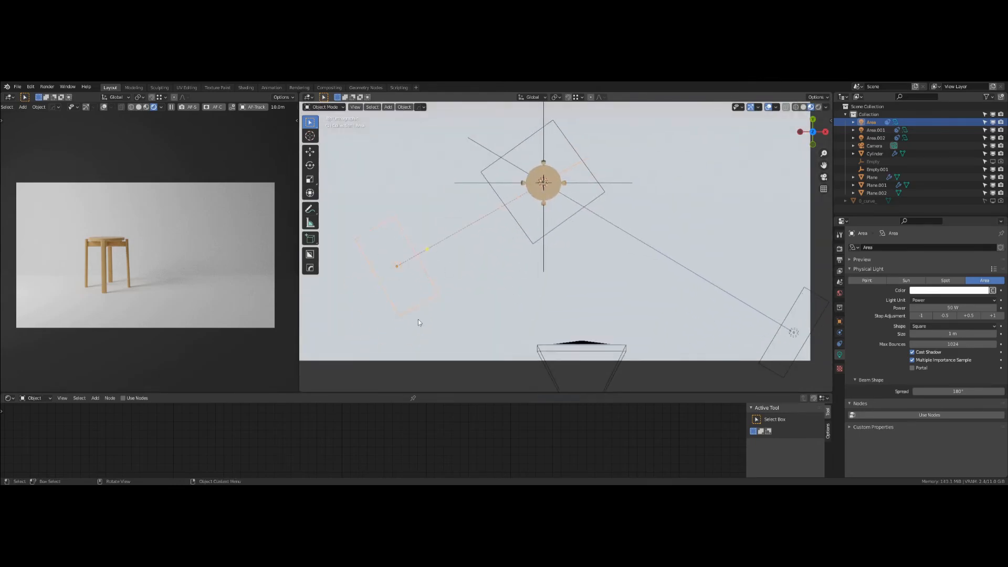
pyautogui.press('g')
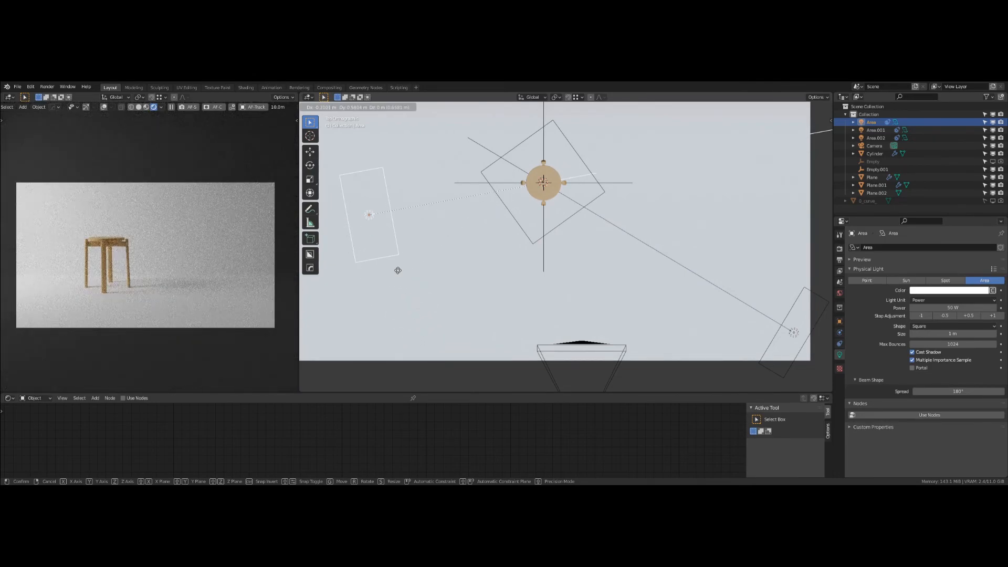
pyautogui.rightClick(430, 338)
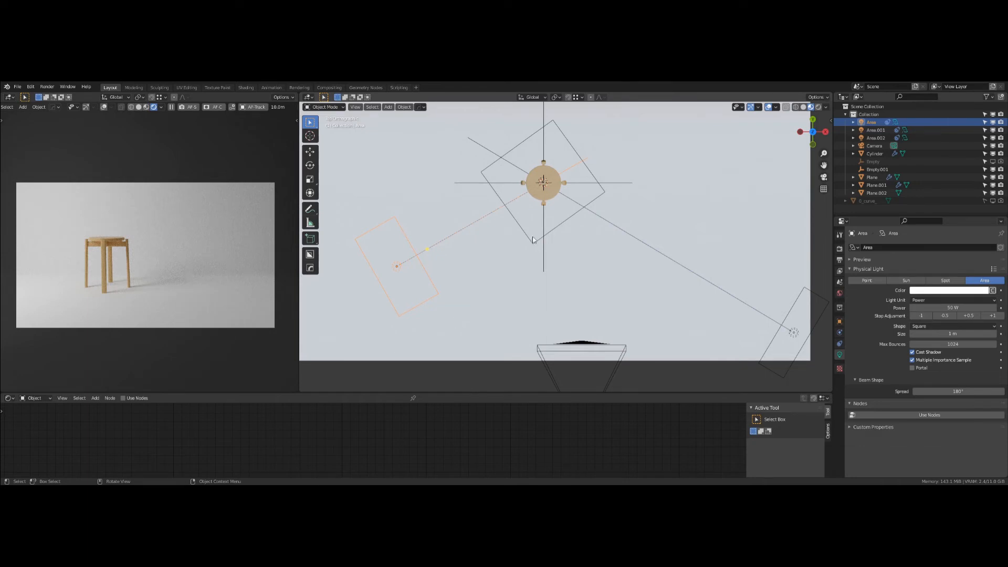
# Step: Select the stool's round seat and enlarge the shader editor to show its material nodes
pyautogui.moveTo(536, 236); pyautogui.dragTo(594, 307, button='middle')
pyautogui.scroll(3, 594, 307)
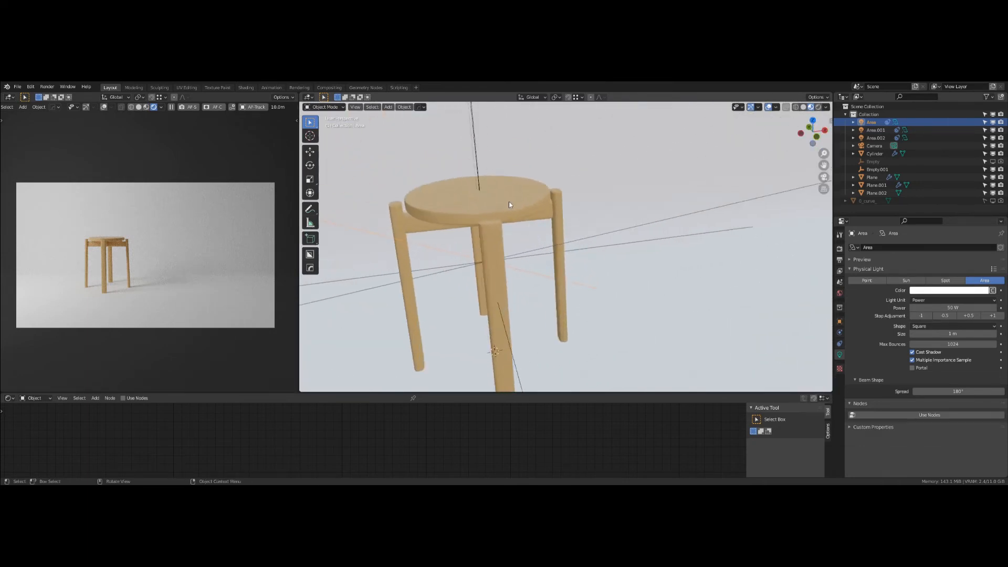
pyautogui.click(509, 202)
pyautogui.moveTo(557, 392); pyautogui.dragTo(558, 246)
pyautogui.moveTo(403, 372); pyautogui.dragTo(505, 390, button='middle')
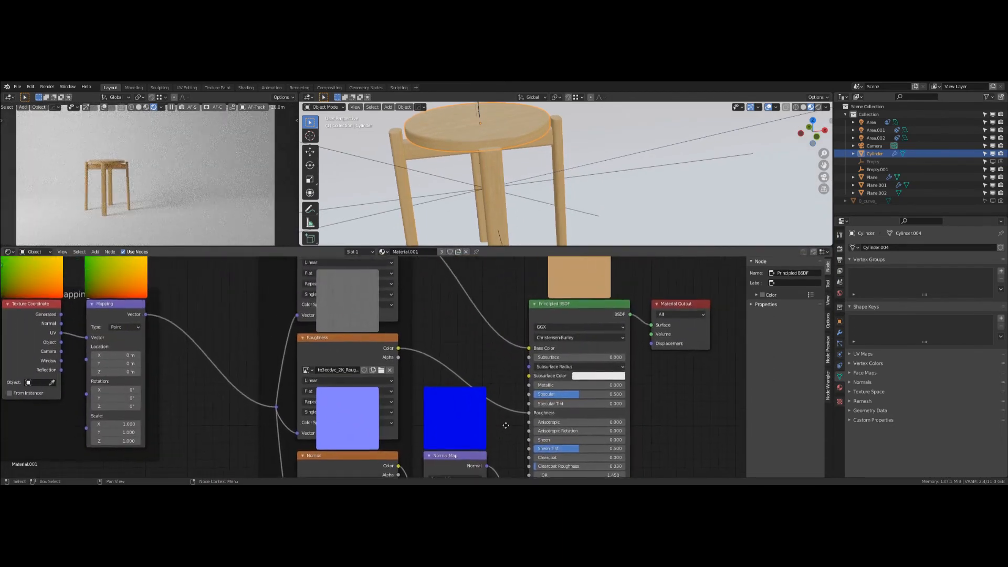
# Step: Move the Normal and Roughness image texture nodes apart so that they no longer overlap
pyautogui.click(374, 345)
pyautogui.scroll(-3, 392, 350)
pyautogui.moveTo(376, 395); pyautogui.dragTo(473, 359, button='middle')
pyautogui.scroll(-1, 434, 374)
pyautogui.scroll(-1, 434, 373)
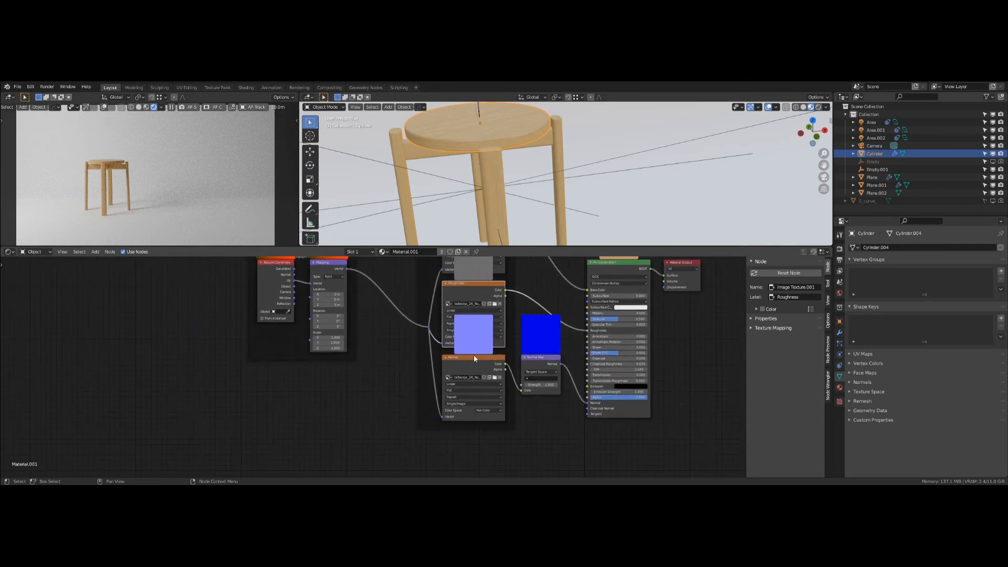
pyautogui.moveTo(474, 359); pyautogui.dragTo(446, 417)
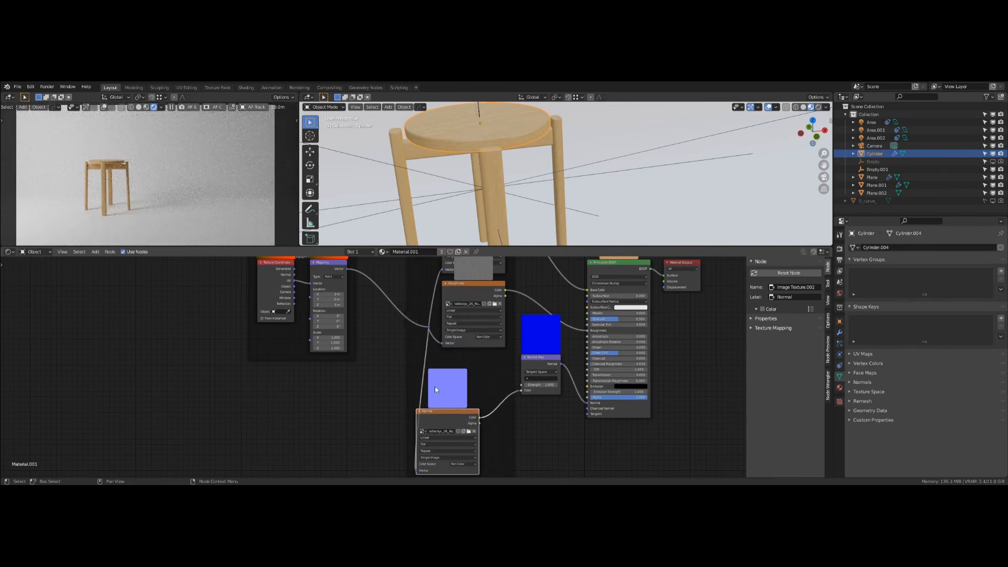
pyautogui.scroll(2, 435, 386)
pyautogui.moveTo(407, 342); pyautogui.dragTo(406, 380, button='middle')
pyautogui.scroll(2, 408, 372)
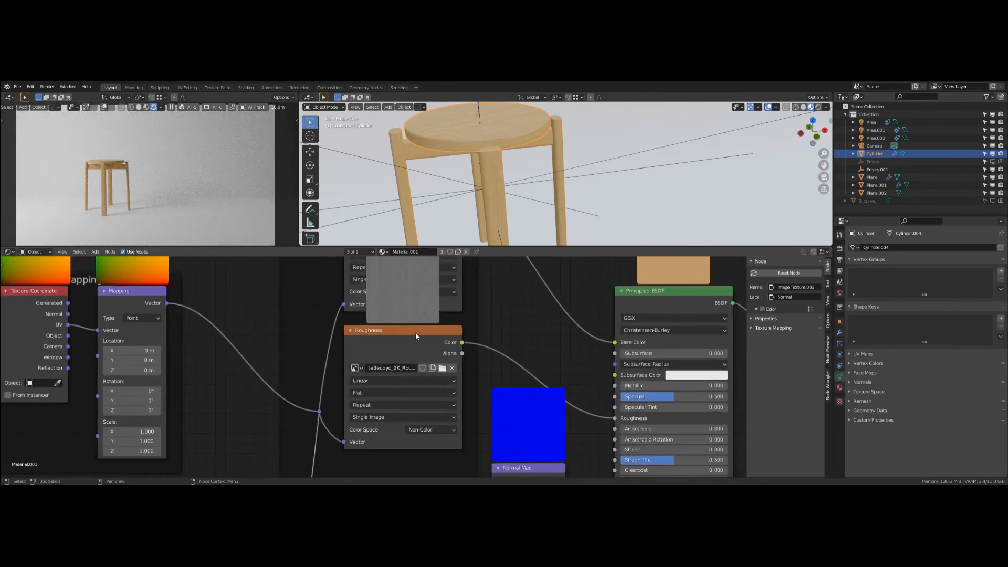
pyautogui.moveTo(415, 334)
pyautogui.mouseDown()
pyautogui.moveTo(388, 356)
pyautogui.moveTo(429, 341)
pyautogui.mouseUp()
pyautogui.scroll(-3, 439, 346)
# Step: Insert a ColorRamp node between the Roughness texture and the Principled BSDF's roughness input
pyautogui.moveTo(440, 347); pyautogui.dragTo(402, 328, button='middle')
pyautogui.scroll(4, 402, 327)
pyautogui.scroll(2, 497, 162)
pyautogui.keyDown('shift'); pyautogui.moveTo(518, 127); pyautogui.dragTo(549, 183, button='middle'); pyautogui.keyUp('shift')
pyautogui.scroll(3, 563, 171)
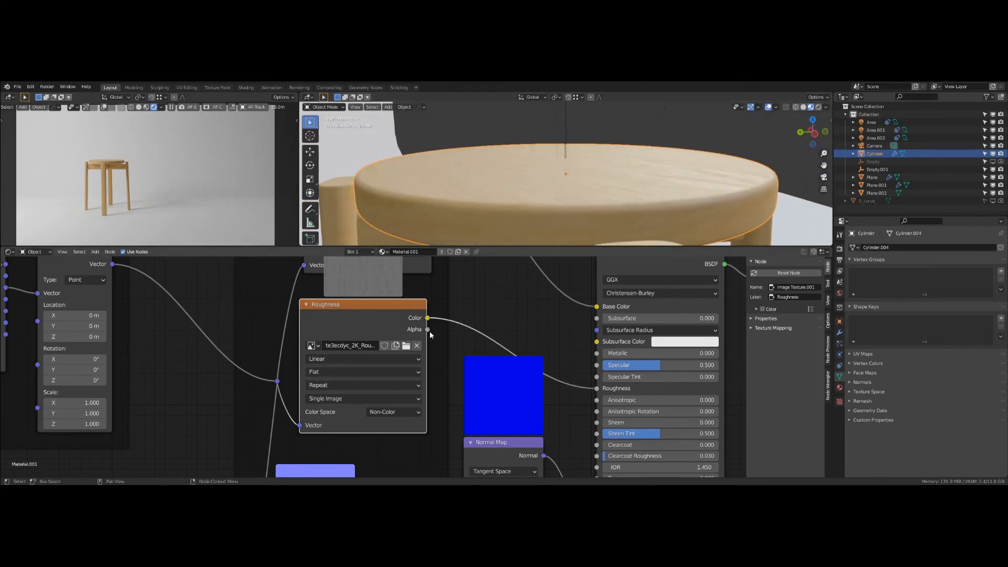
pyautogui.hotkey('shift', 'a')
pyautogui.click(419, 345)
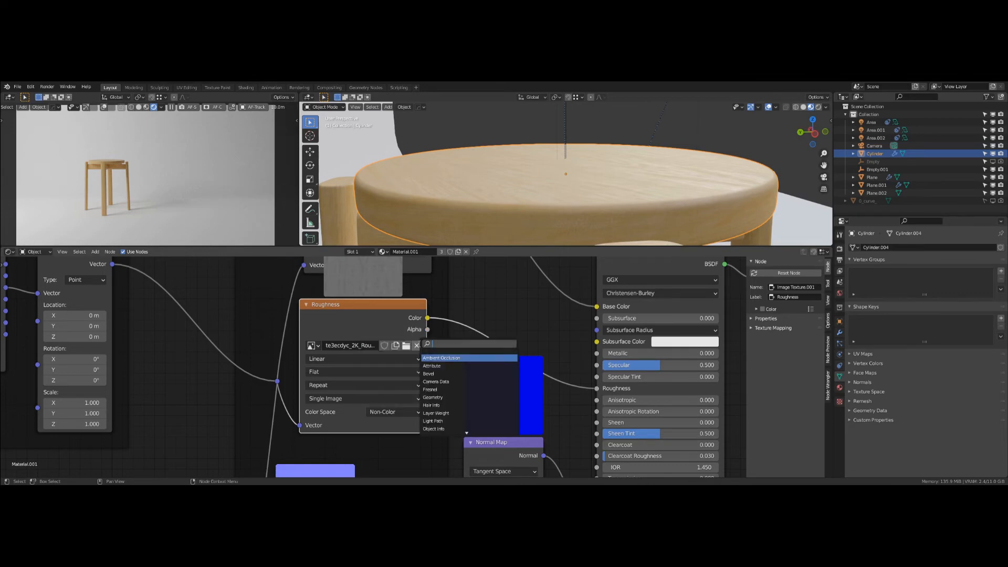
pyautogui.write('col')
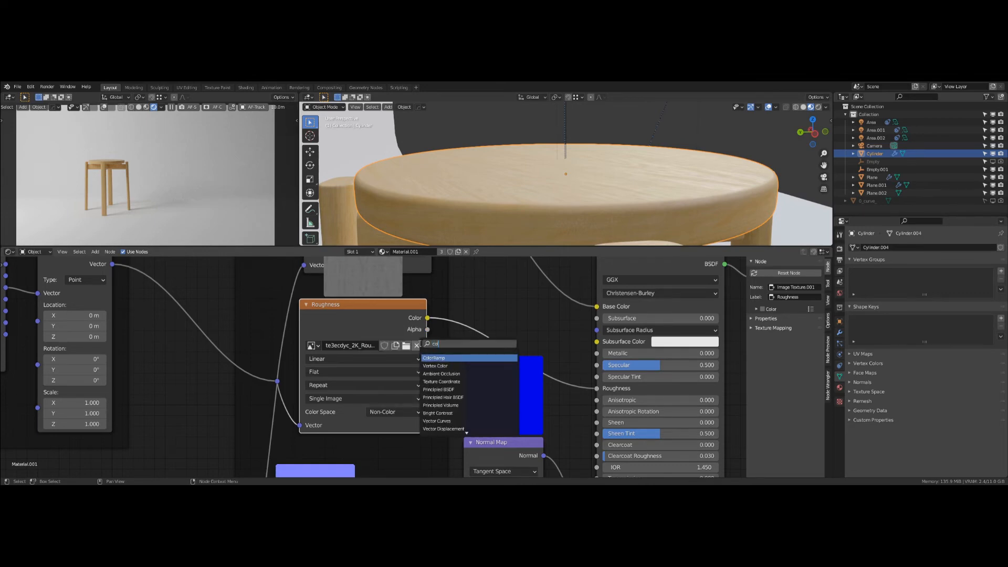
pyautogui.press('Return')
pyautogui.click(460, 329)
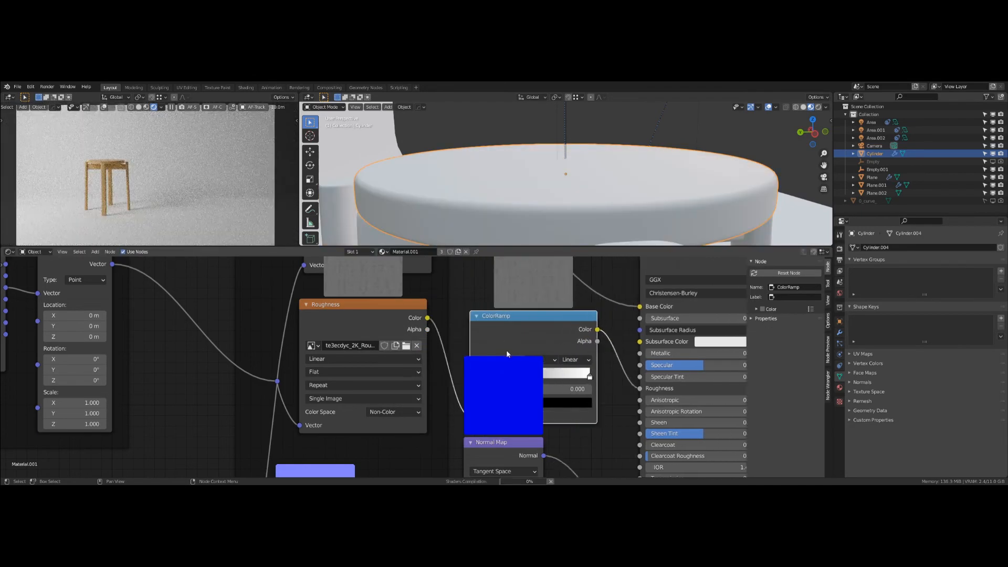
# Step: Move the Normal Map node below the ColorRamp and try adjusting the ramp's black stop
pyautogui.scroll(-2, 507, 392)
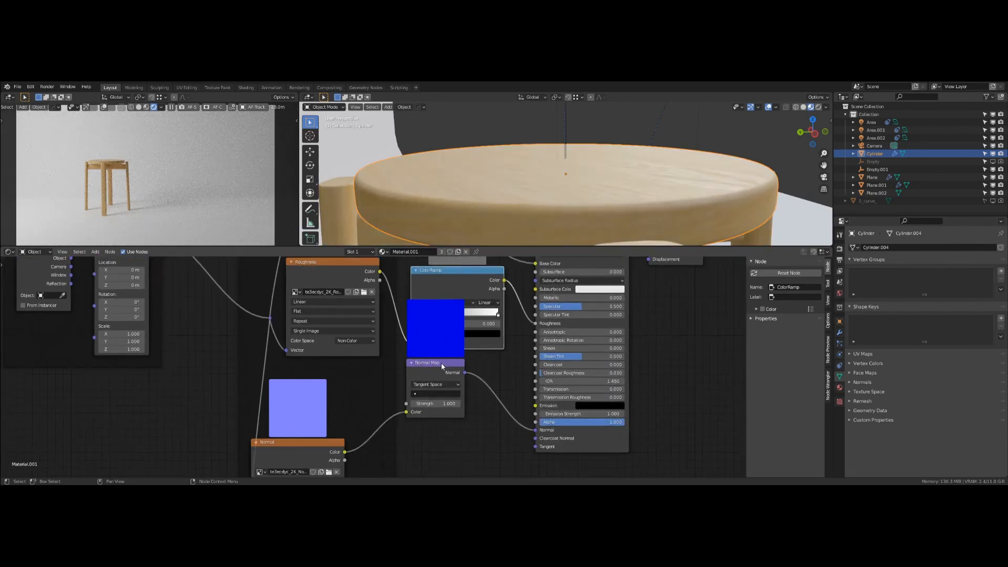
pyautogui.moveTo(442, 366); pyautogui.dragTo(457, 420)
pyautogui.scroll(2, 441, 399)
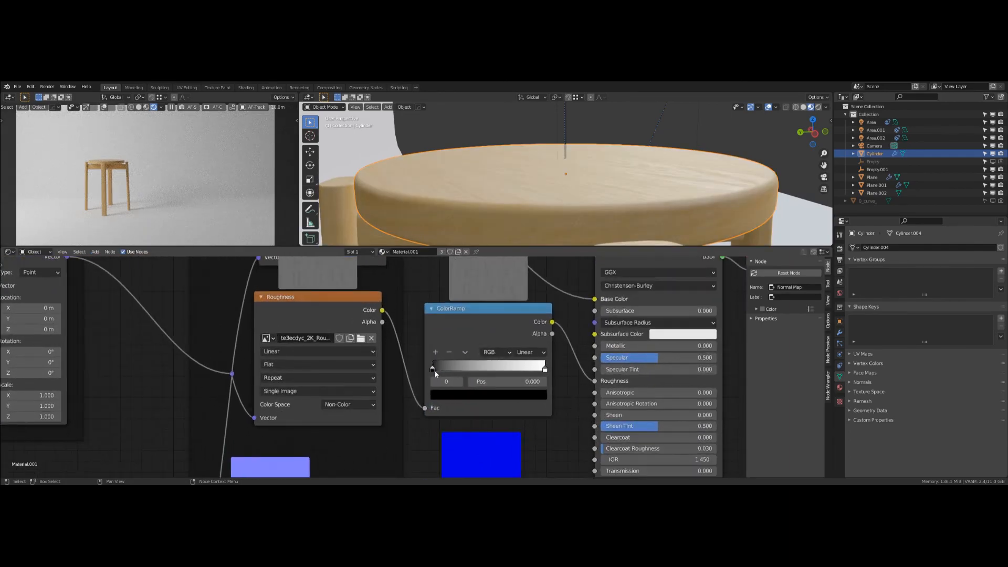
pyautogui.moveTo(435, 370)
pyautogui.mouseDown()
pyautogui.moveTo(473, 368)
pyautogui.moveTo(418, 382)
pyautogui.mouseUp()
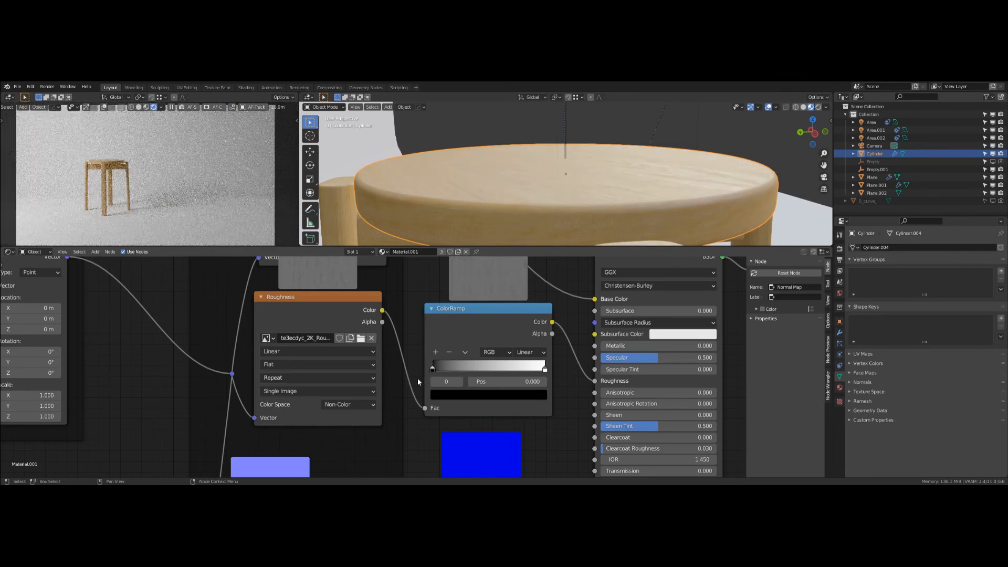
# Step: Delete the ColorRamp and connect the Roughness texture's color directly to the Principled BSDF's roughness
pyautogui.moveTo(637, 204)
pyautogui.mouseDown(button='middle')
pyautogui.moveTo(613, 196)
pyautogui.moveTo(625, 195)
pyautogui.mouseUp(button='middle')
pyautogui.scroll(-6, 596, 179)
pyautogui.click(522, 310)
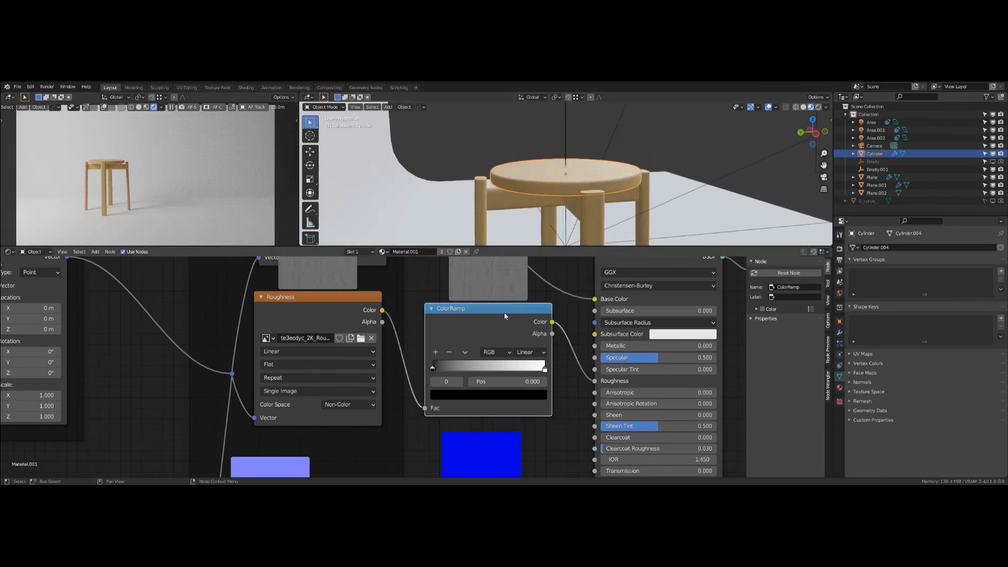
pyautogui.press('x')
pyautogui.moveTo(383, 310); pyautogui.dragTo(594, 381)
# Step: Frame the whole backdrop and lighting setup and shrink the shader editor to give the 3D views more room
pyautogui.scroll(6, 587, 181)
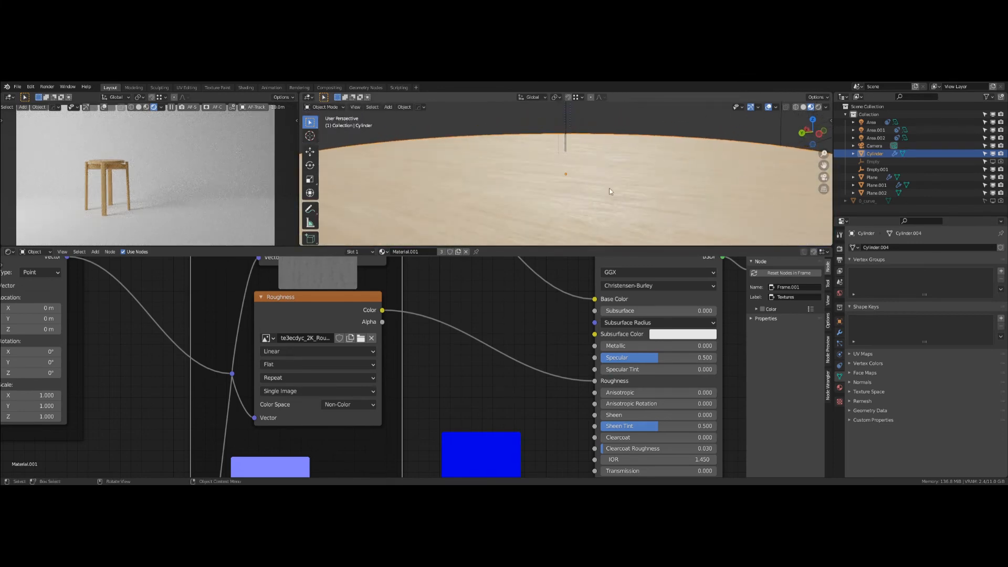
pyautogui.scroll(-10, 610, 191)
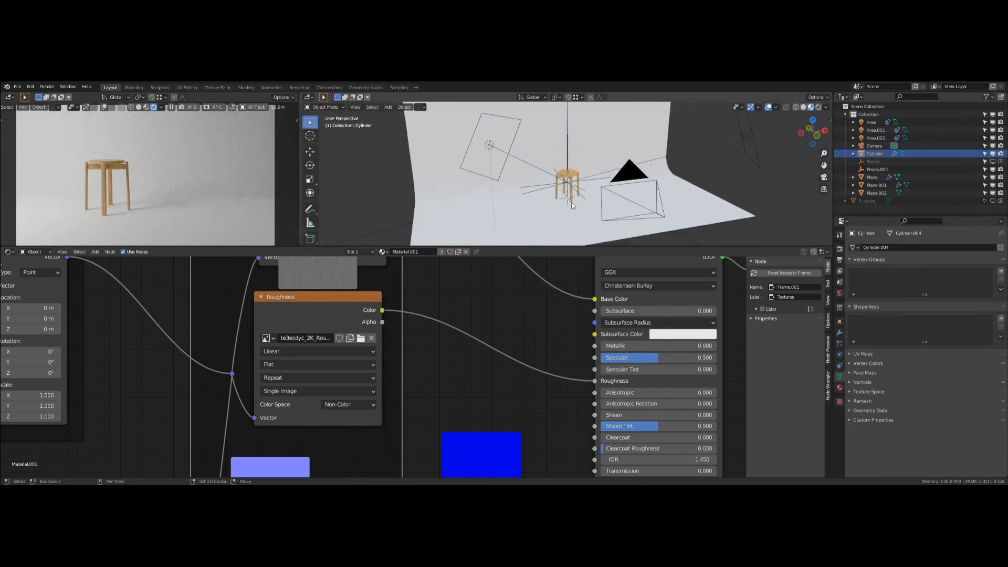
pyautogui.keyDown('shift'); pyautogui.moveTo(572, 205); pyautogui.dragTo(526, 231, button='middle'); pyautogui.keyUp('shift')
pyautogui.moveTo(527, 205); pyautogui.dragTo(529, 189, button='middle')
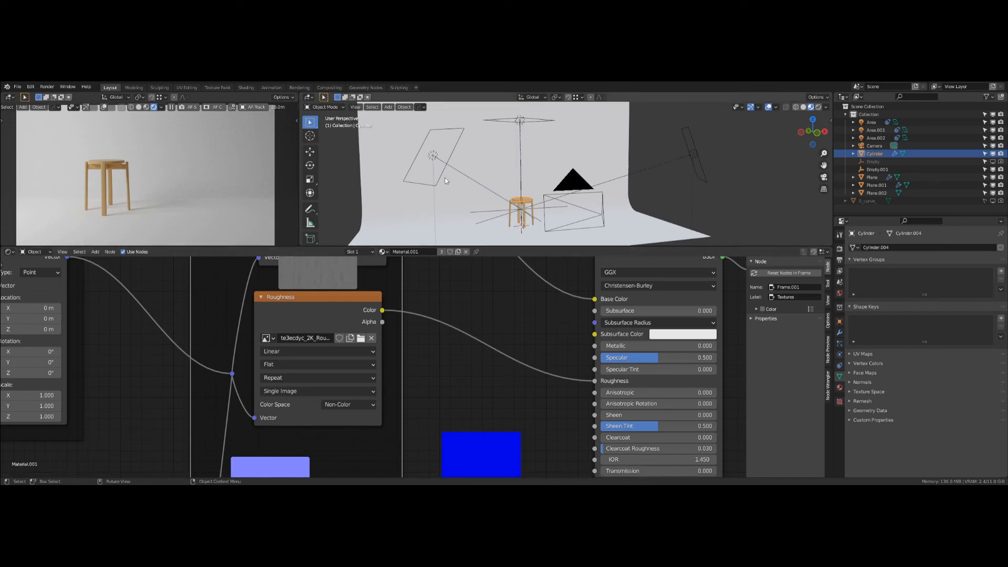
pyautogui.moveTo(512, 246); pyautogui.dragTo(525, 376)
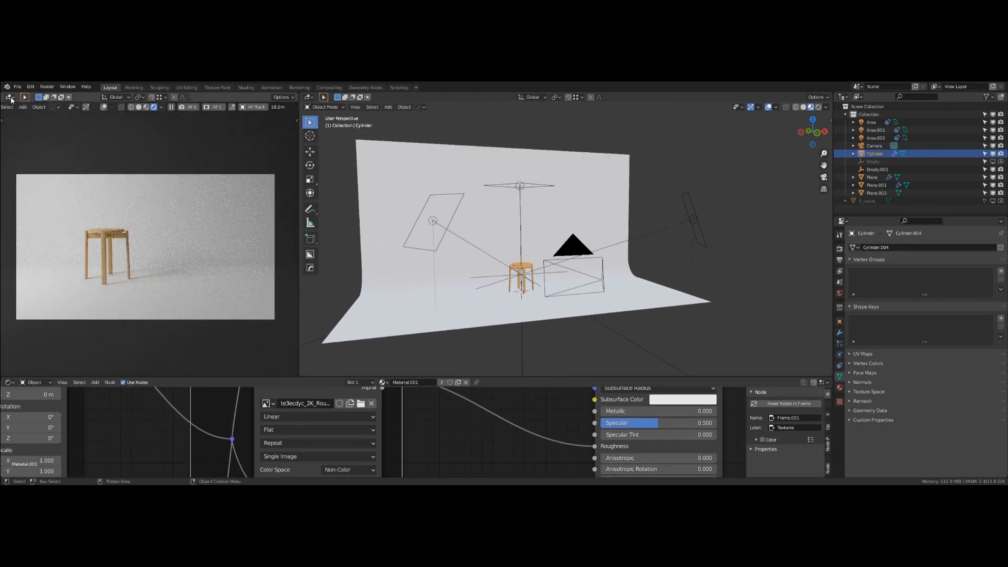
# Step: Set the Cycles render samples to 512 and check the Light Paths settings
pyautogui.click(10, 97)
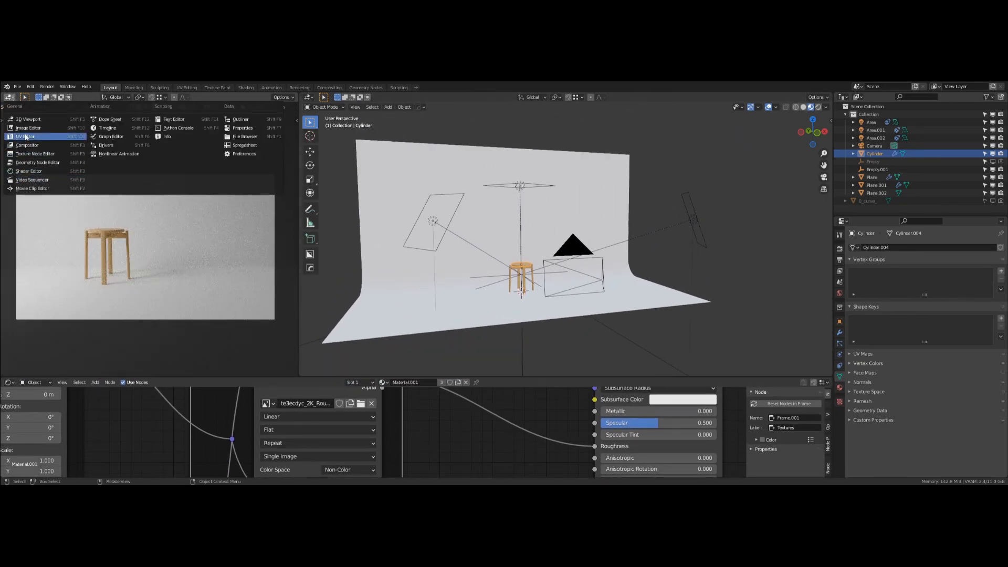
pyautogui.click(27, 120)
pyautogui.click(839, 249)
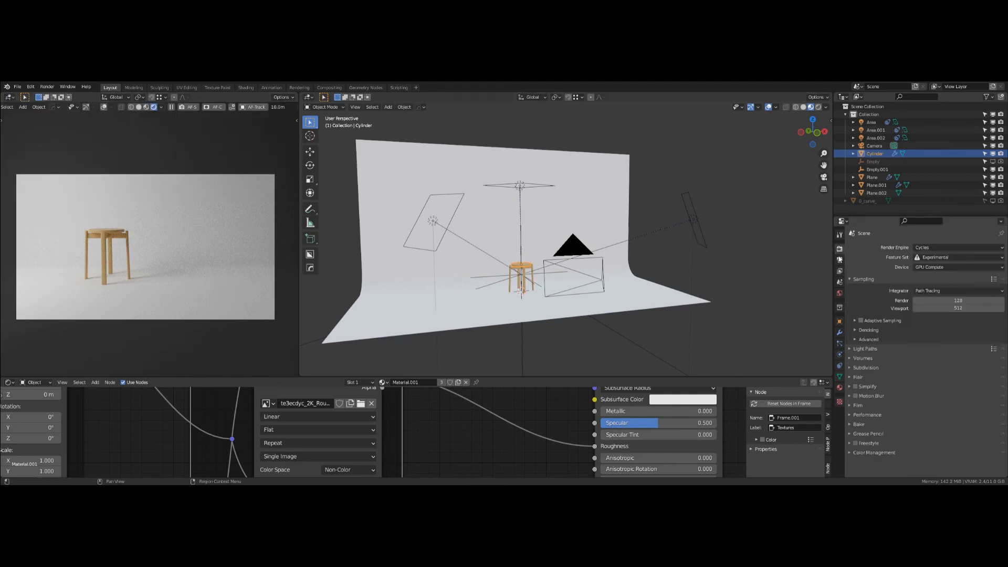
pyautogui.click(838, 259)
pyautogui.click(839, 249)
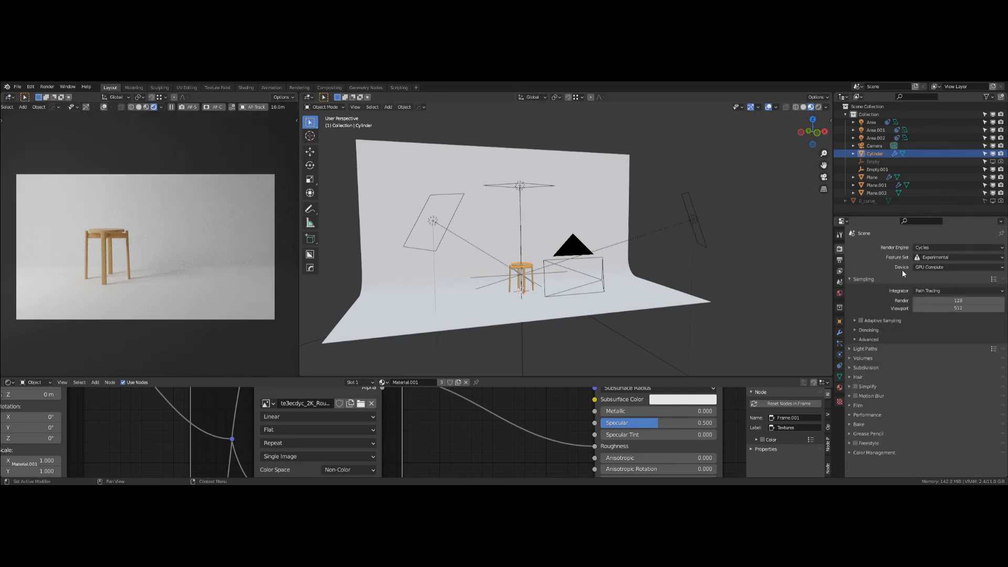
pyautogui.click(959, 300)
pyautogui.write('512')
pyautogui.press('Return')
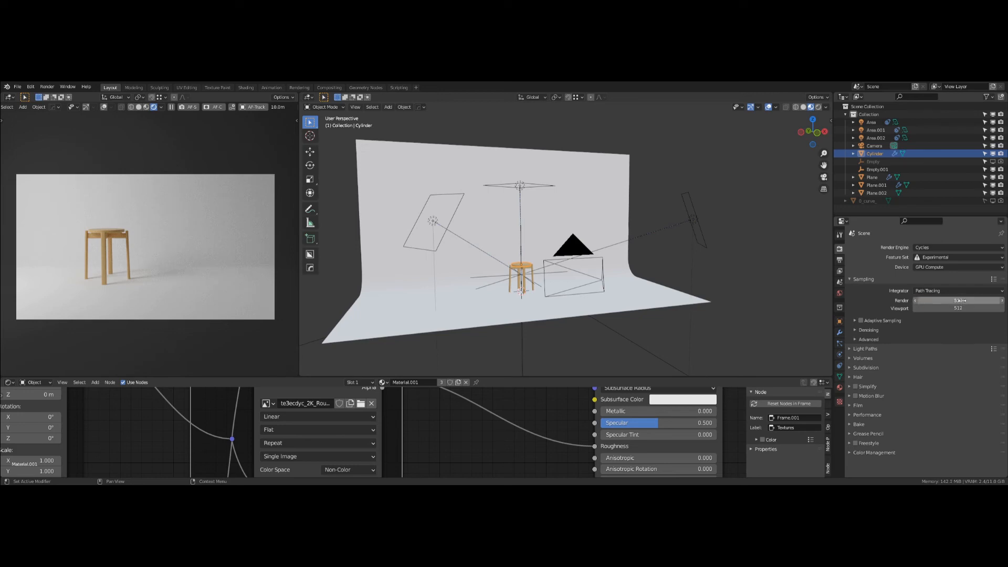
pyautogui.click(876, 351)
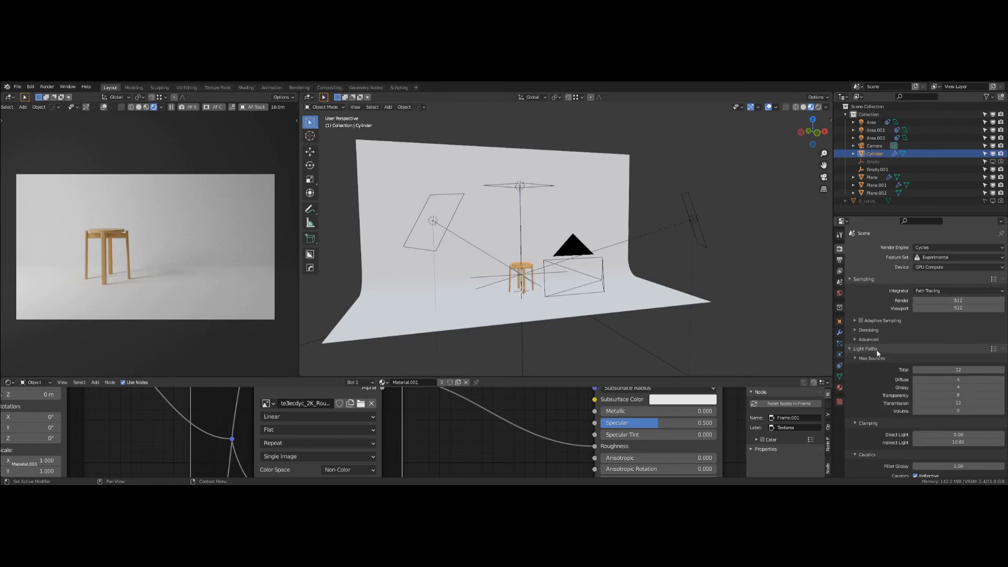
pyautogui.click(877, 350)
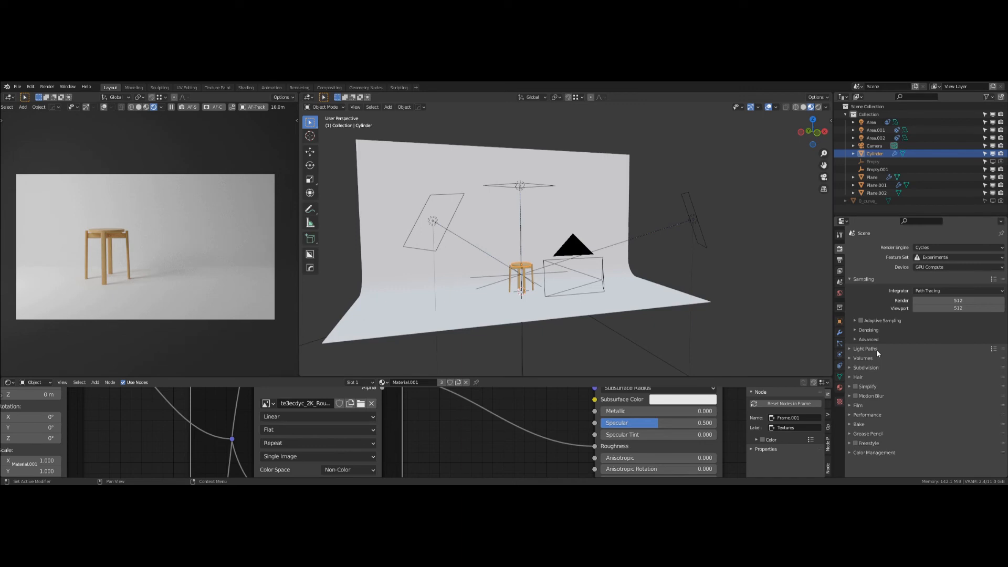
# Step: Turn the camera view area into an image editor showing Render Result and render the frame
pyautogui.click(9, 98)
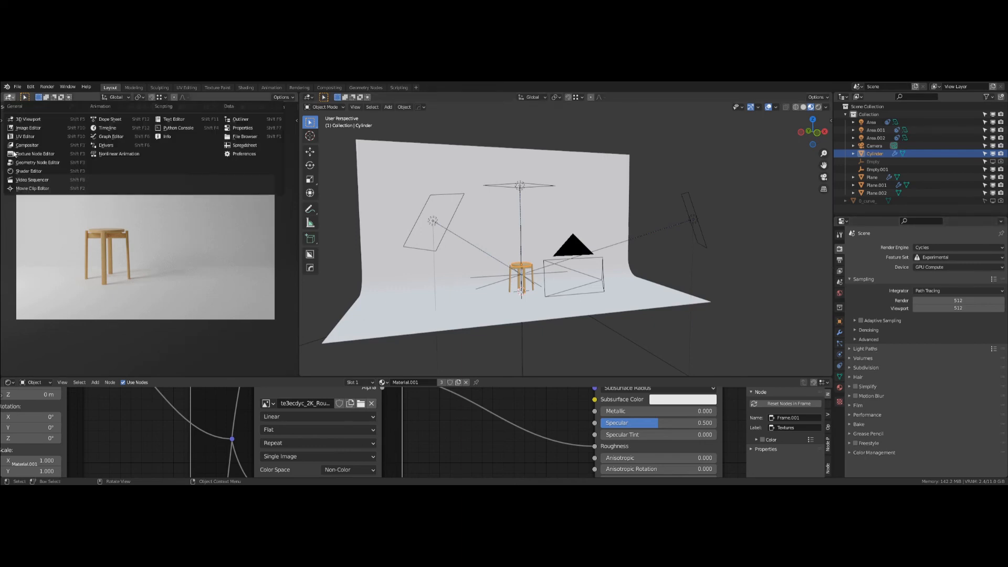
pyautogui.click(29, 128)
pyautogui.click(96, 97)
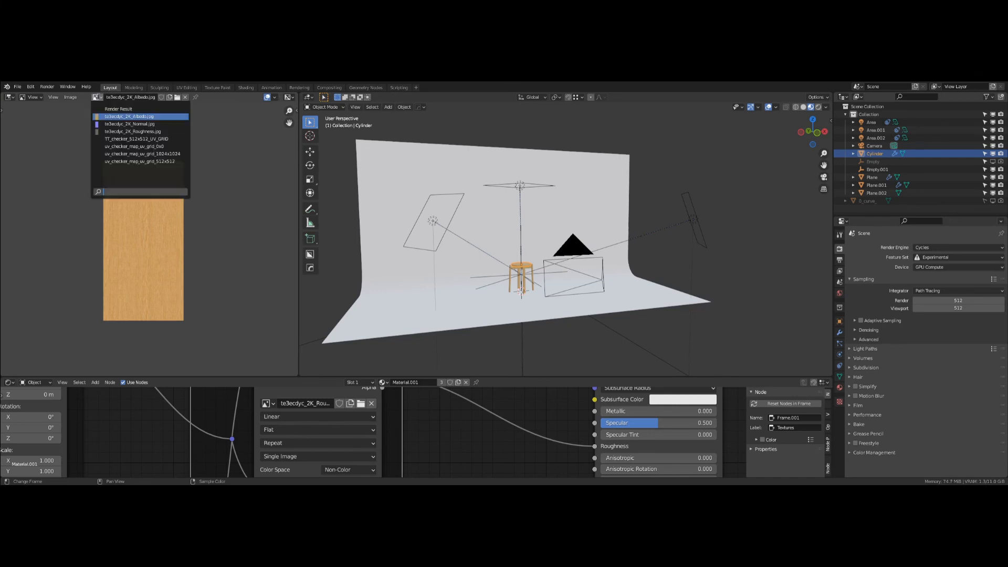
pyautogui.click(118, 109)
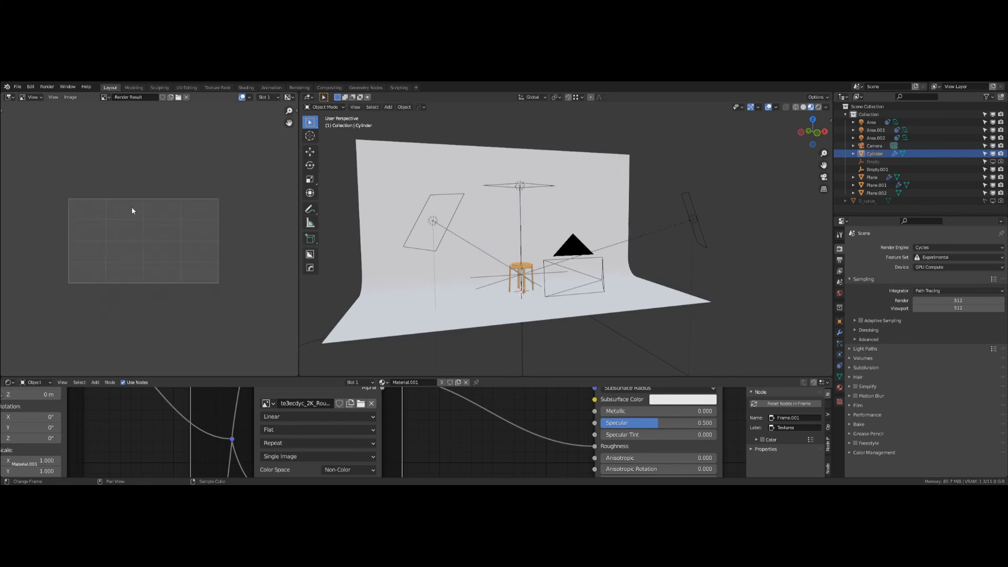
pyautogui.press('F12')
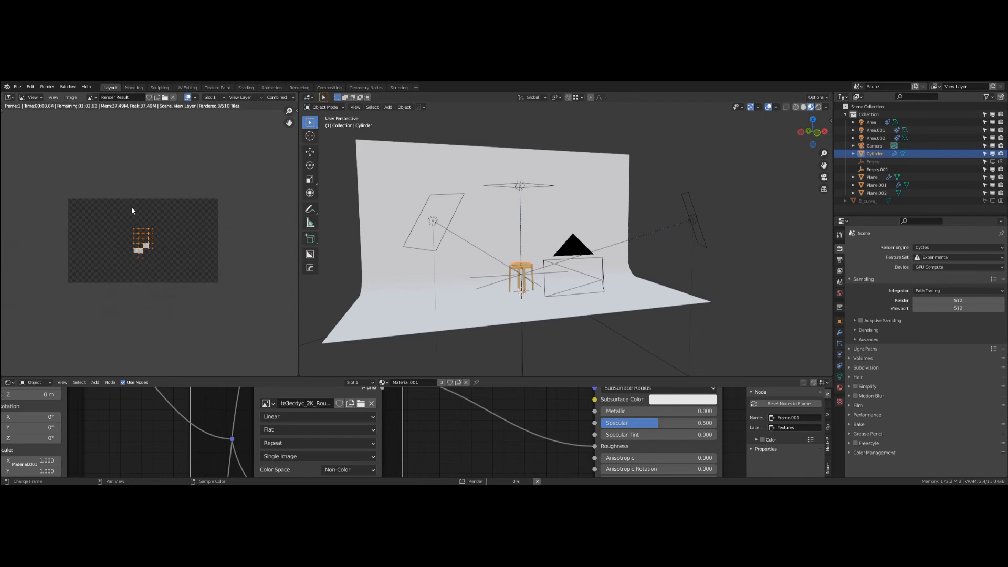
pyautogui.scroll(-2, 131, 209)
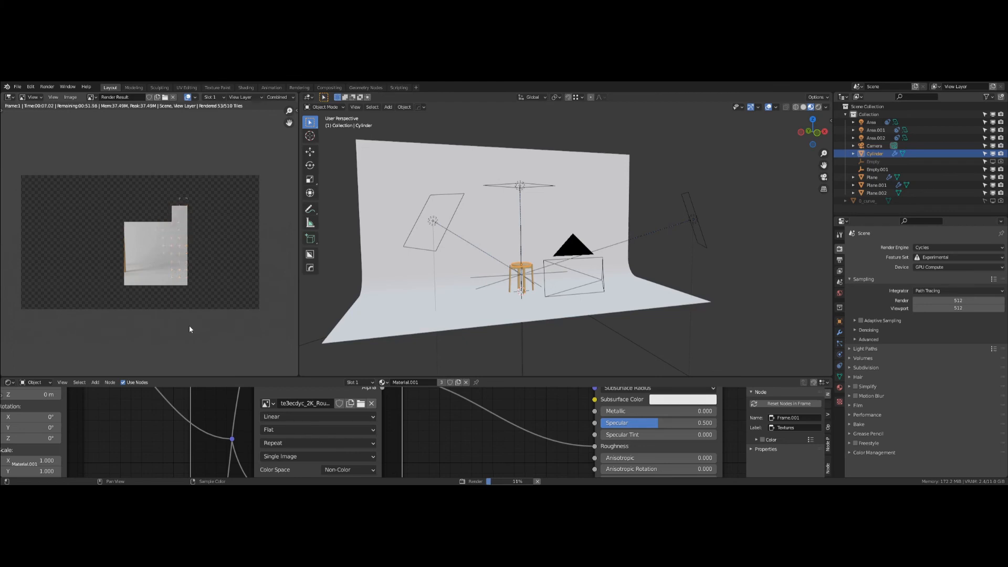
# Step: Maximize the image editor to view the finished render and save the rendered image
pyautogui.hotkey('ctrl', 'space')
pyautogui.scroll(3, 360, 296)
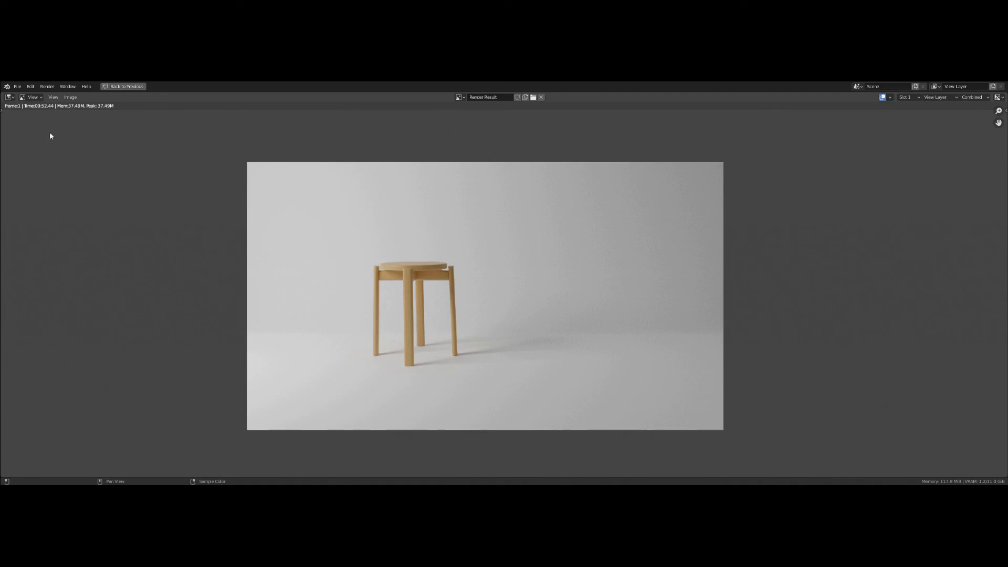
pyautogui.click(76, 97)
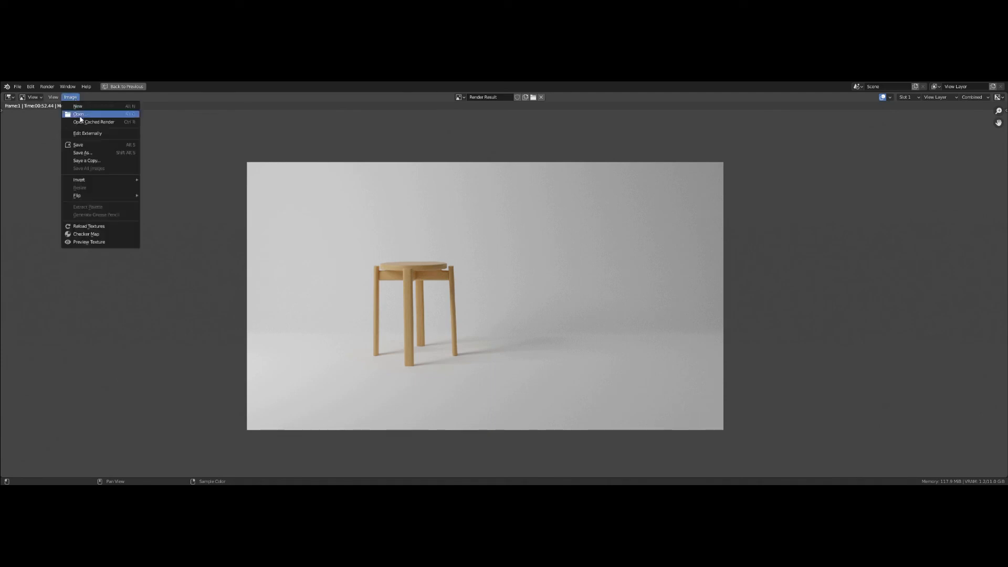
pyautogui.click(90, 145)
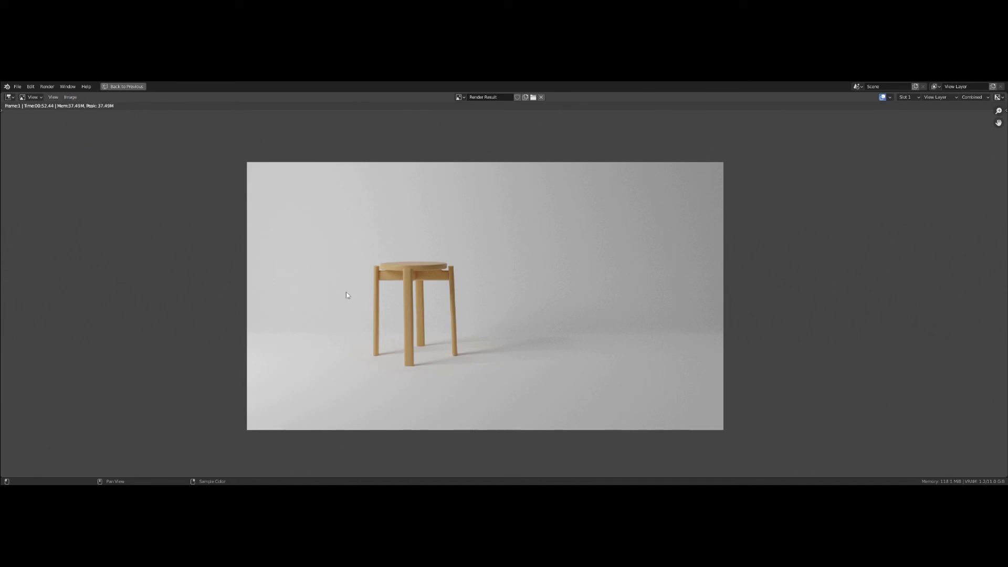